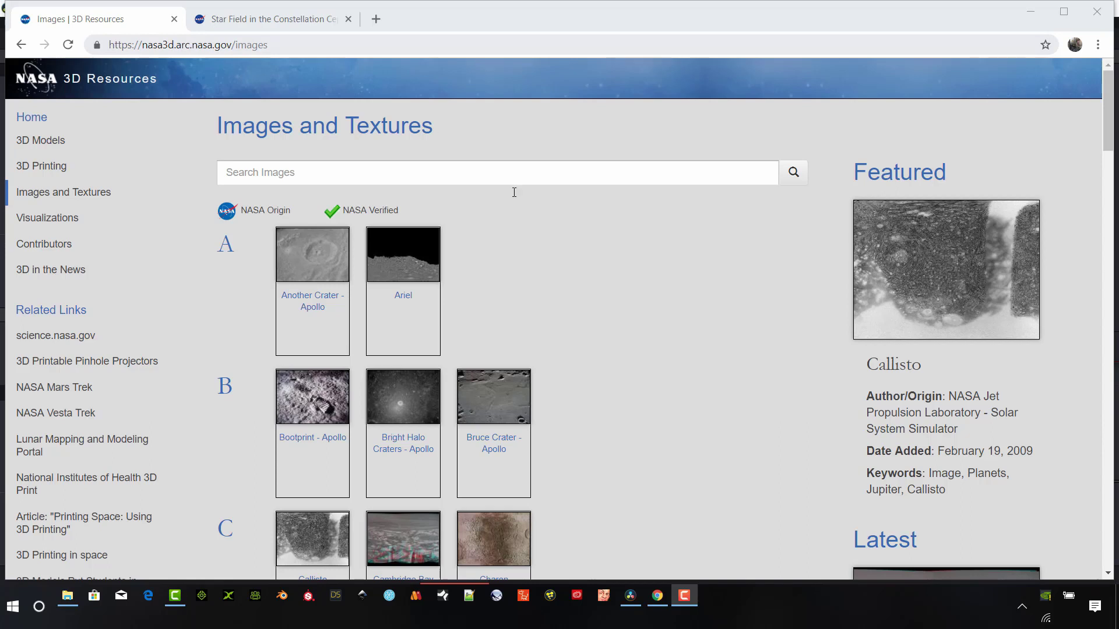
scroll(695, 359, "down", 3)
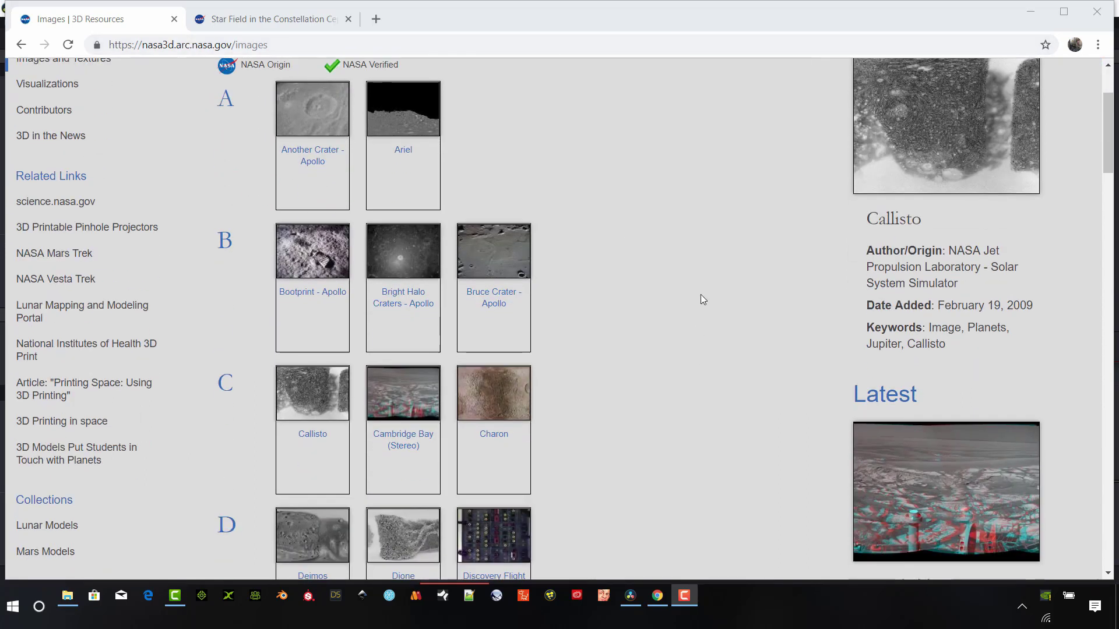
scroll(697, 294, "down", 3)
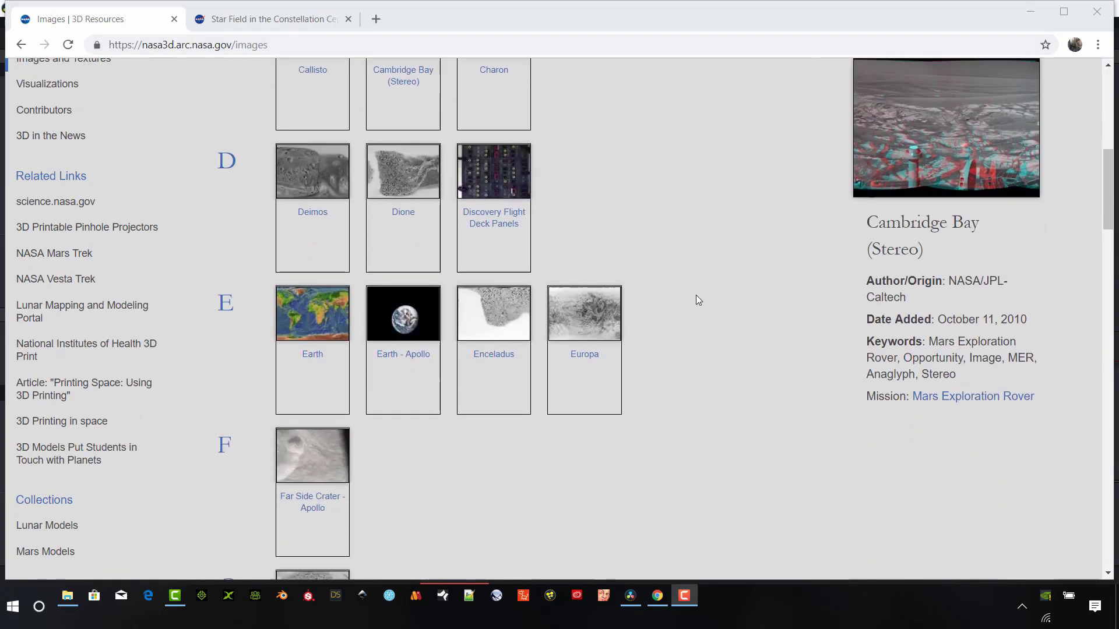
- Download the Earth and Jupiter texture jpg zips from NASA 3D Resources
left_click(313, 354)
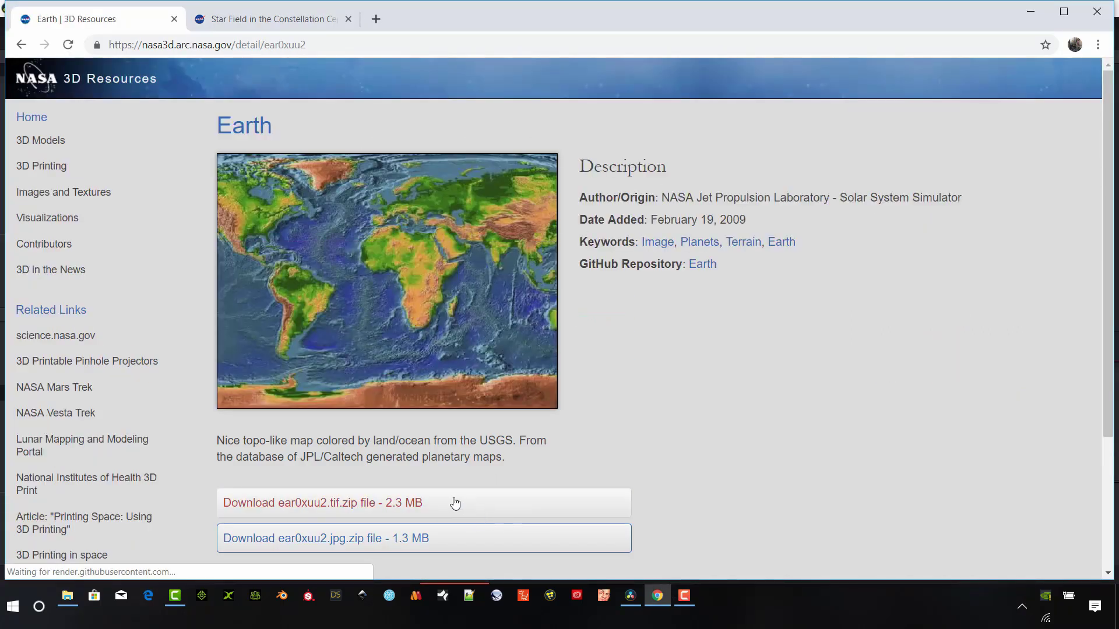
left_click(402, 541)
key("alt+Left")
scroll(569, 359, "down", 5)
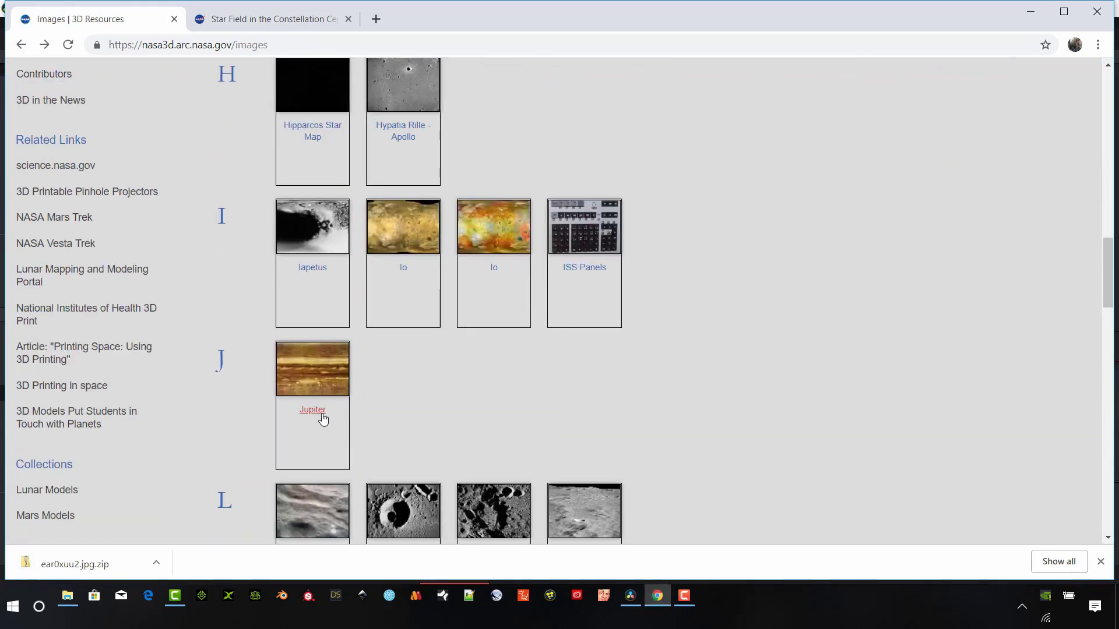
left_click(315, 411)
left_click(424, 538)
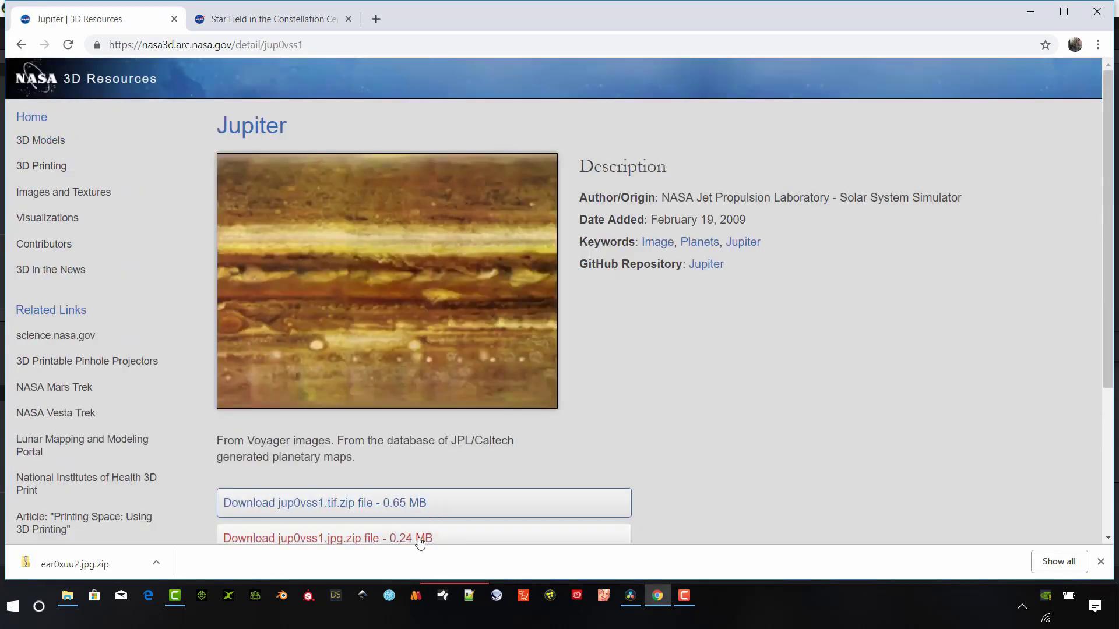
key("alt+Left")
scroll(552, 289, "down", 10)
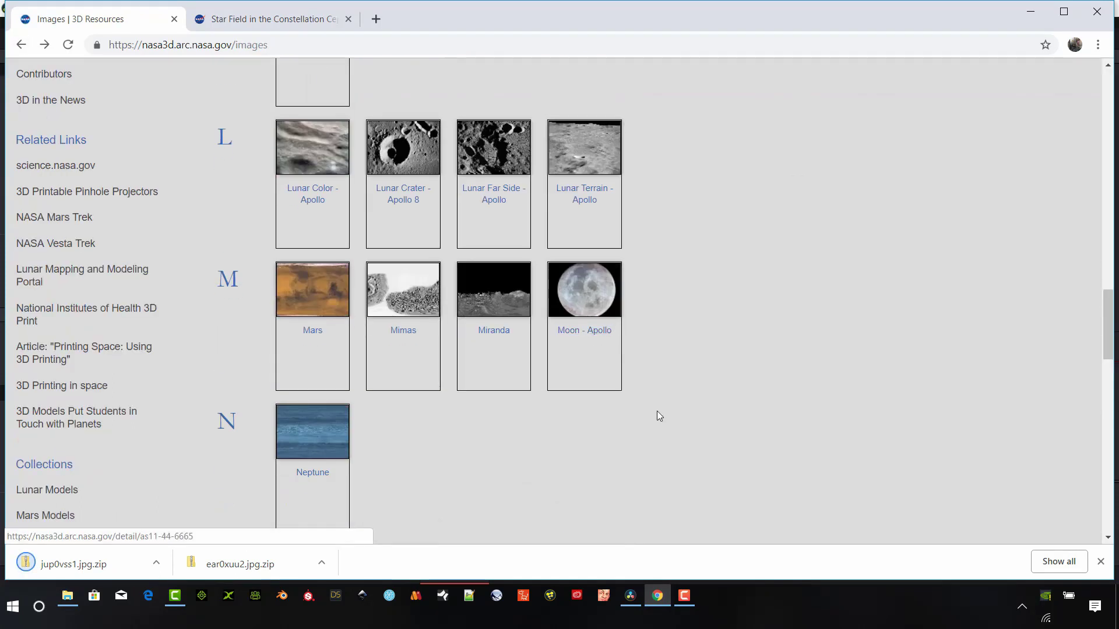
- Download the Mars and Venus texture jpg zips
left_click(308, 334)
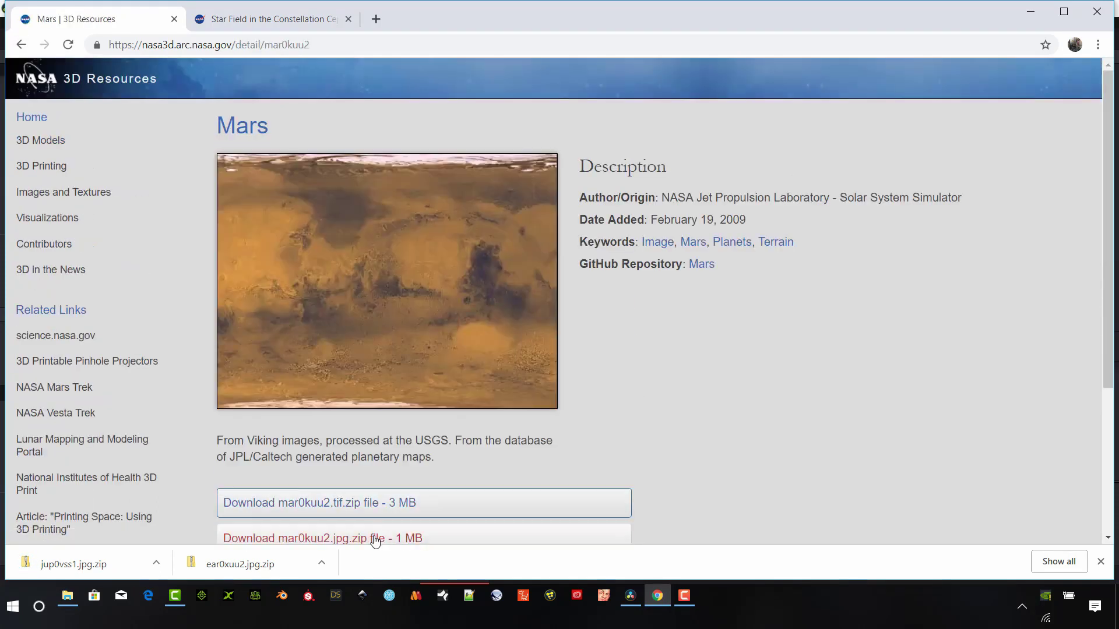
left_click(393, 538)
left_click(21, 44)
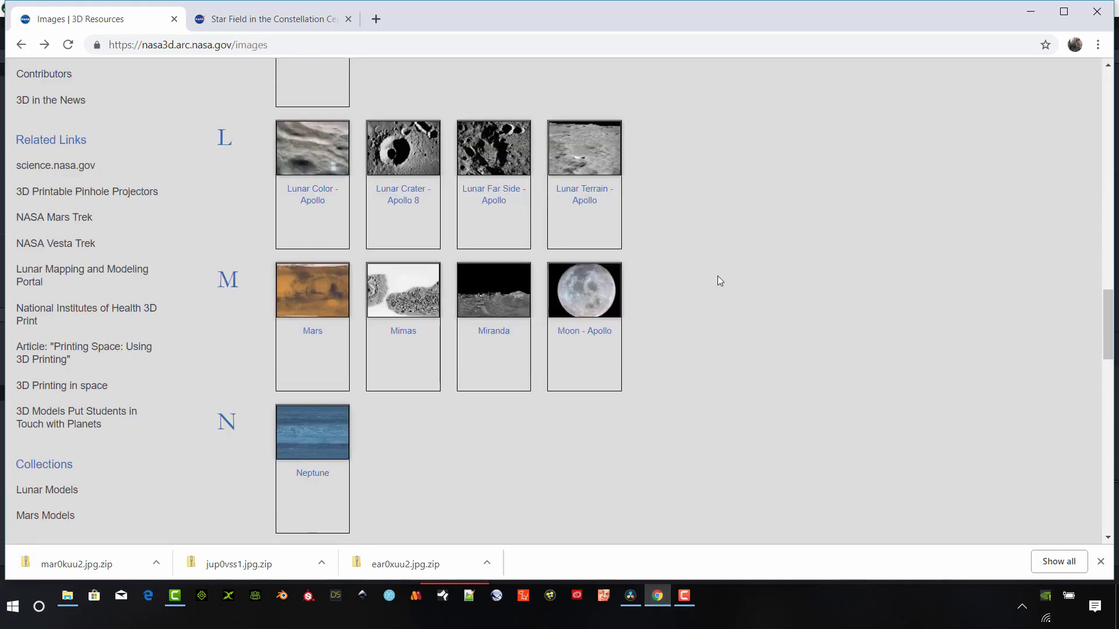
scroll(725, 302, "down", 5)
scroll(730, 280, "down", 2)
scroll(612, 289, "down", 3)
scroll(550, 341, "down", 3)
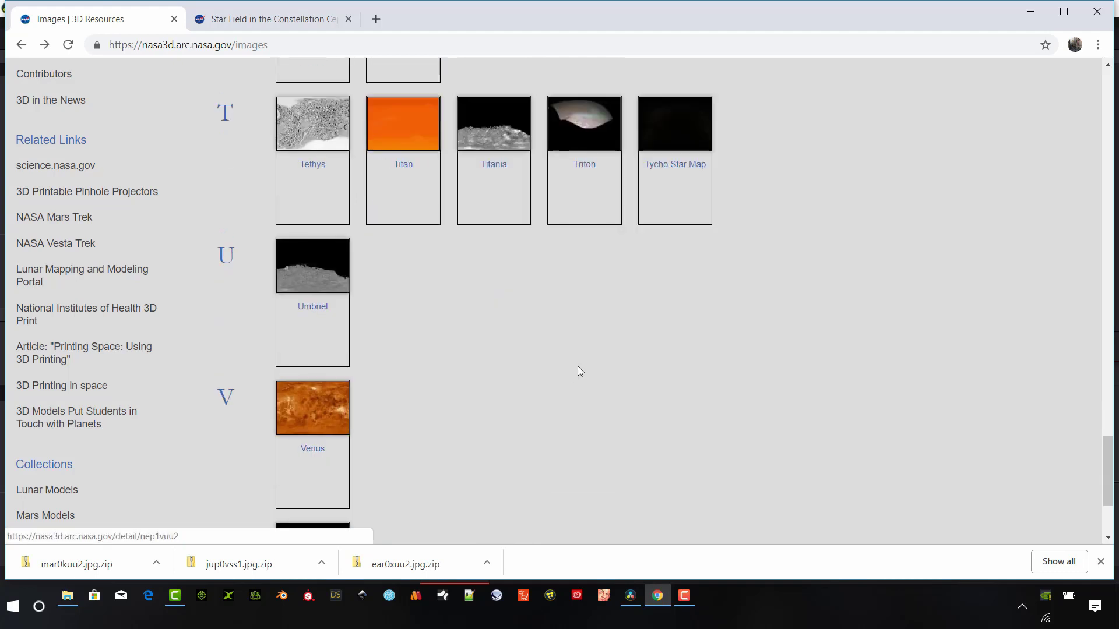
left_click(317, 452)
scroll(318, 481, "down", 2)
left_click(350, 456)
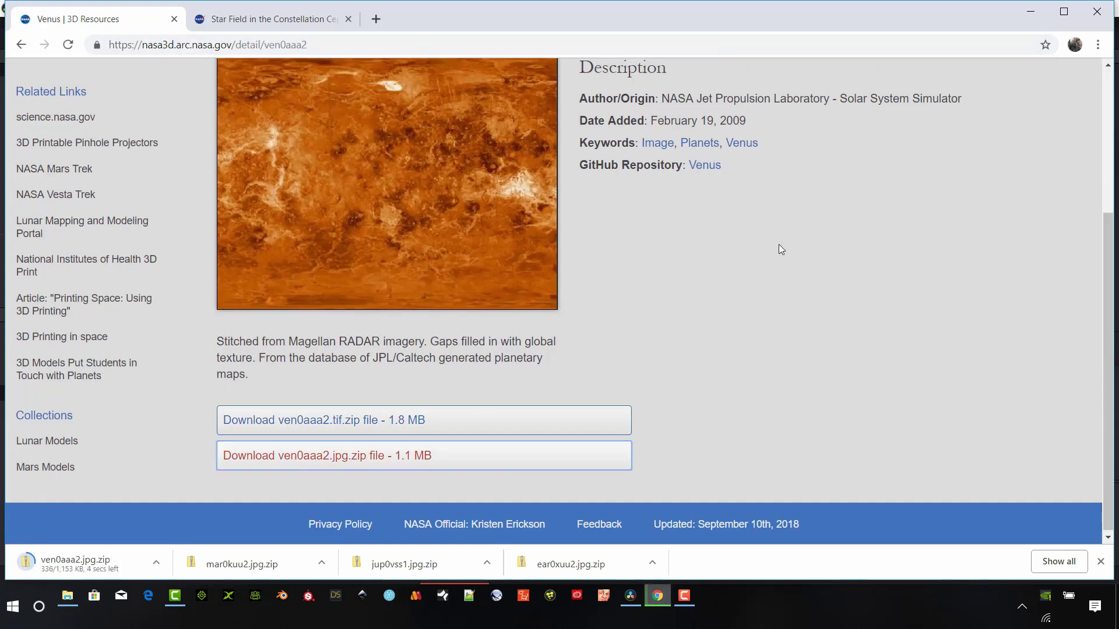
scroll(807, 224, "up", 2)
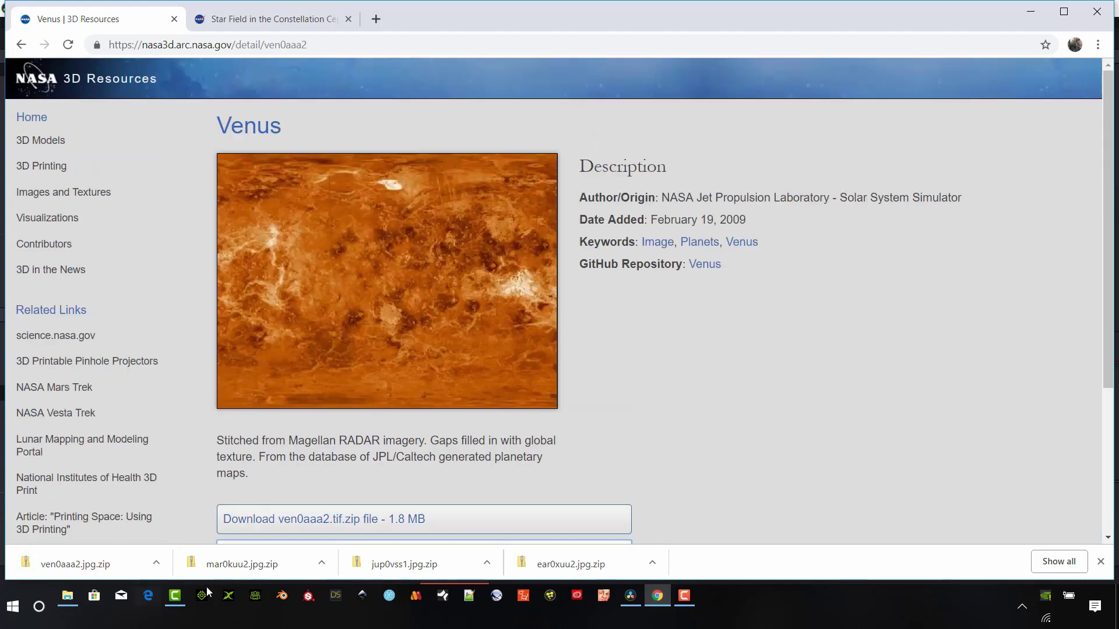
- Copy the ven0aaa2 image from the downloaded Venus zip and switch to the Pictures window
left_click(155, 565)
left_click(213, 513)
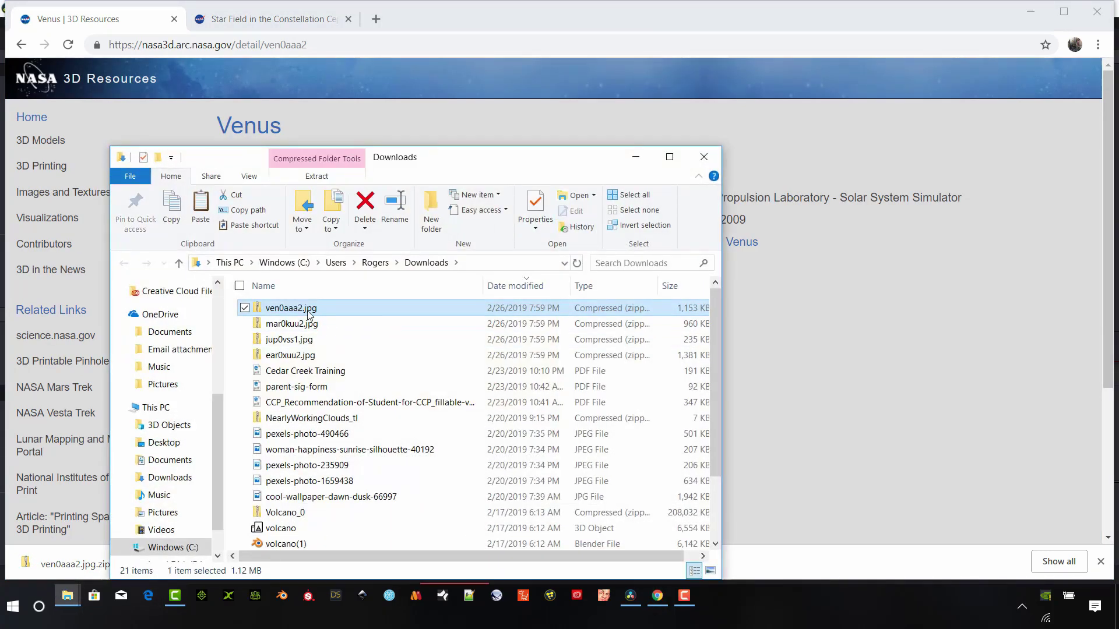
double_click(298, 309)
double_click(300, 325)
right_click(298, 325)
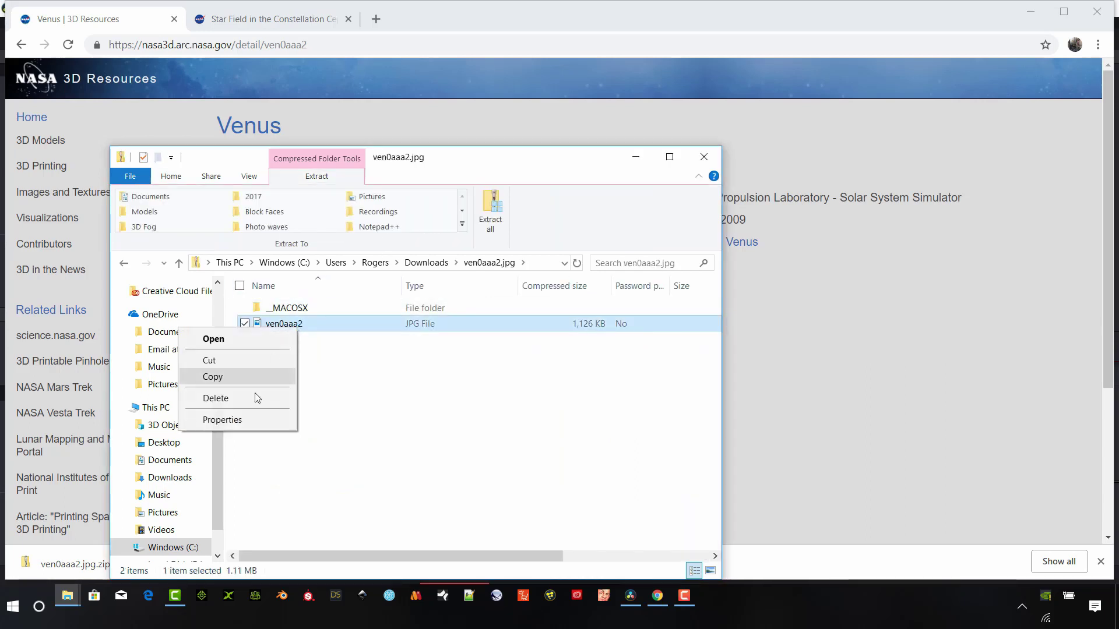
left_click(242, 381)
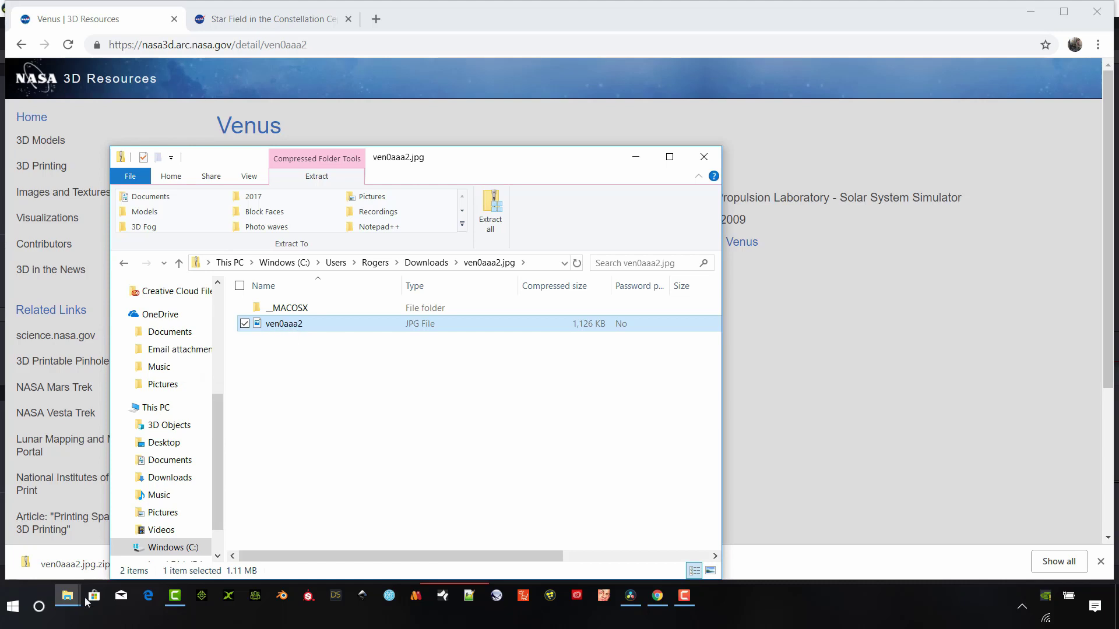
mouse_move(68, 596)
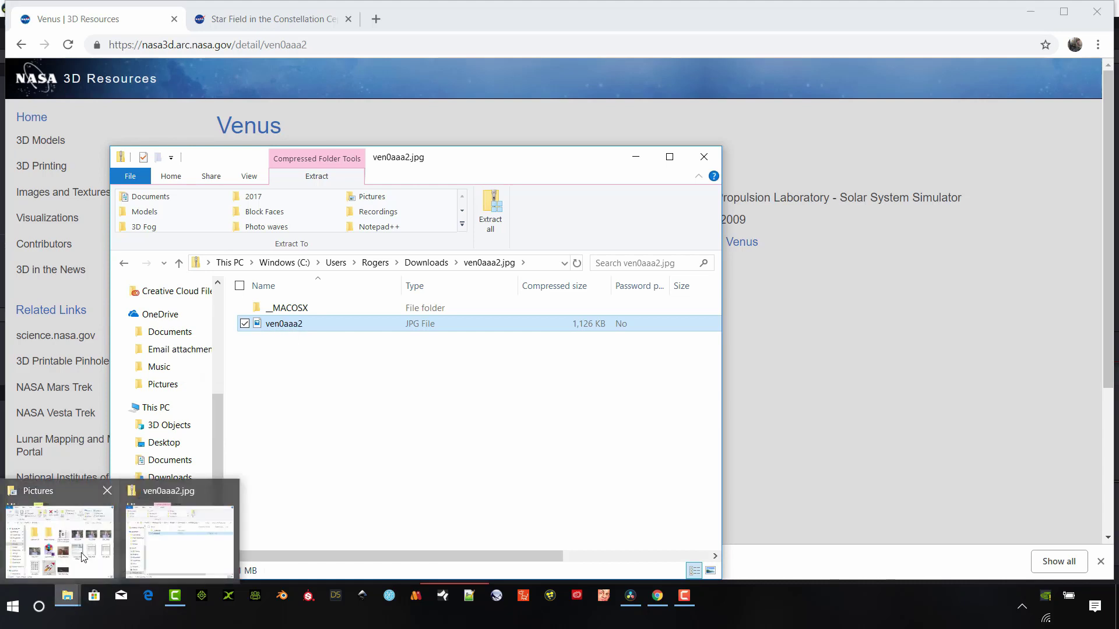
left_click(86, 544)
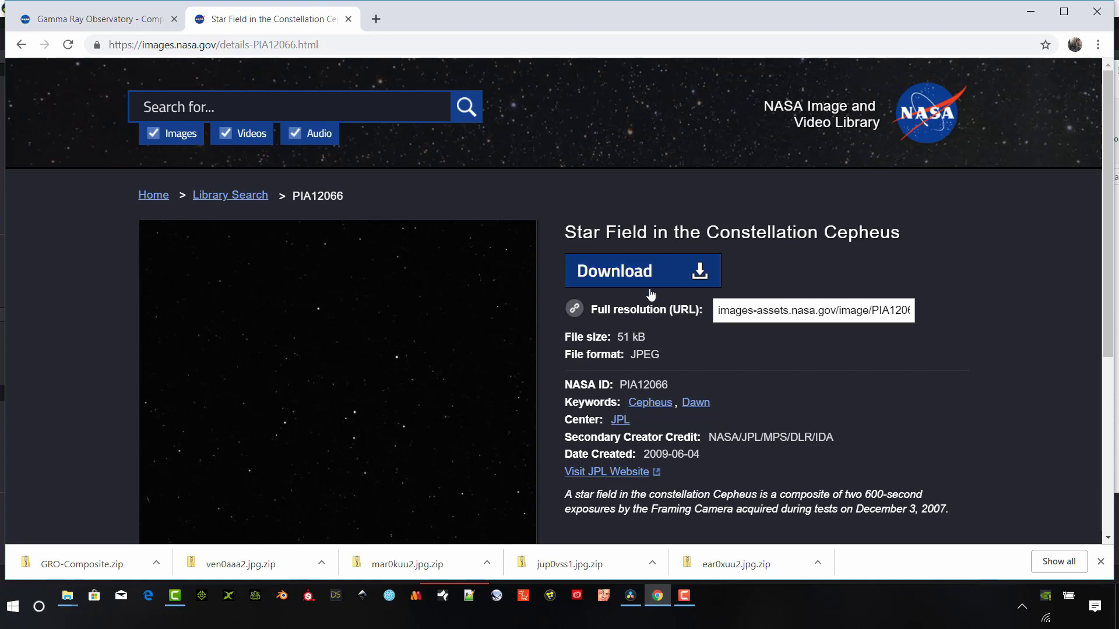
- Save the original 1024 x 1024 Cepheus star field image as PIA12066_orig
left_click(698, 276)
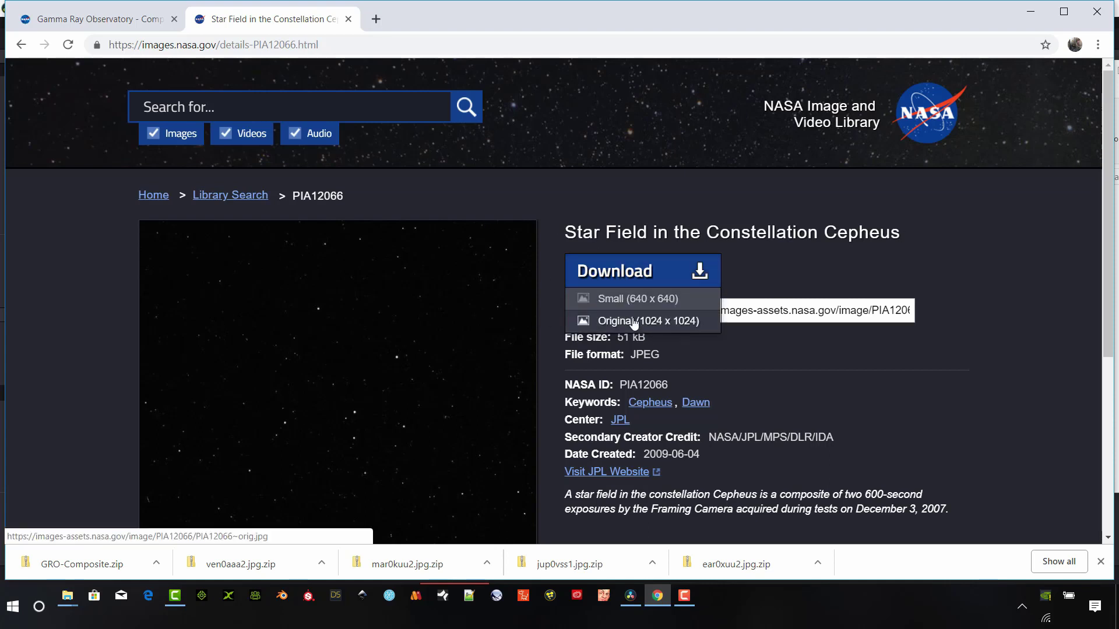
left_click(633, 323)
right_click(496, 238)
left_click(575, 271)
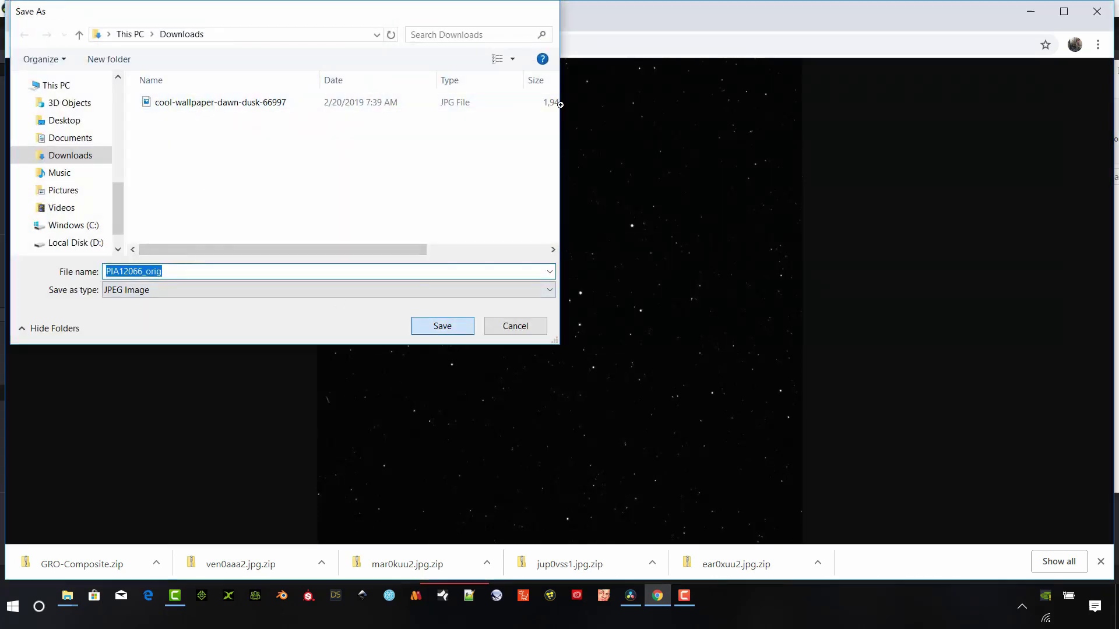
left_click(441, 325)
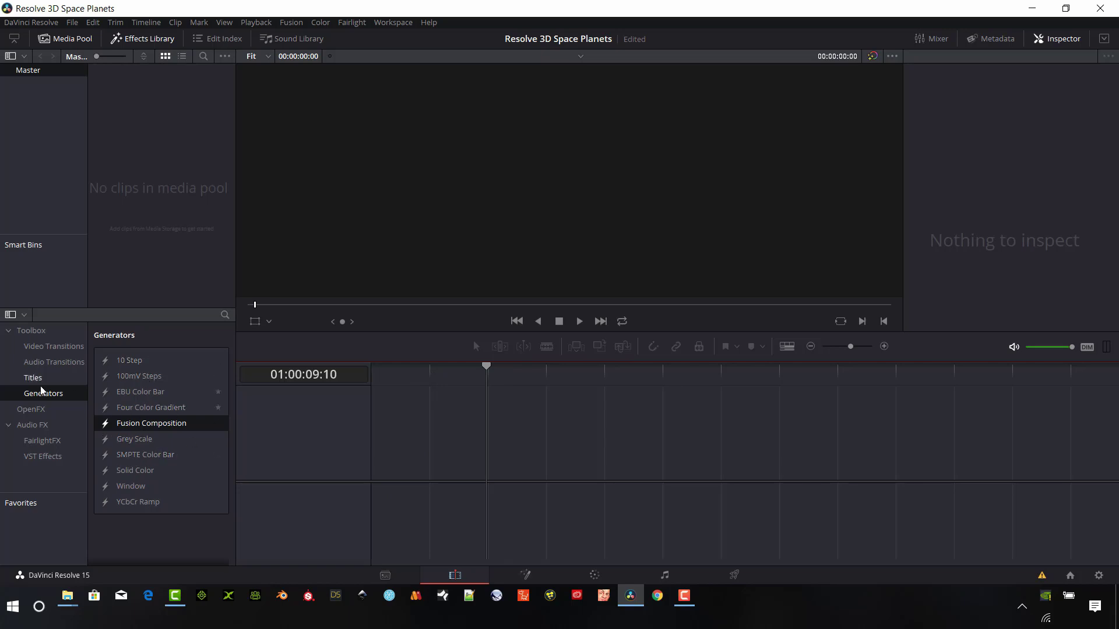
- Place a Fusion Composition clip on a new timeline, extend it to 15:00, and open it in Fusion
mouse_move(151, 424)
left_click_drag(133, 427, 365, 471)
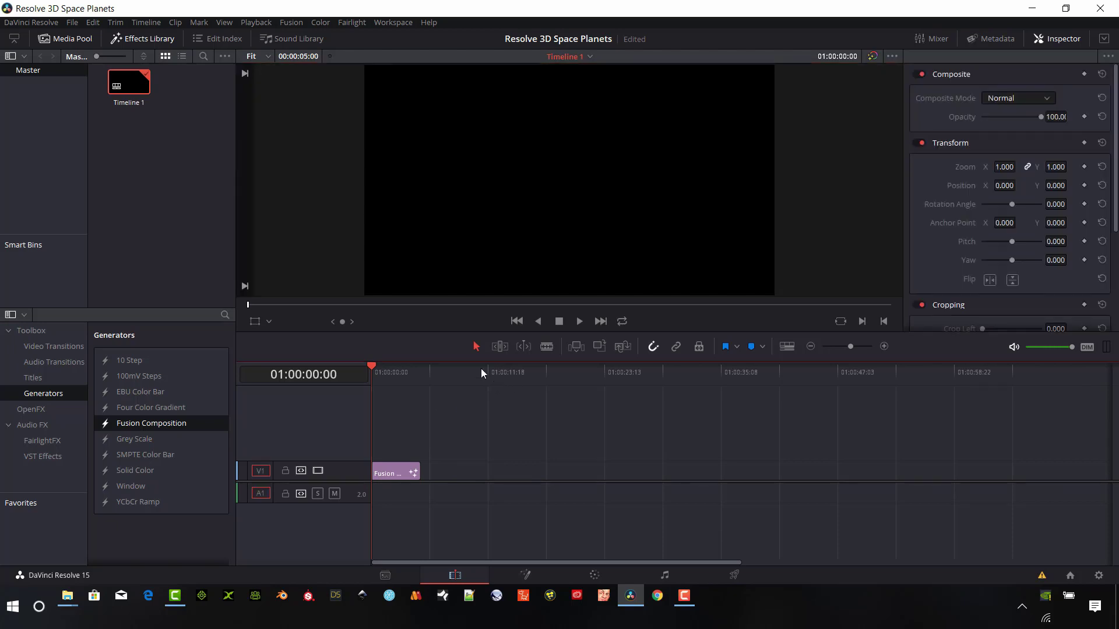
left_click(522, 376)
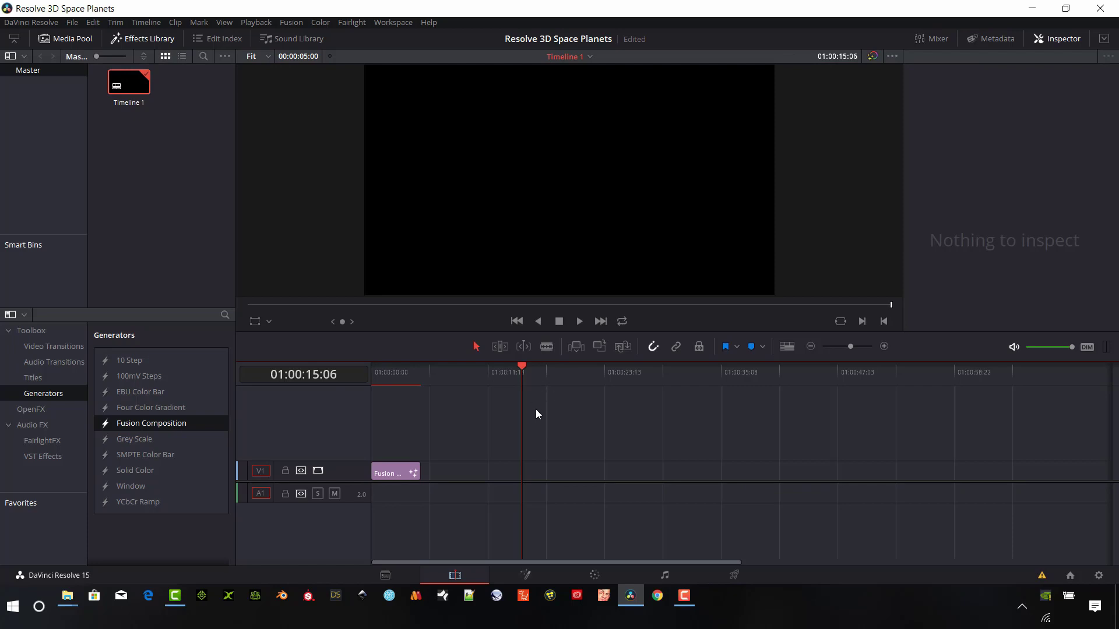
type("1500")
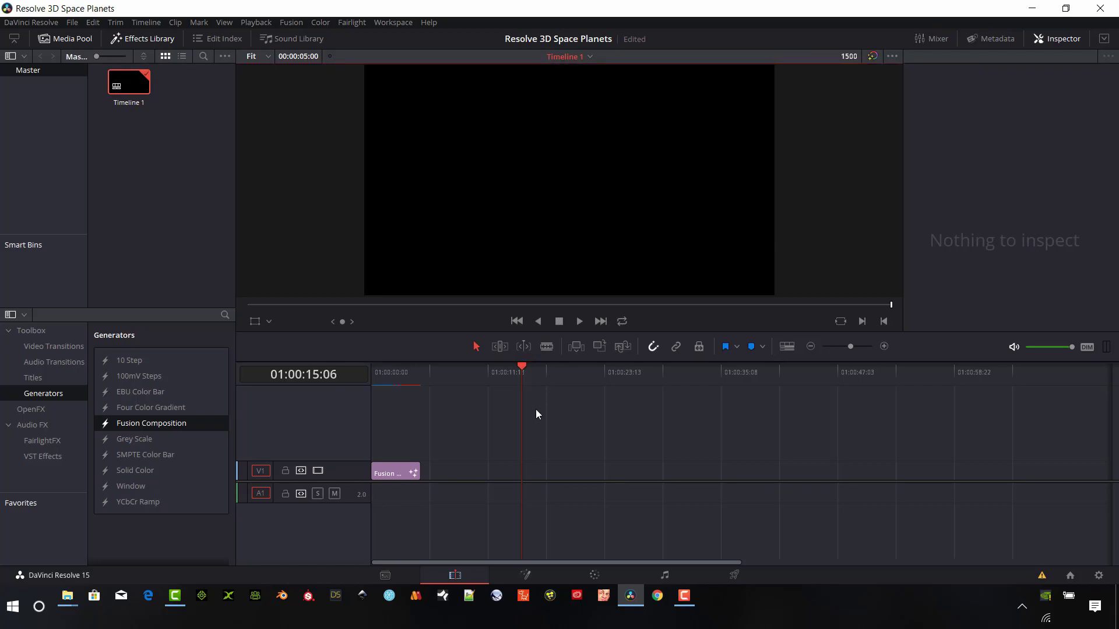
key("Return")
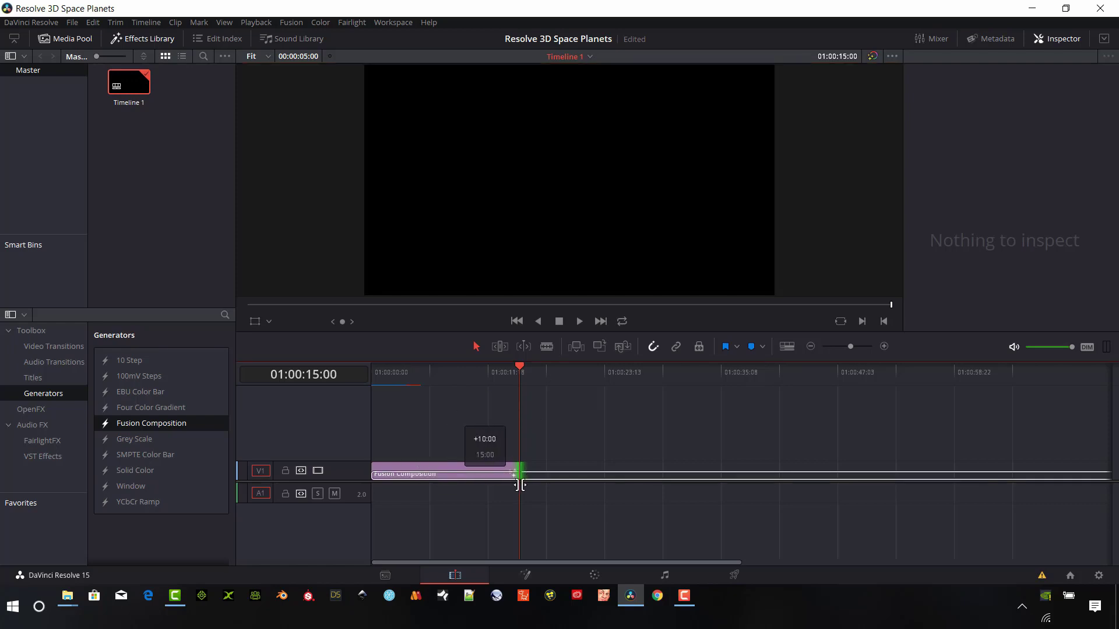
left_click_drag(418, 473, 520, 473)
left_click(464, 475)
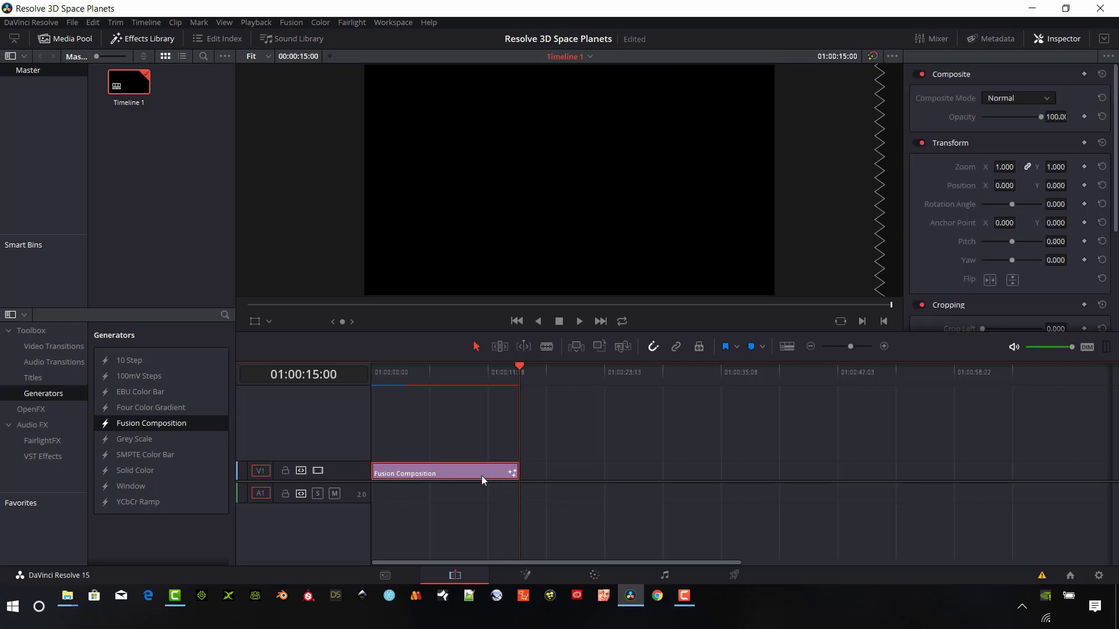
left_click(525, 576)
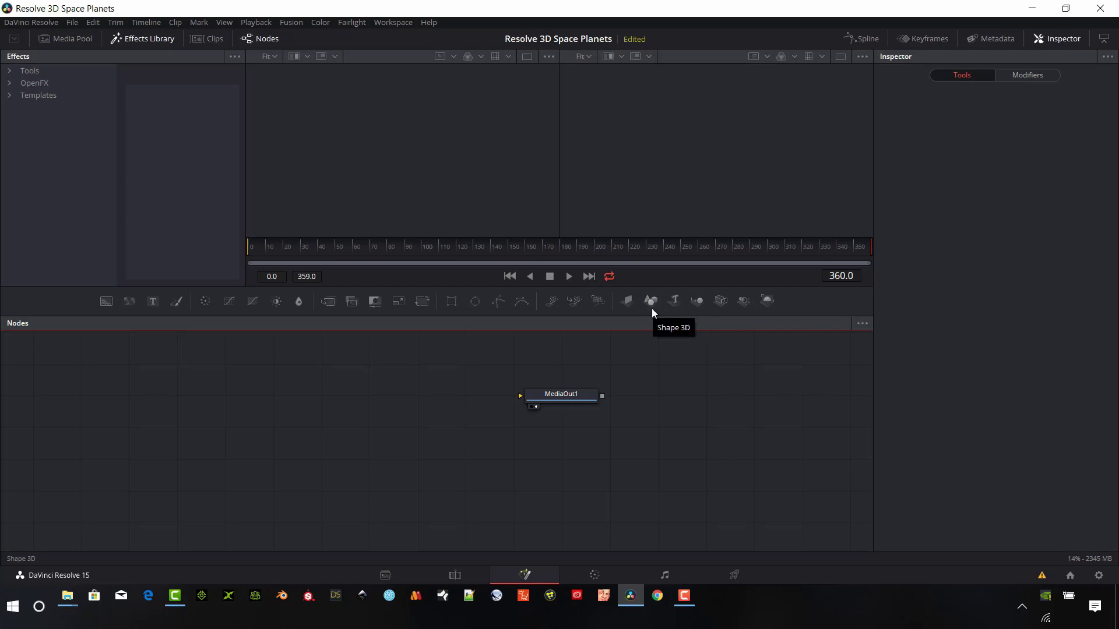
- Add a Shape3D sphere node and a Merge3D node to the node graph
mouse_move(651, 307)
left_mouse_down()
mouse_move(280, 450)
mouse_move(182, 448)
left_mouse_up()
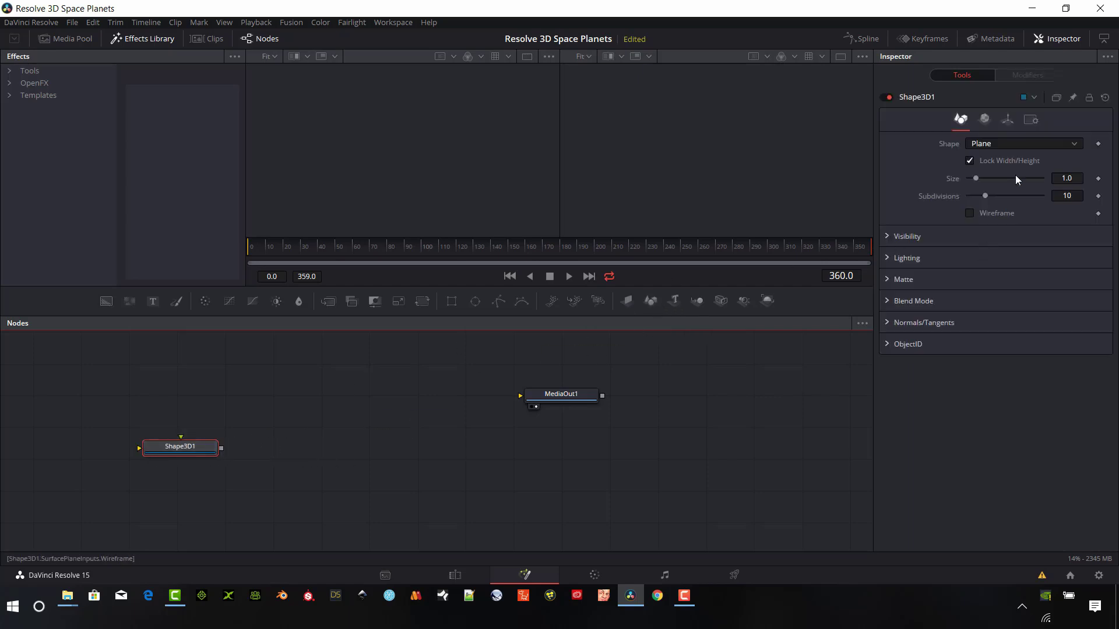
left_click(1074, 145)
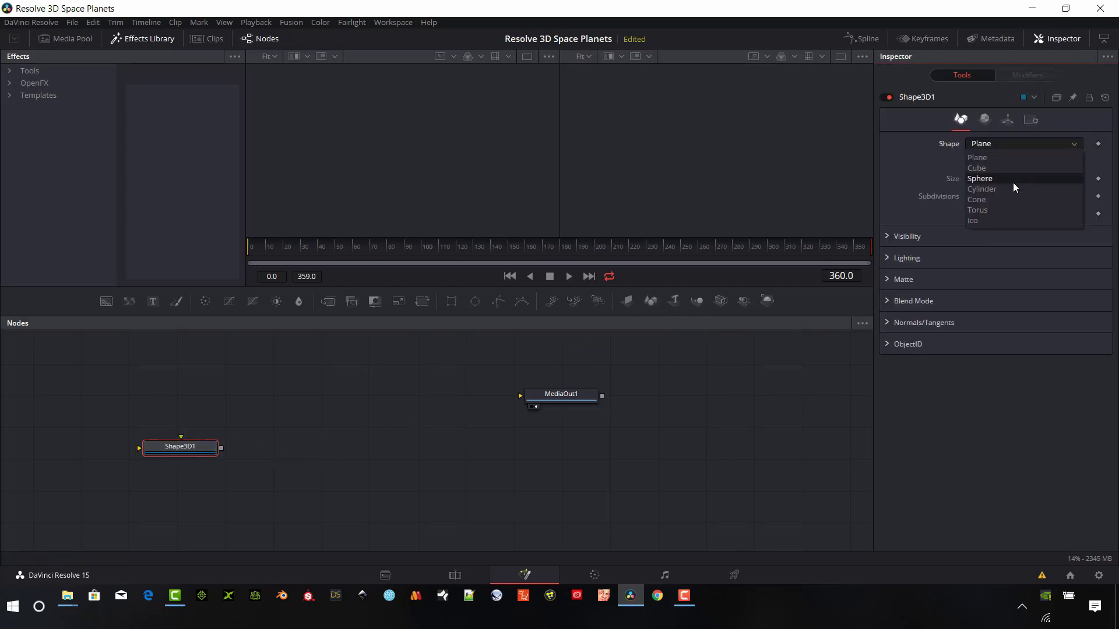
key("Escape")
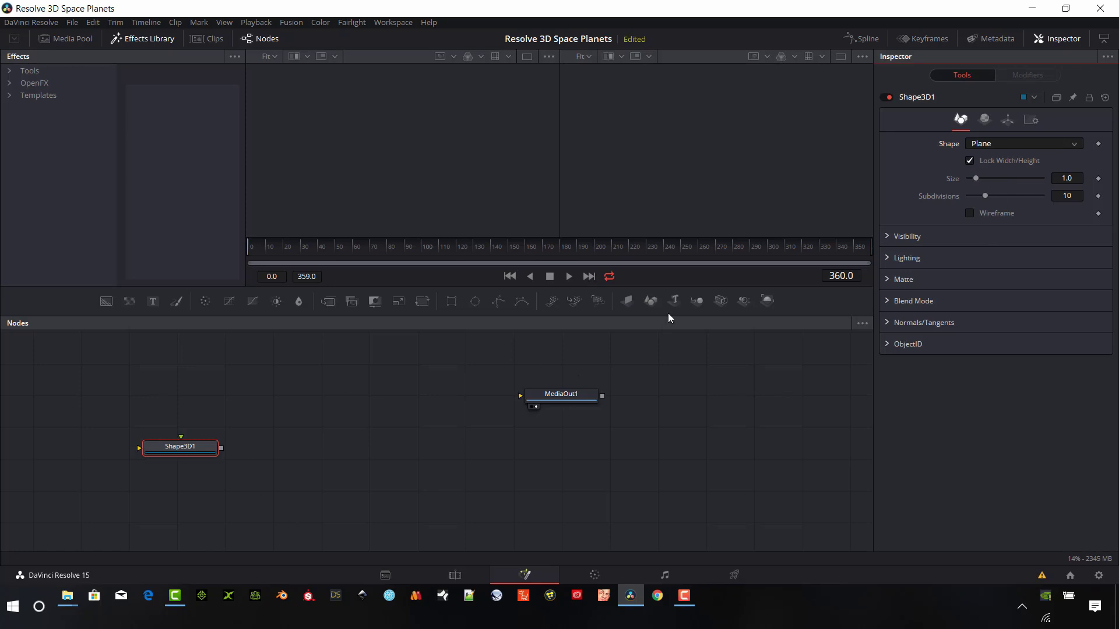
mouse_move(720, 301)
left_mouse_down()
mouse_move(449, 391)
mouse_move(338, 457)
left_mouse_up()
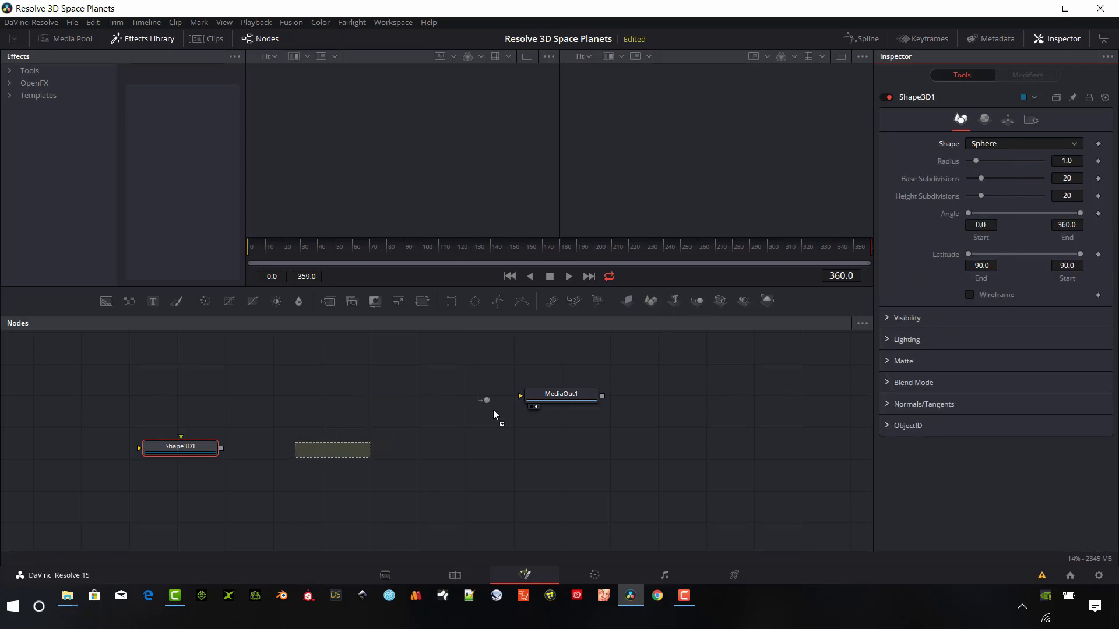
right_click(283, 385)
mouse_move(323, 432)
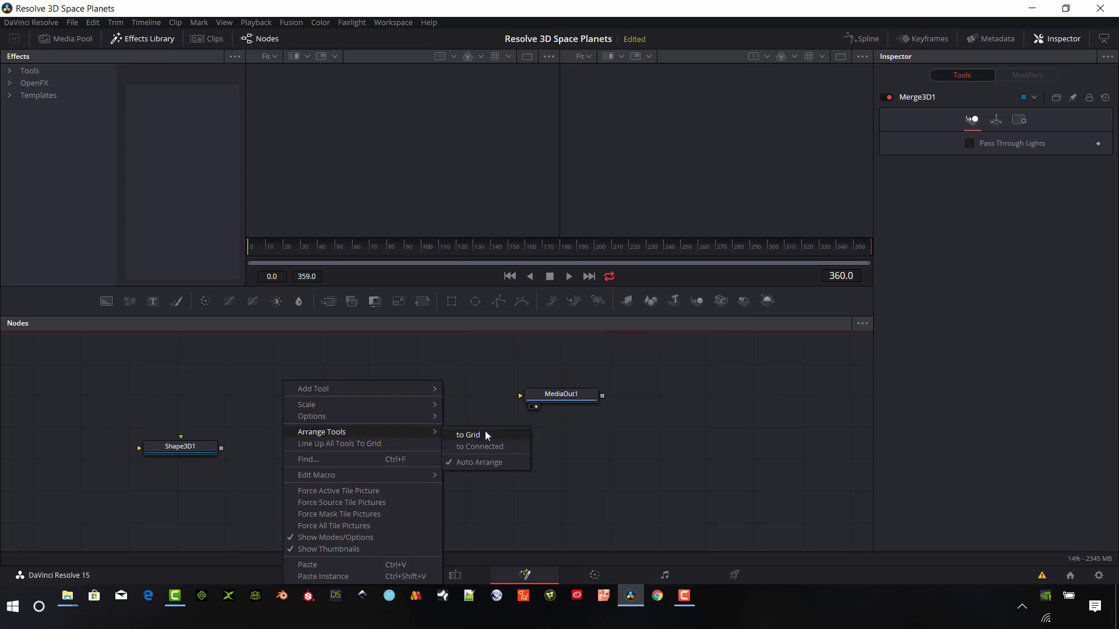
left_click(487, 436)
left_click(175, 453)
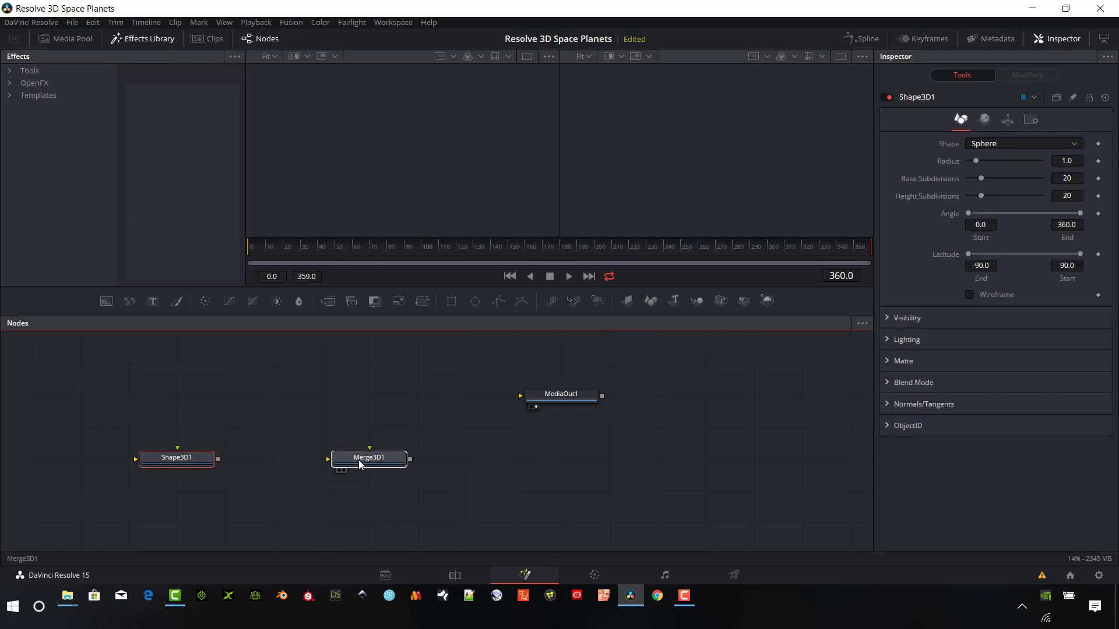
left_click(362, 463)
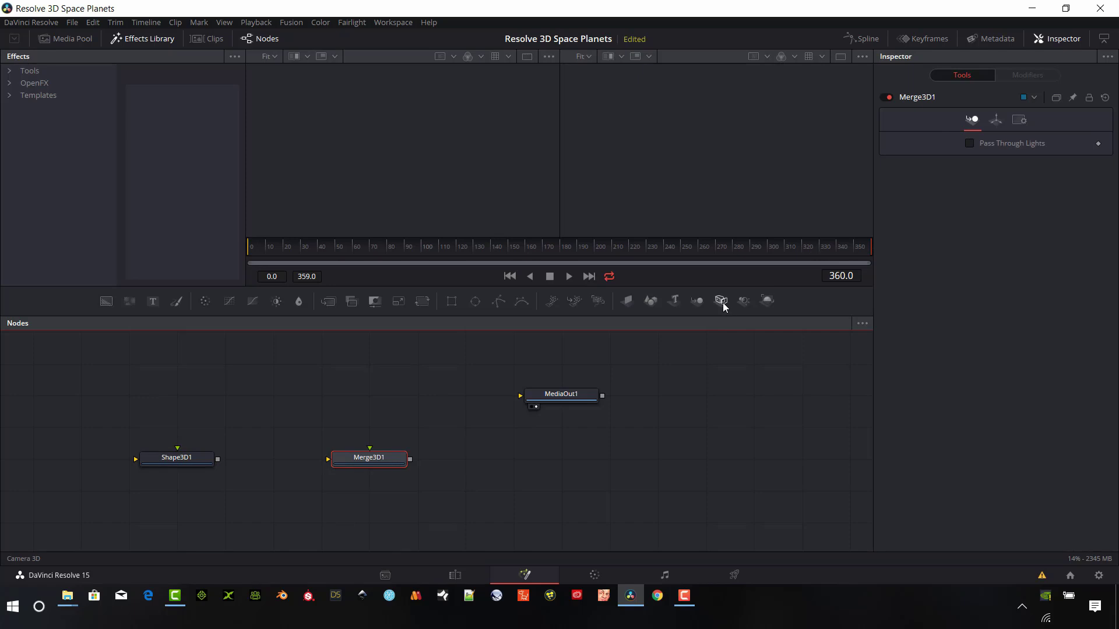
- Add Camera3D wired into Merge3D1, add ImagePlane3D, and spread the nodes out
left_click_drag(723, 303, 384, 406)
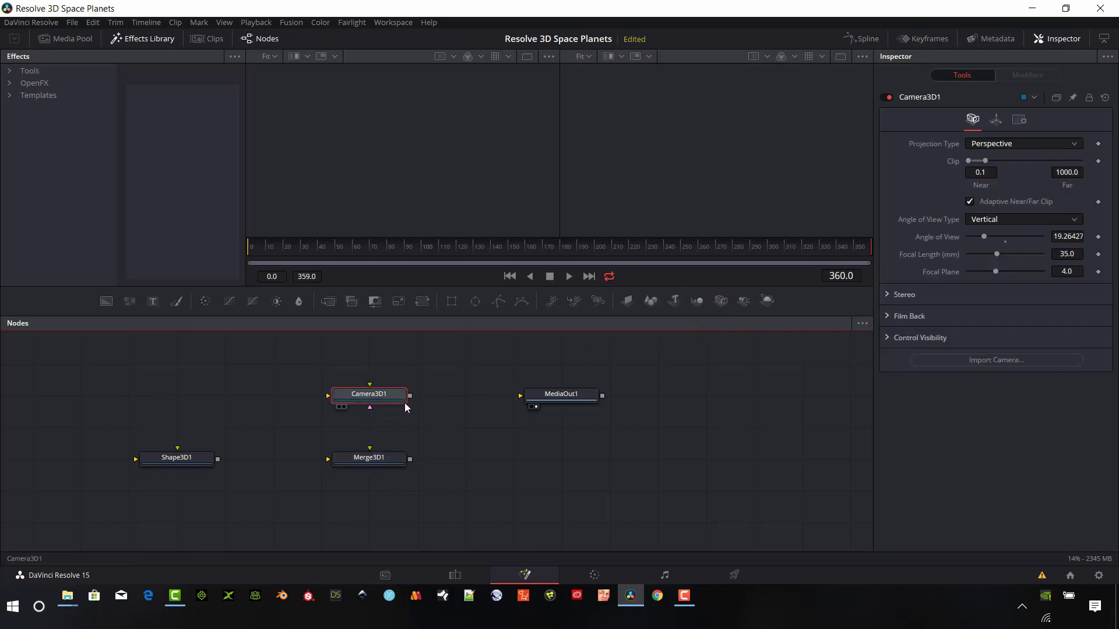
left_click_drag(409, 396, 369, 448)
mouse_move(627, 302)
left_mouse_down()
mouse_move(465, 404)
mouse_move(410, 458)
left_mouse_up()
left_click_drag(575, 394, 670, 458)
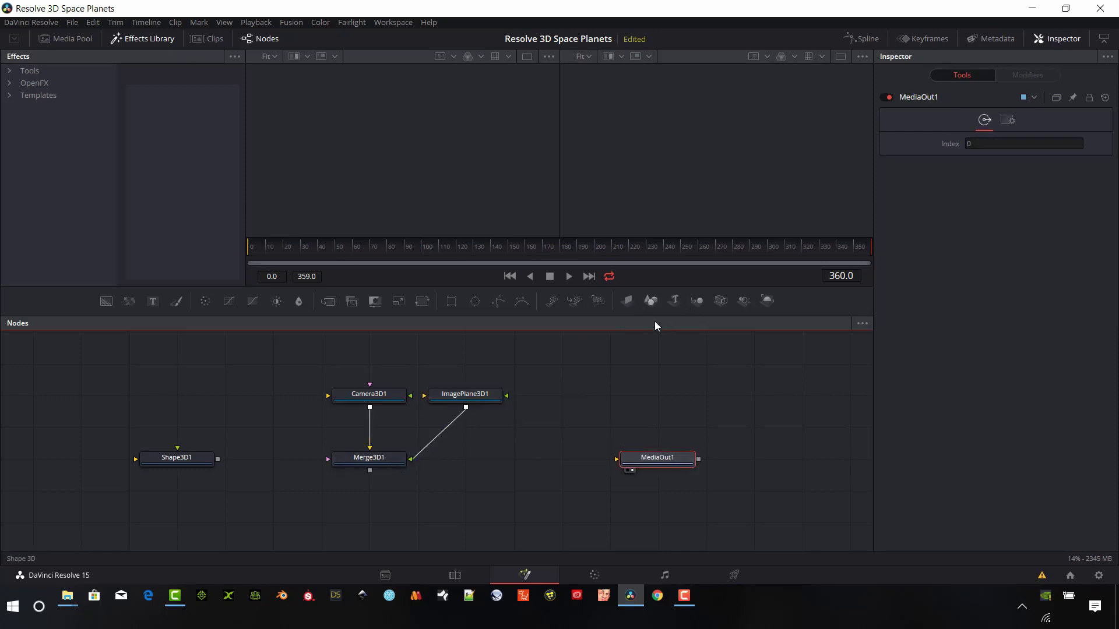
left_click_drag(175, 470, 224, 471)
left_click(233, 465)
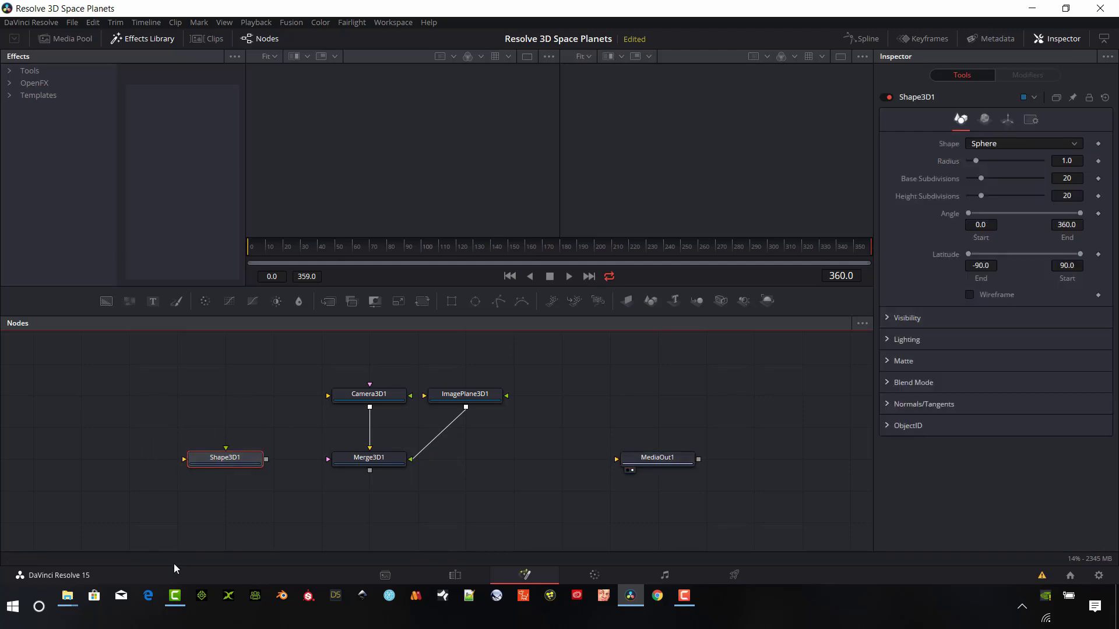
mouse_move(67, 596)
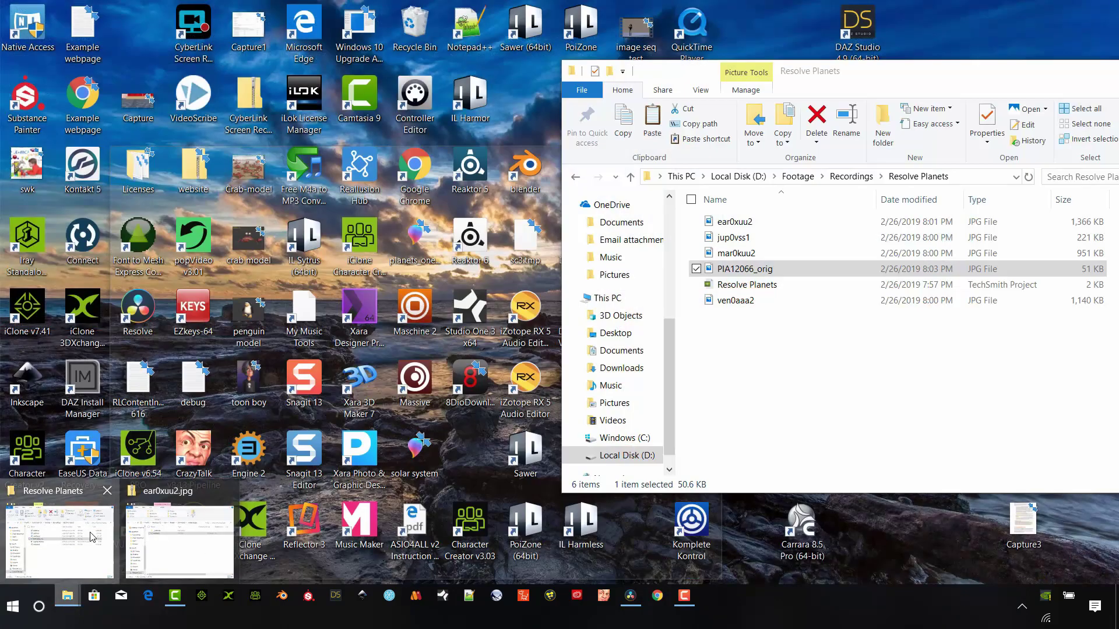
- Select all six Resolve Planets files and drag them into the Fusion Nodes panel
left_click(58, 538)
left_click(738, 301)
left_click(743, 226)
key("ctrl+a")
left_click_drag(765, 271, 98, 437)
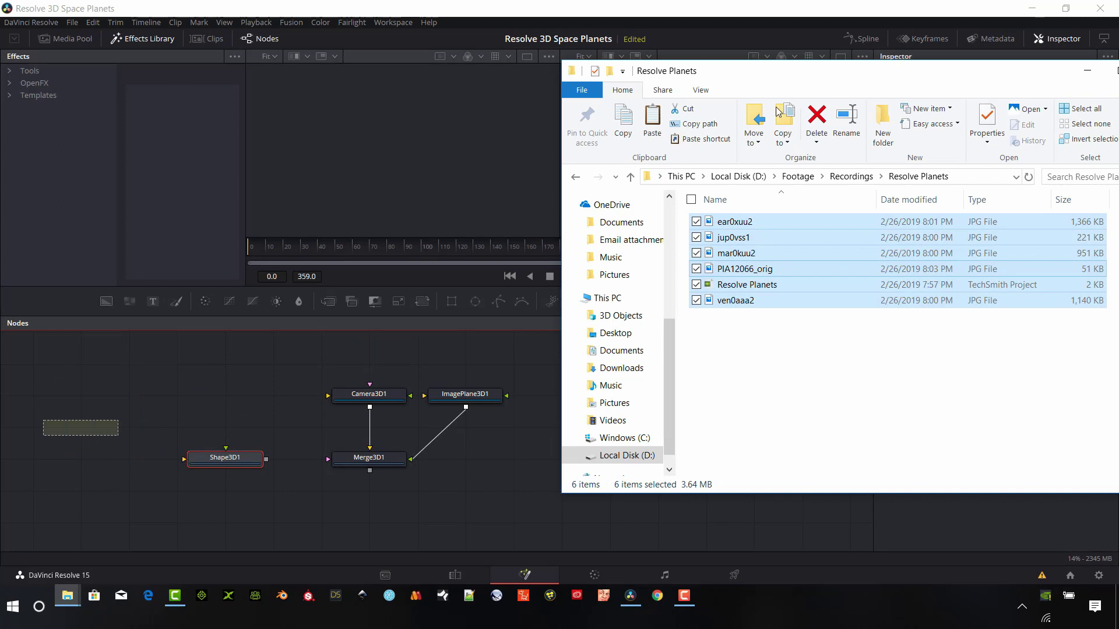
- Delete the auto-added Merge1–Merge4 nodes and move Shape3D1 beside the MediaIn nodes
left_click(1088, 70)
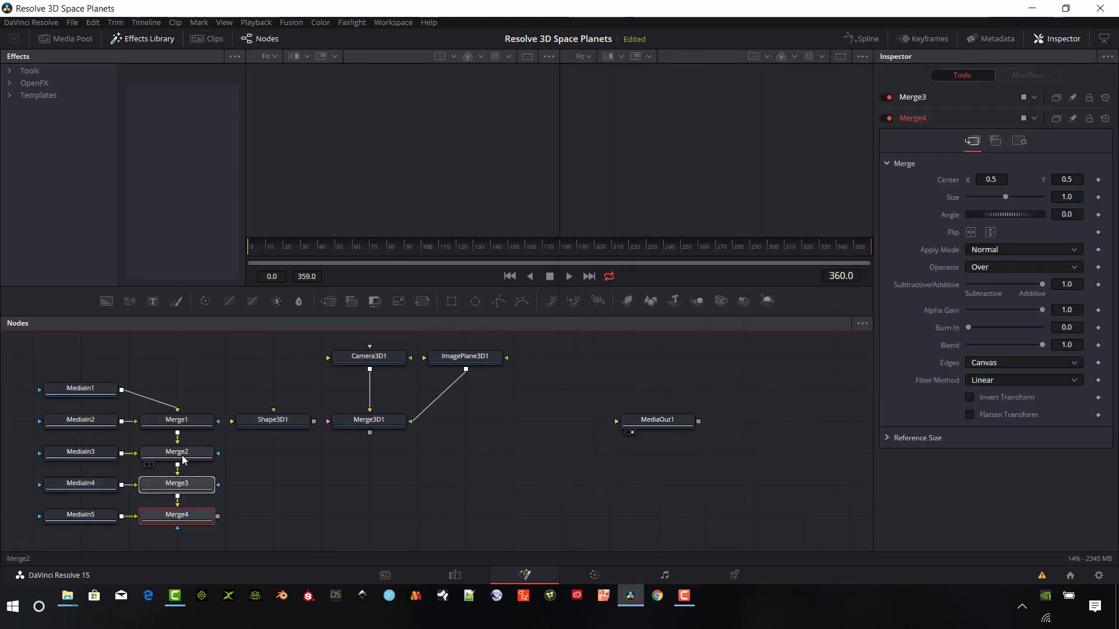
left_click(183, 457, "ctrl")
left_click(188, 425, "ctrl")
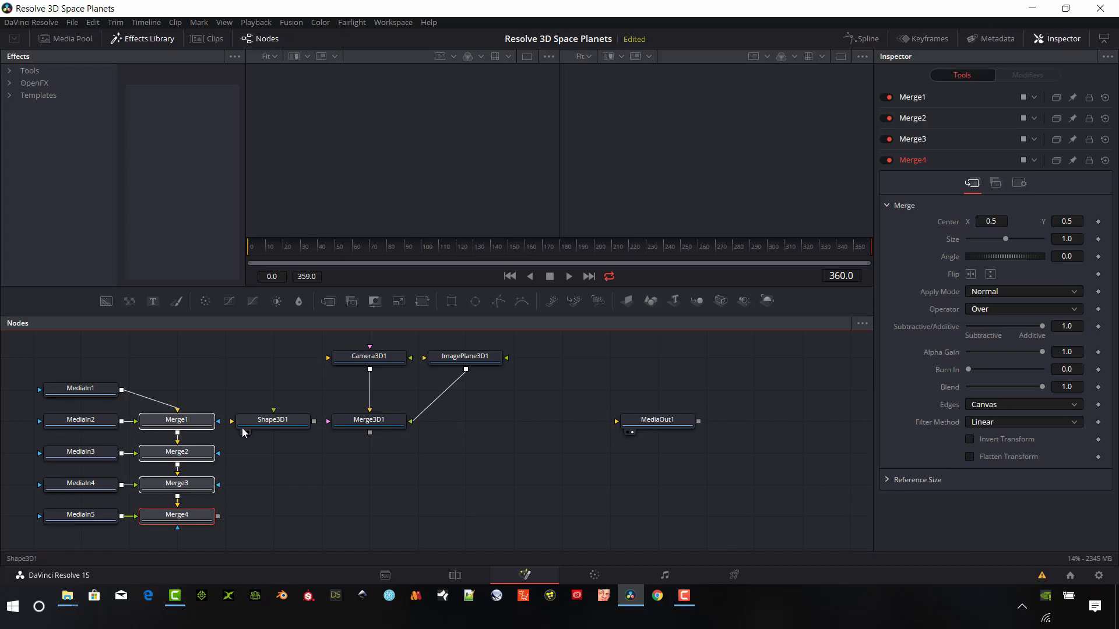
key("Delete")
left_click_drag(271, 420, 176, 419)
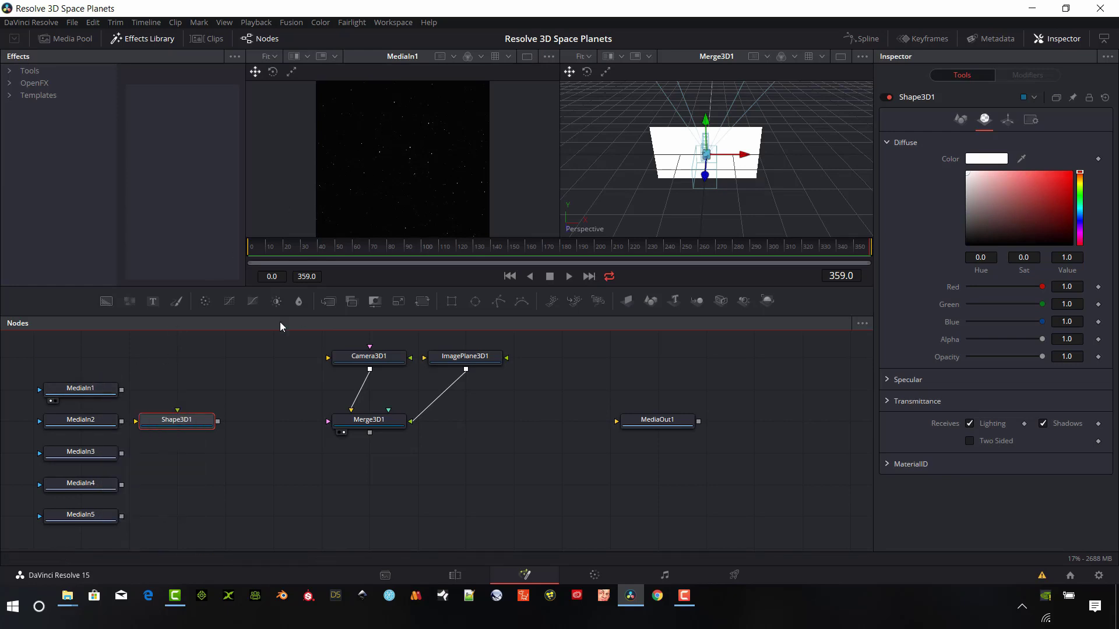
- Rename MediaIn1 to Starfield and MediaIn2 to Earth
left_click(84, 393)
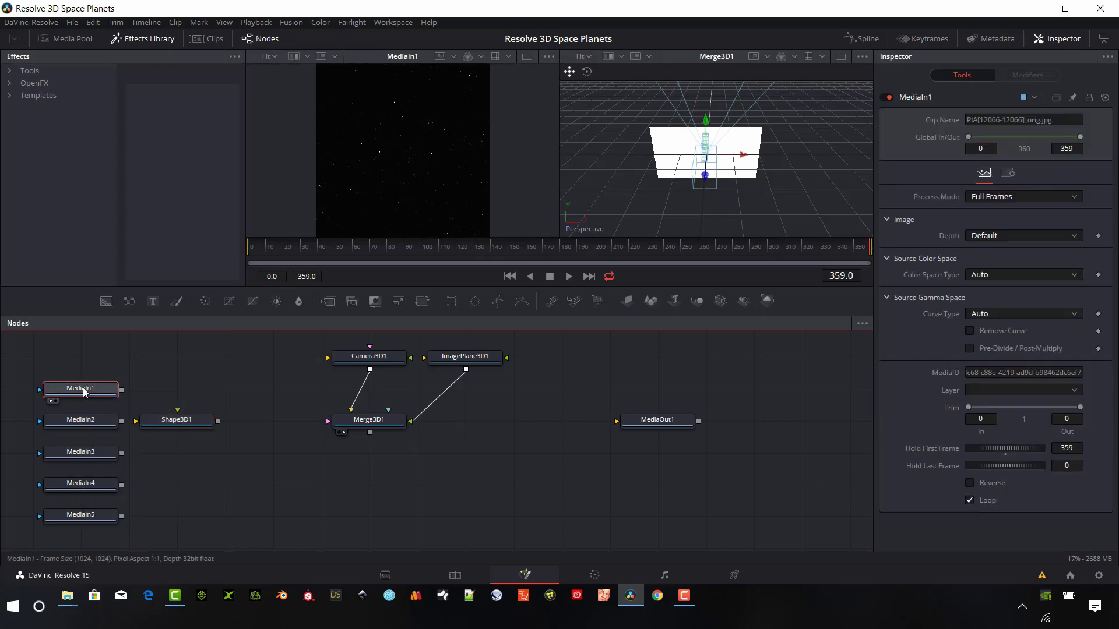
key("F2")
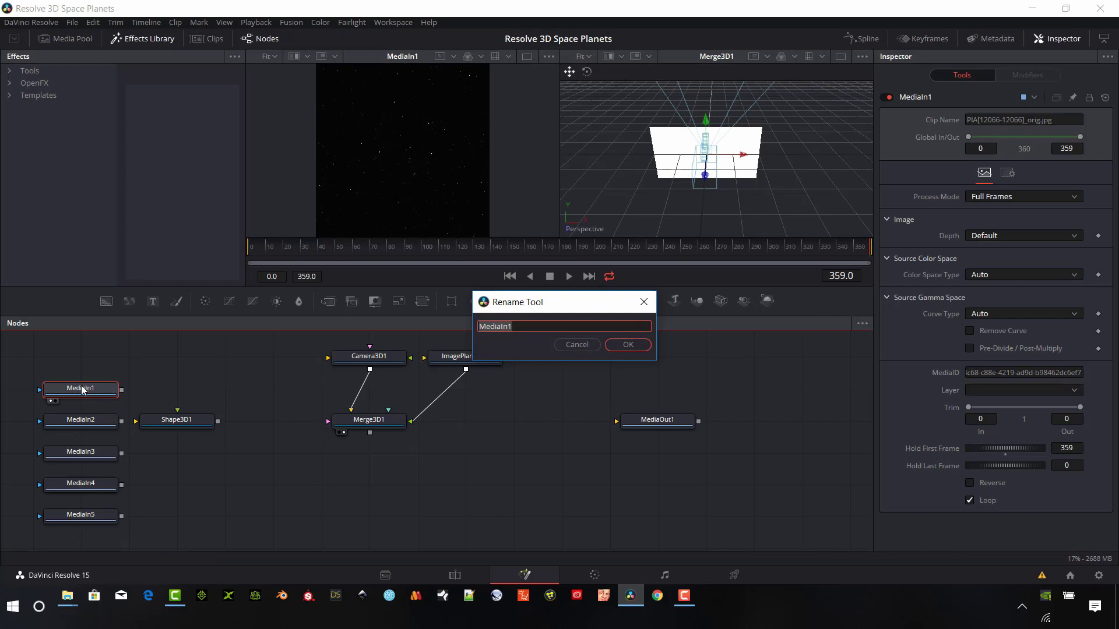
type("S")
type("d")
key("Return")
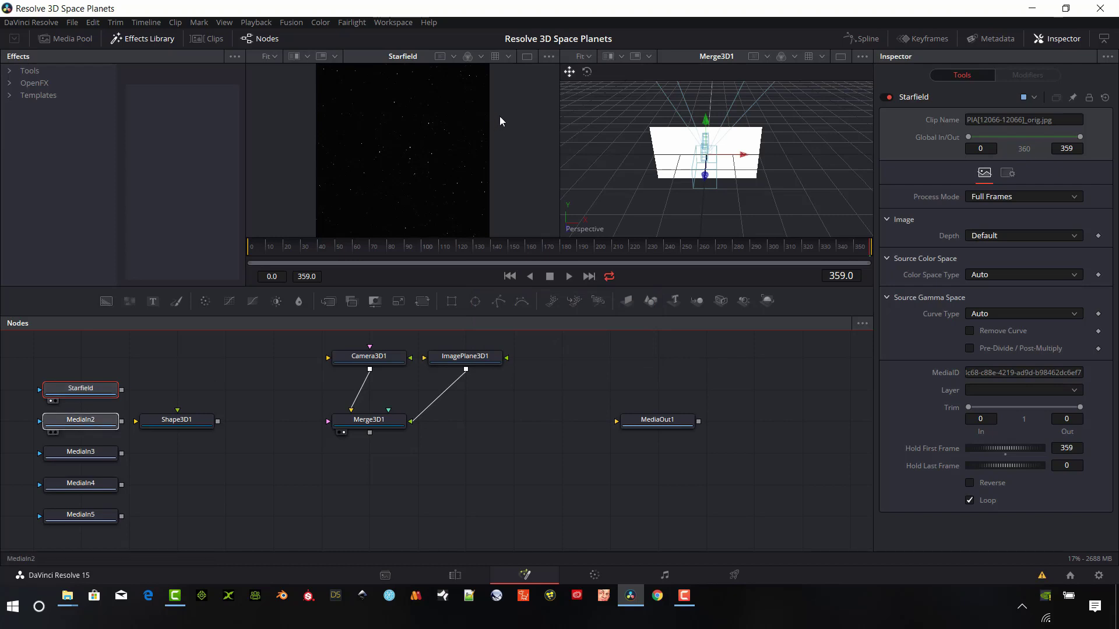
key("1")
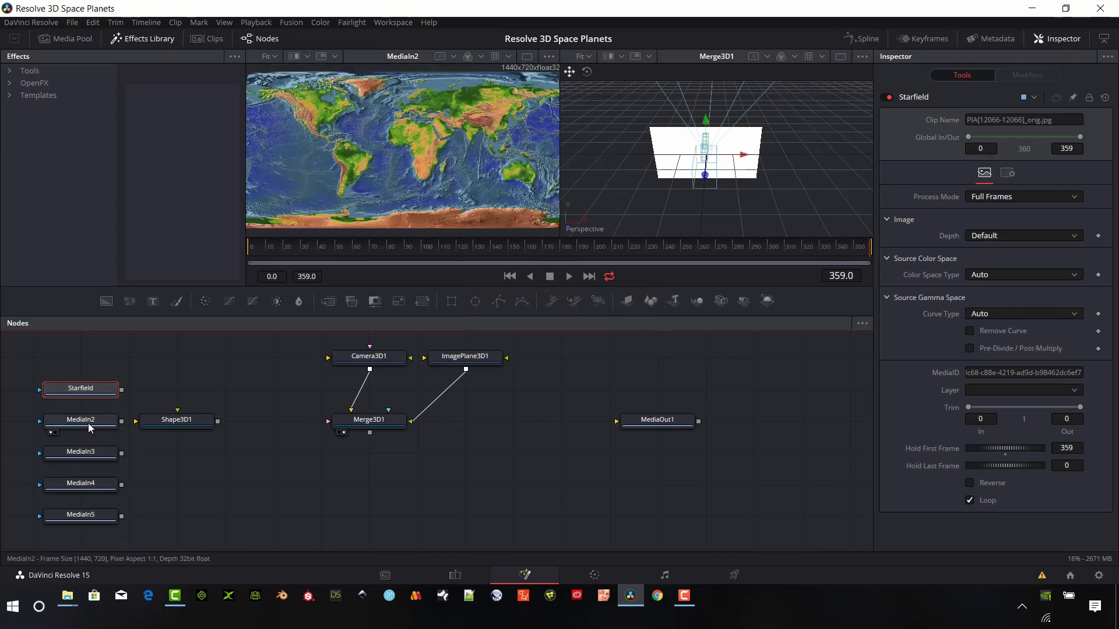
left_click(99, 423)
key("F2")
type("Earth")
key("Return")
key("1")
- Rename the third and fourth inputs Jupiter and Mars, leaving MediaIn5 unnamed
left_click(96, 451)
key("F2")
type("Jupiter")
key("Return")
key("1")
left_click(95, 484)
key("F2")
type("Mars")
key("Return")
key("1")
left_click(109, 516)
key("F2")
key("Escape")
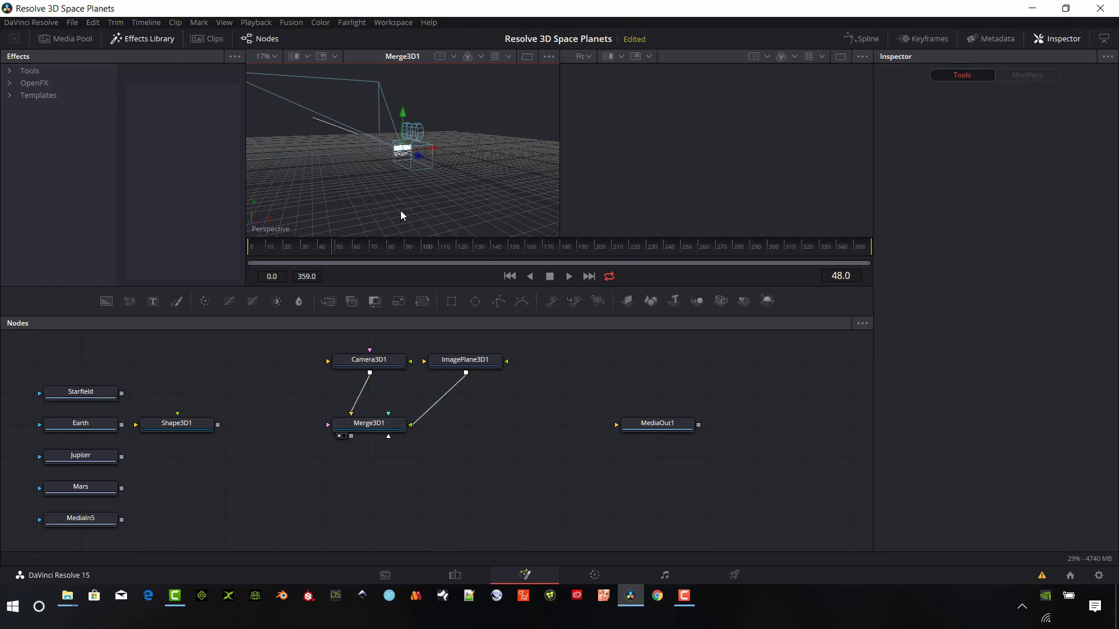
- Wire Starfield into ImagePlane3D1 and reposition Camera3D1 in the Merge3D1 viewer
left_click(180, 426)
key("2")
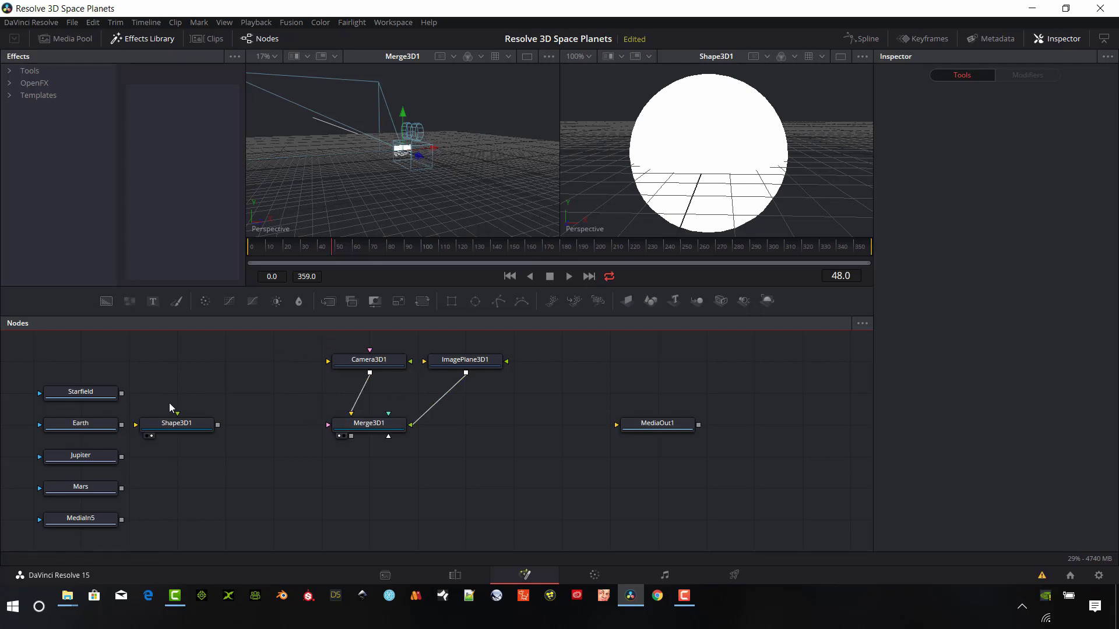
left_click_drag(96, 392, 626, 372)
left_click(651, 364)
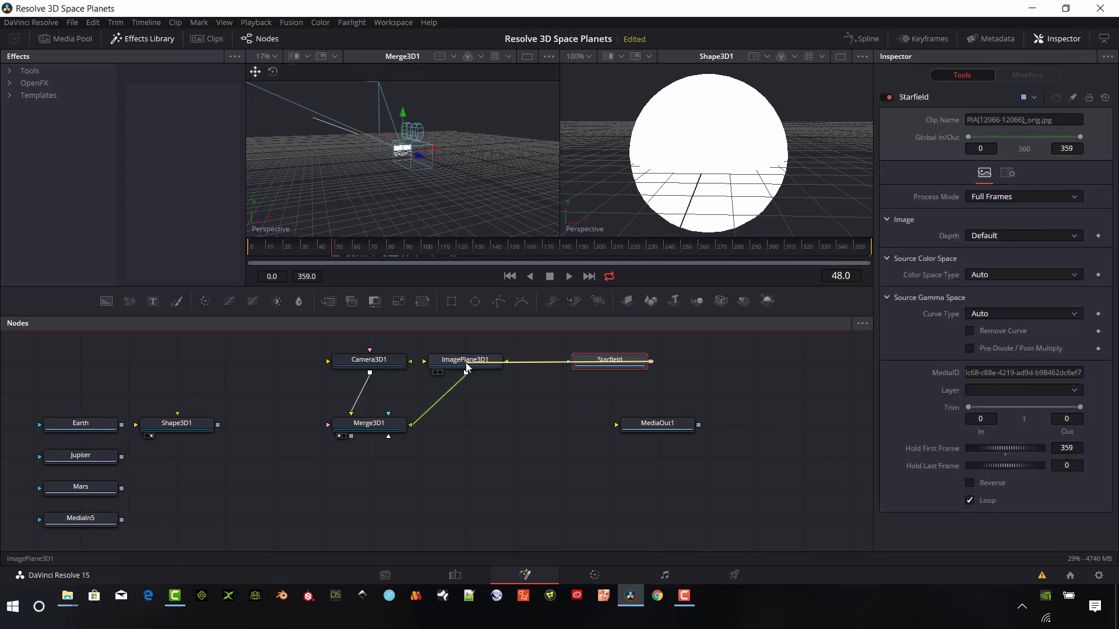
left_click_drag(651, 363, 468, 362)
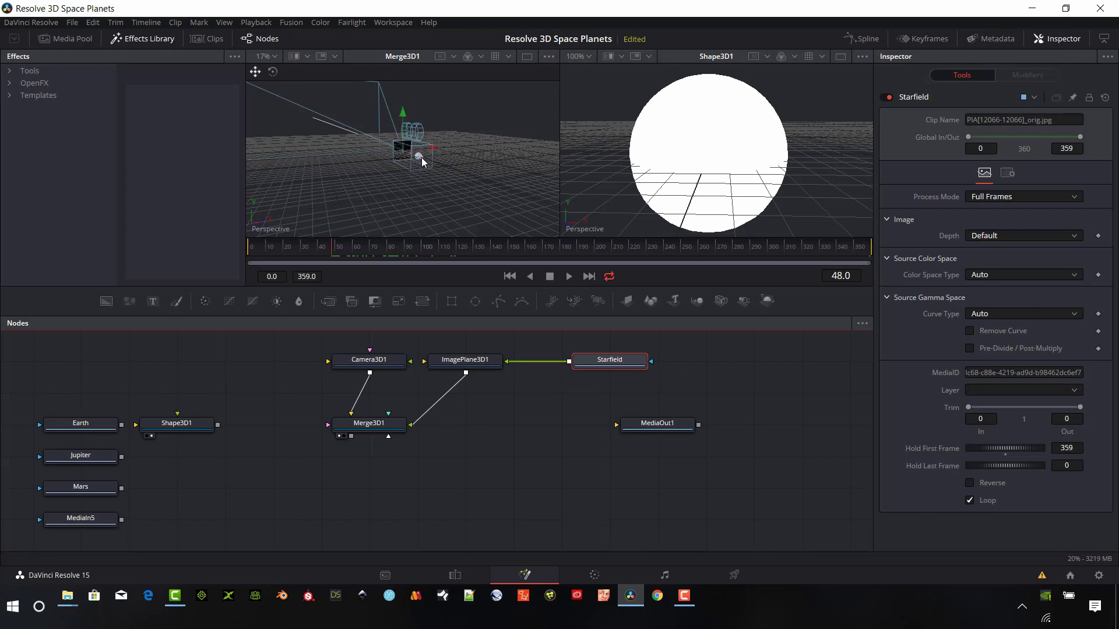
left_click(376, 363)
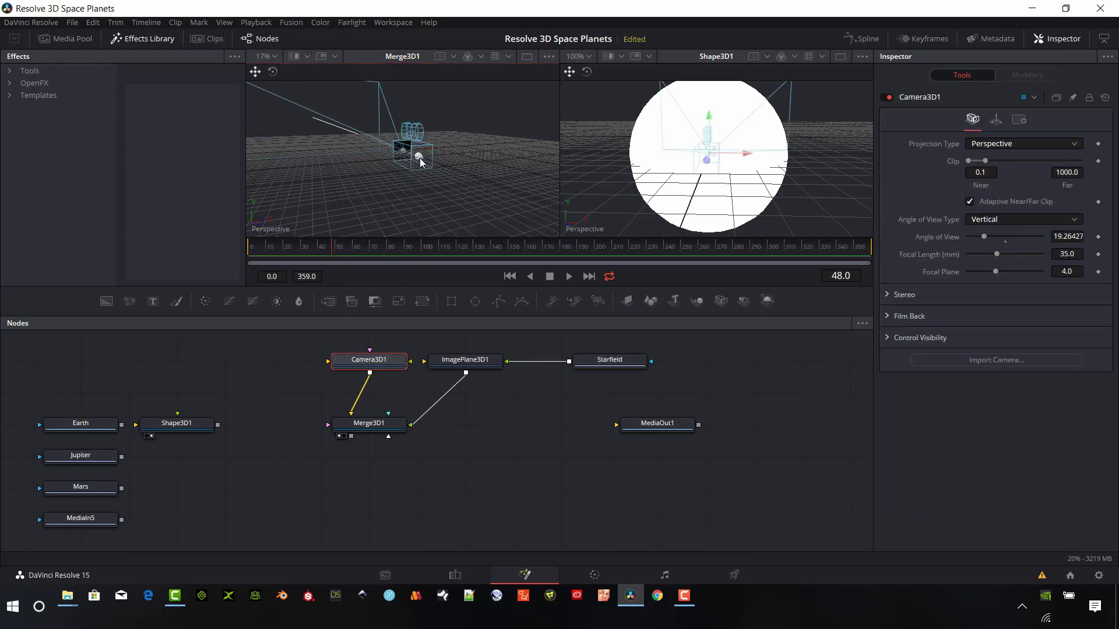
left_click_drag(434, 164, 436, 167)
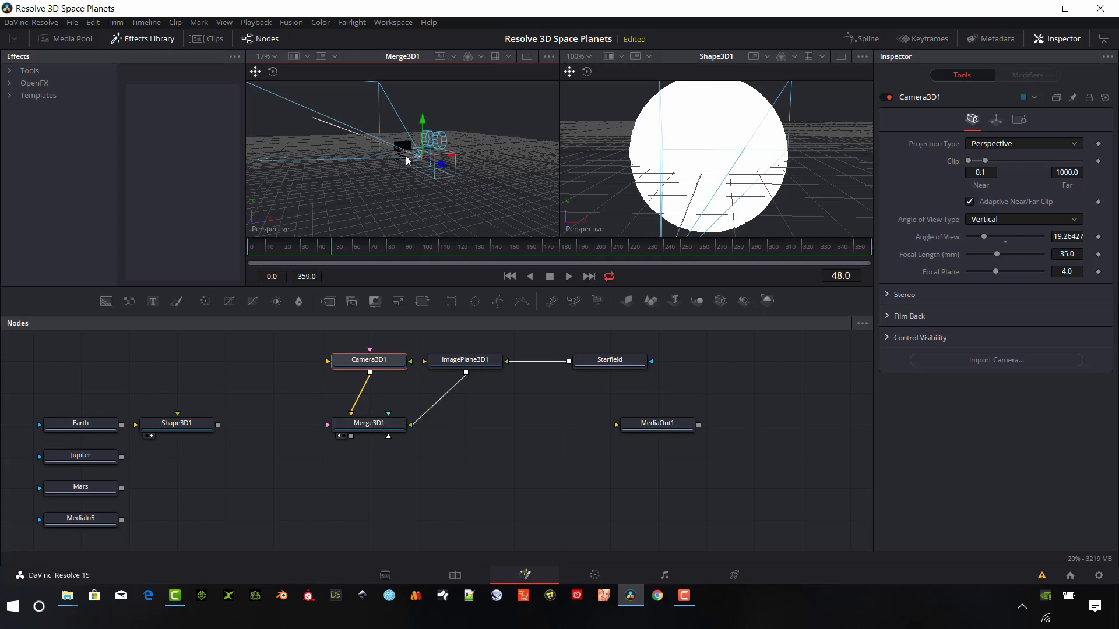
- Set ImagePlane3D1's Transform scale to 6.0 and wire Shape3D1 into Merge3D1
left_click(477, 360)
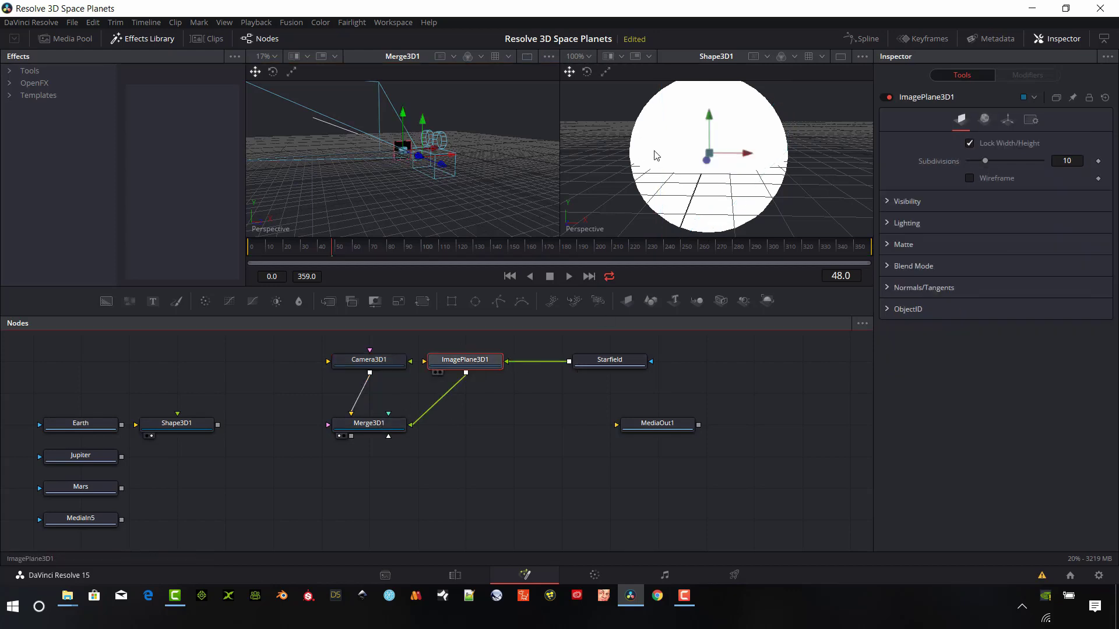
left_click(1008, 119)
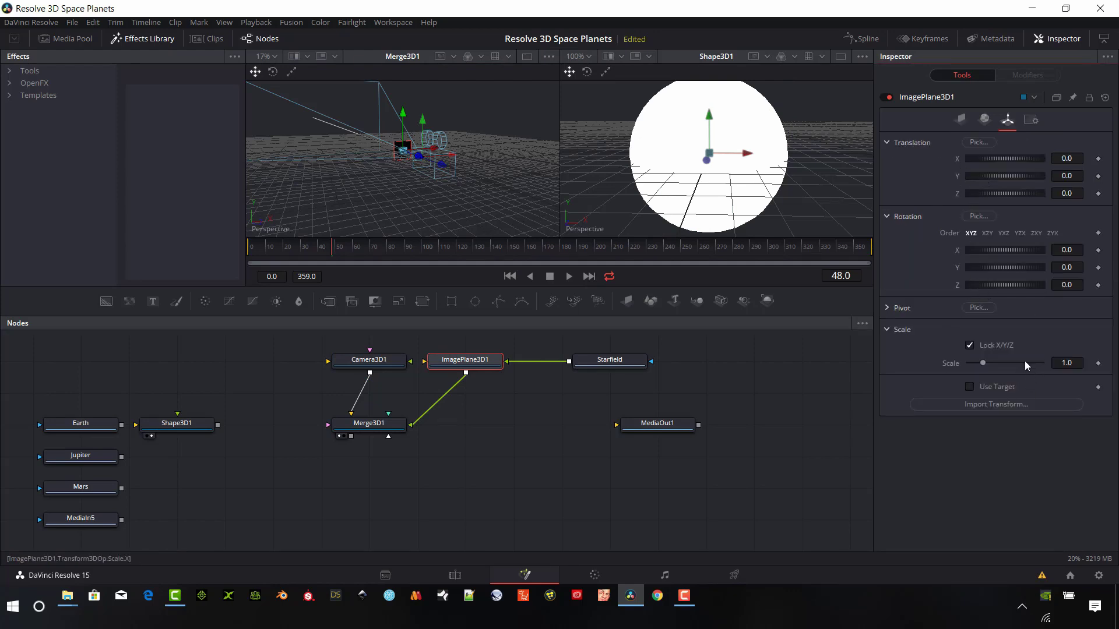
left_click(1075, 358)
type("6")
key("Return")
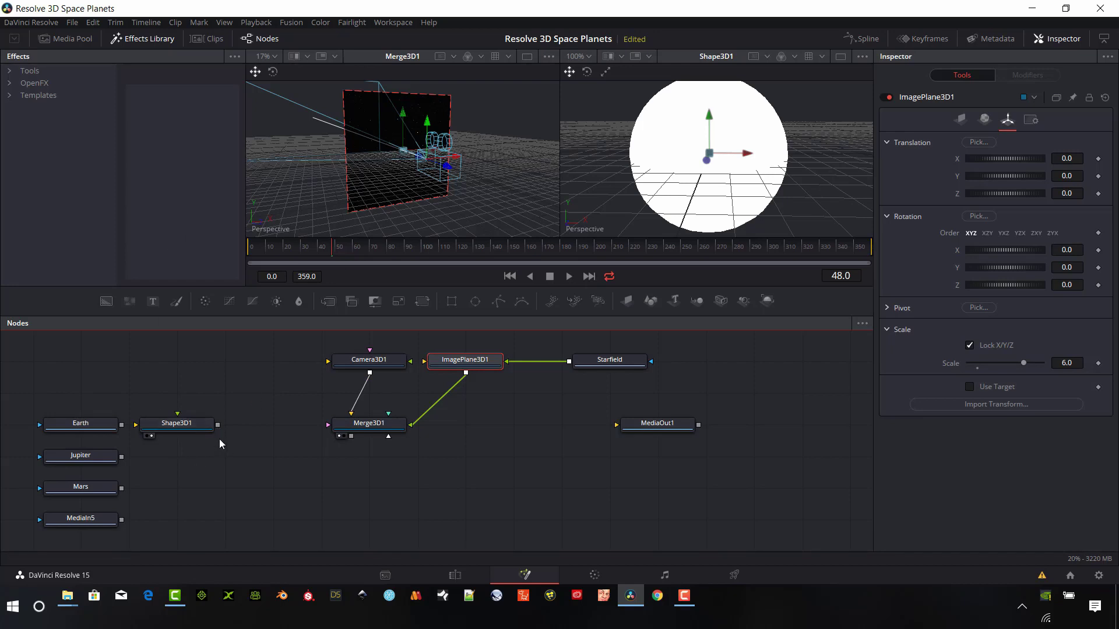
left_click_drag(219, 426, 359, 429)
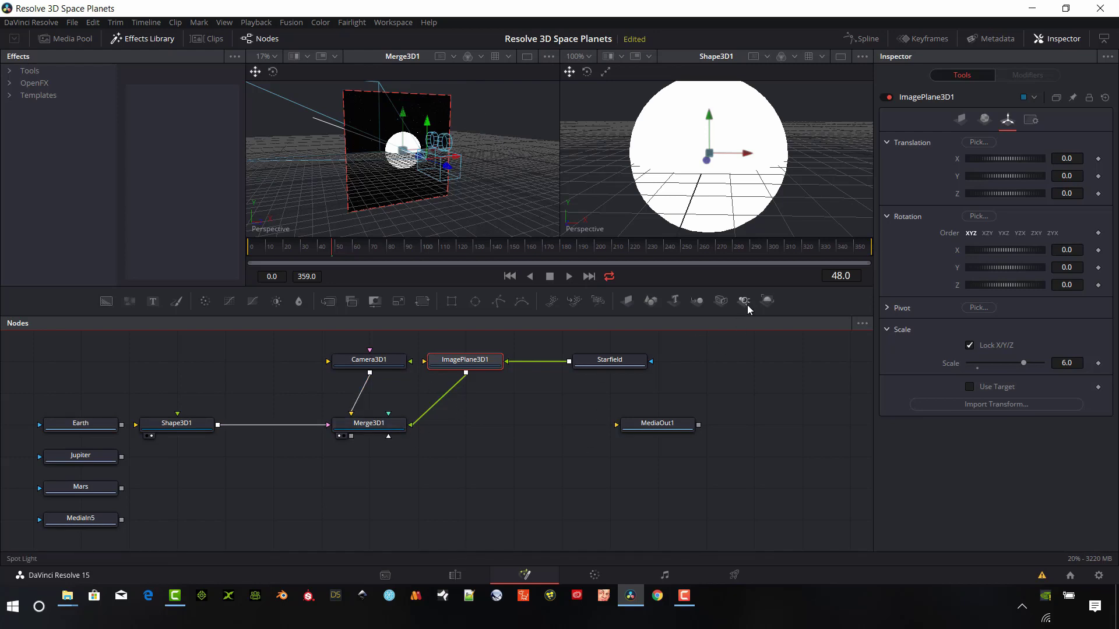
- Insert Renderer3D1 between Merge3D1 and MediaOut1, then pull the camera back from the sphere
mouse_move(744, 304)
left_mouse_down()
mouse_move(510, 430)
mouse_move(437, 433)
left_mouse_up()
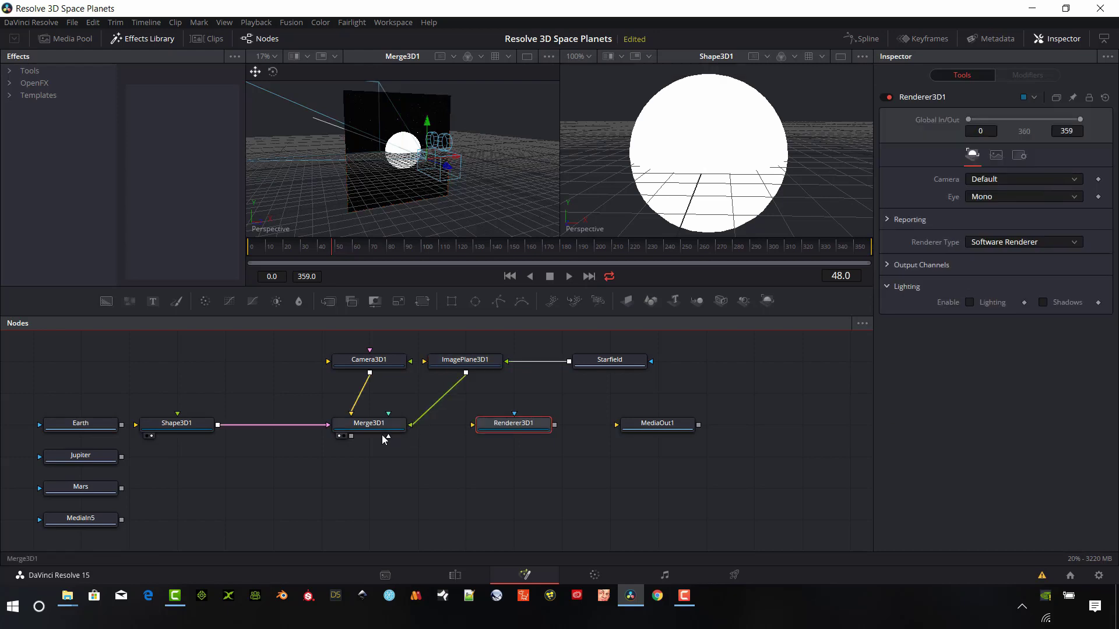
left_click_drag(351, 437, 656, 425)
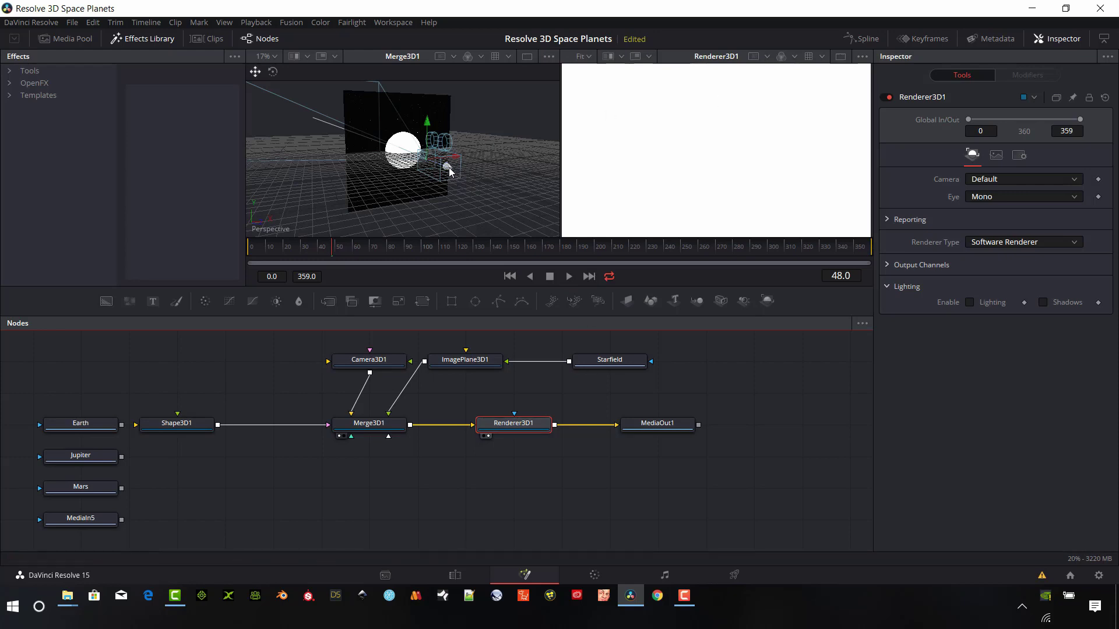
left_click_drag(449, 166, 517, 205)
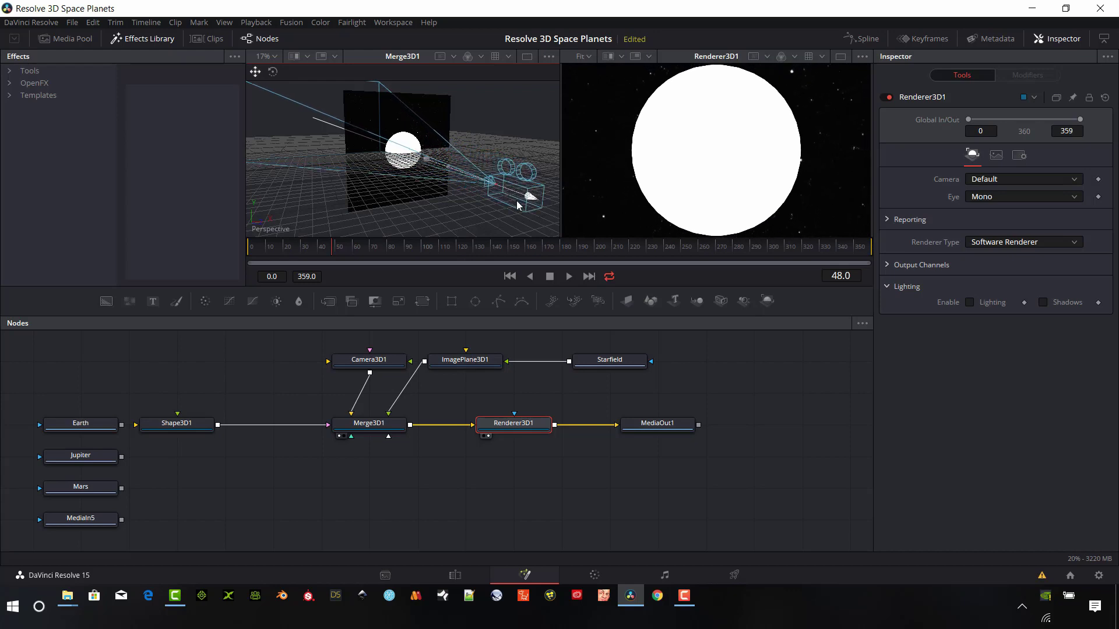
left_click(517, 205)
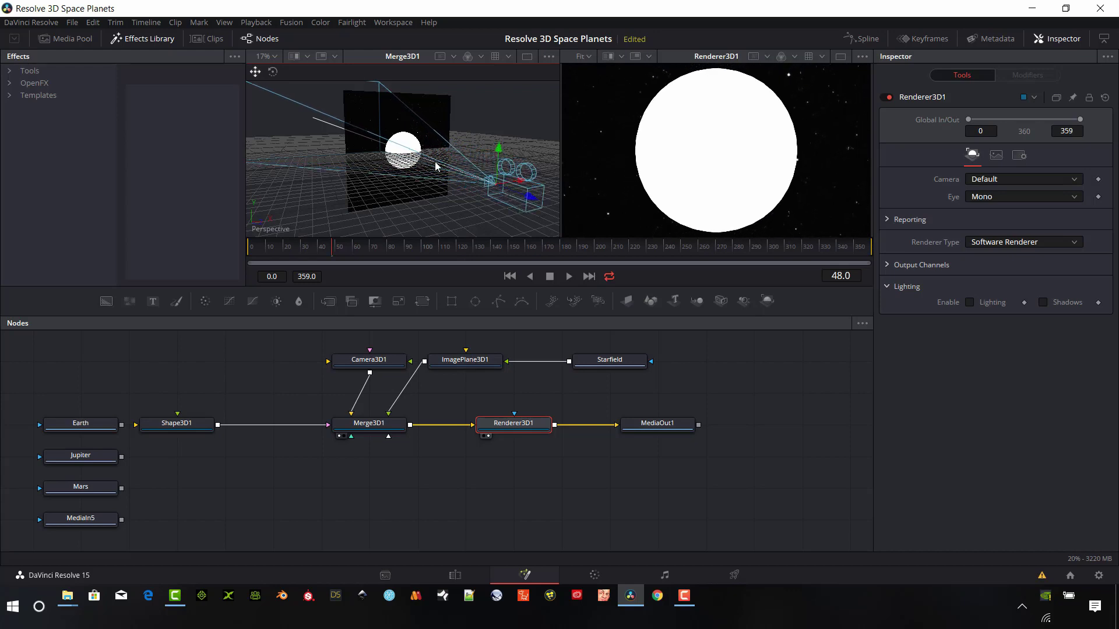
- Switch the viewer to the Left camera and move ImagePlane3D1 back to Z -1.26
right_click(412, 217)
mouse_move(441, 312)
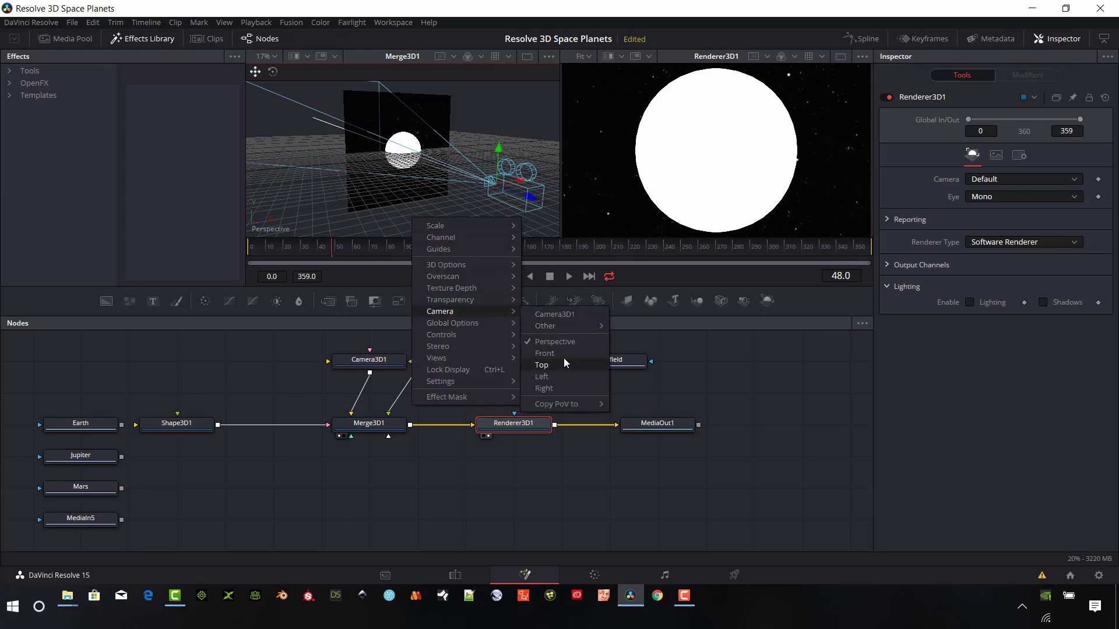
left_click(554, 376)
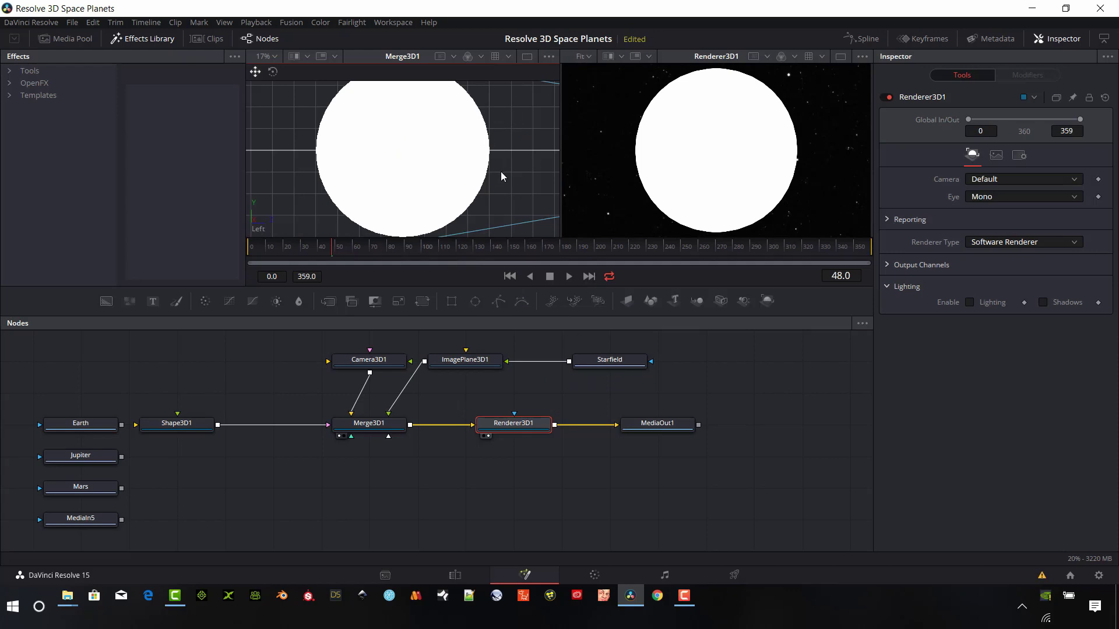
scroll(501, 172, "down", 2)
scroll(502, 171, "down", 2)
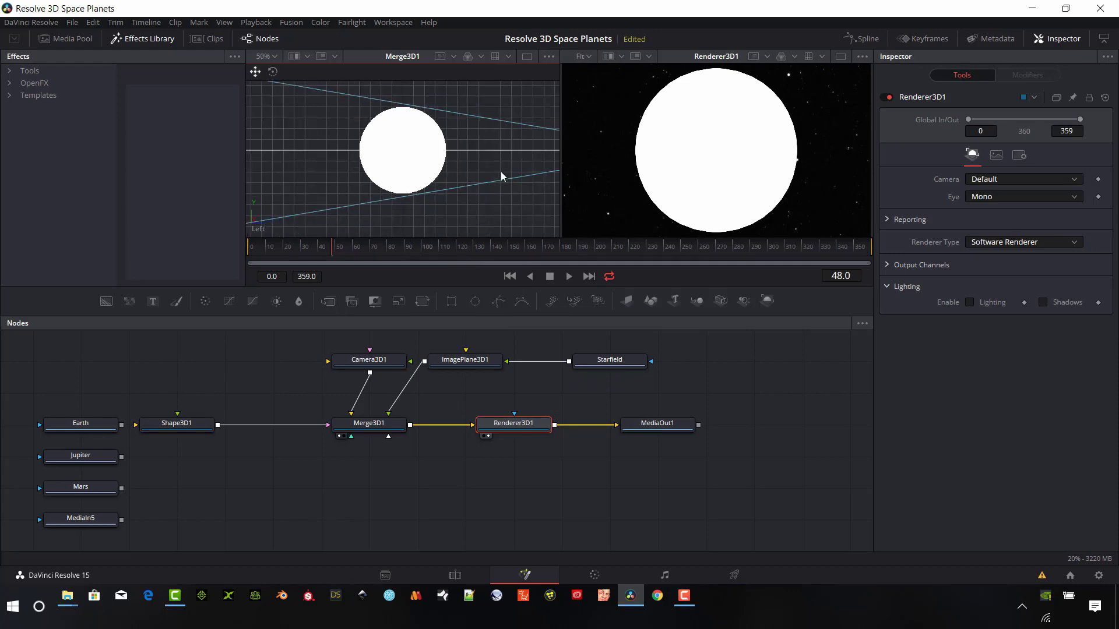
scroll(501, 172, "down", 2)
scroll(501, 171, "up", 2)
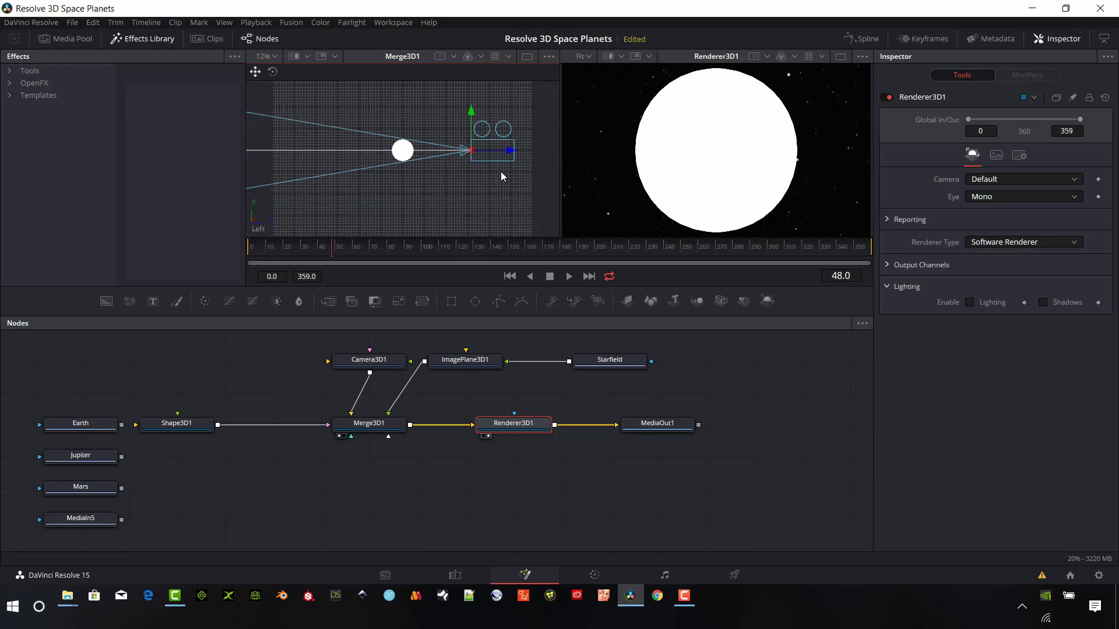
scroll(496, 169, "down", 2)
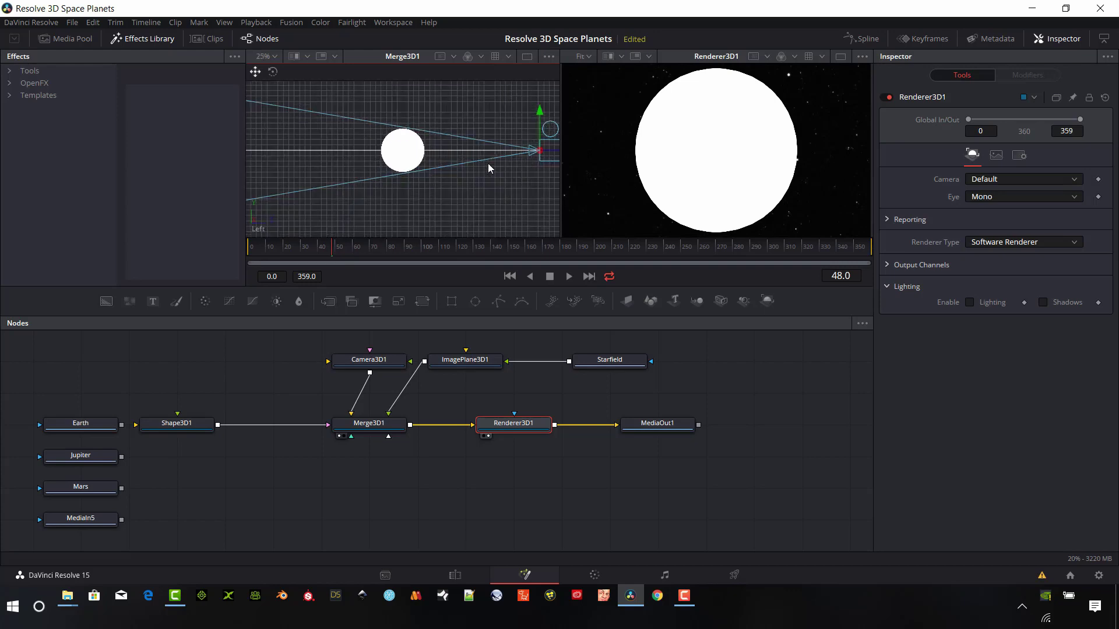
left_click(197, 429)
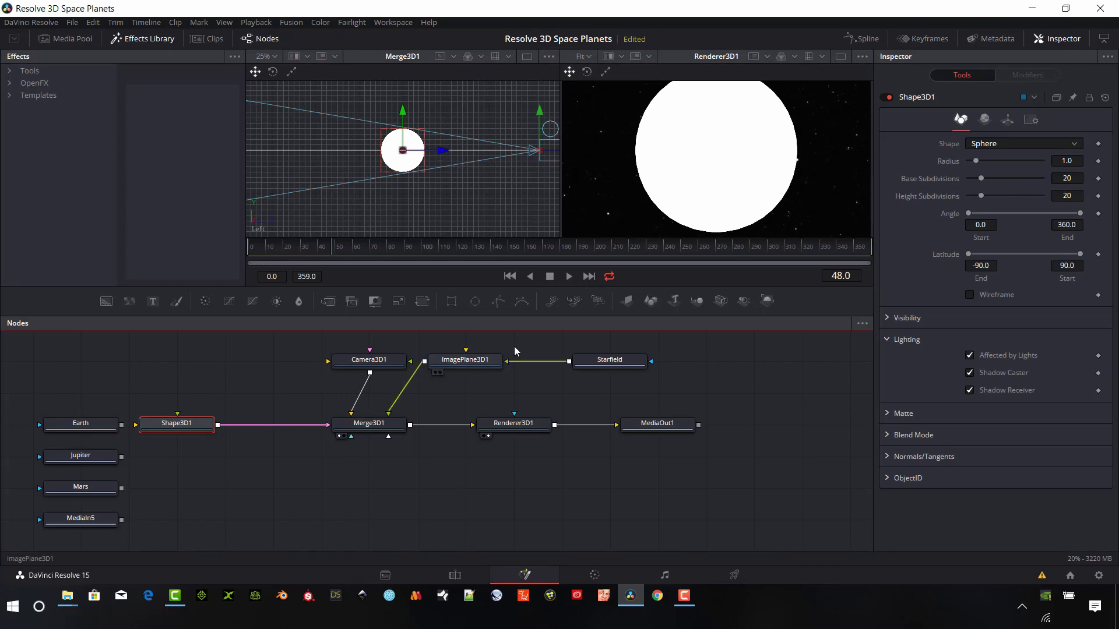
left_click(483, 359)
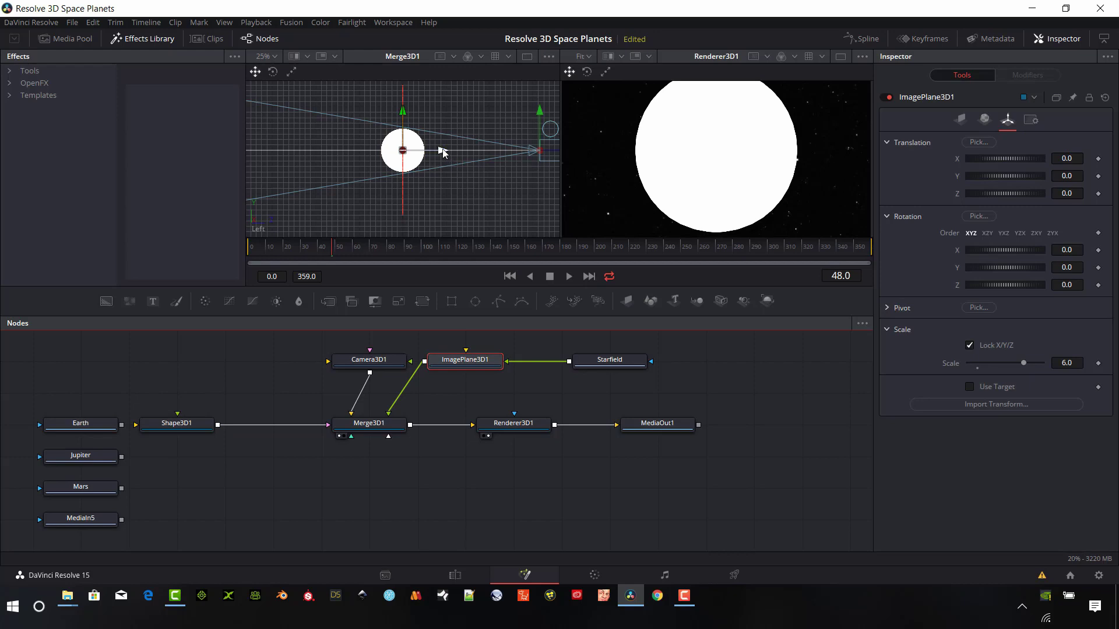
left_click_drag(443, 152, 470, 162)
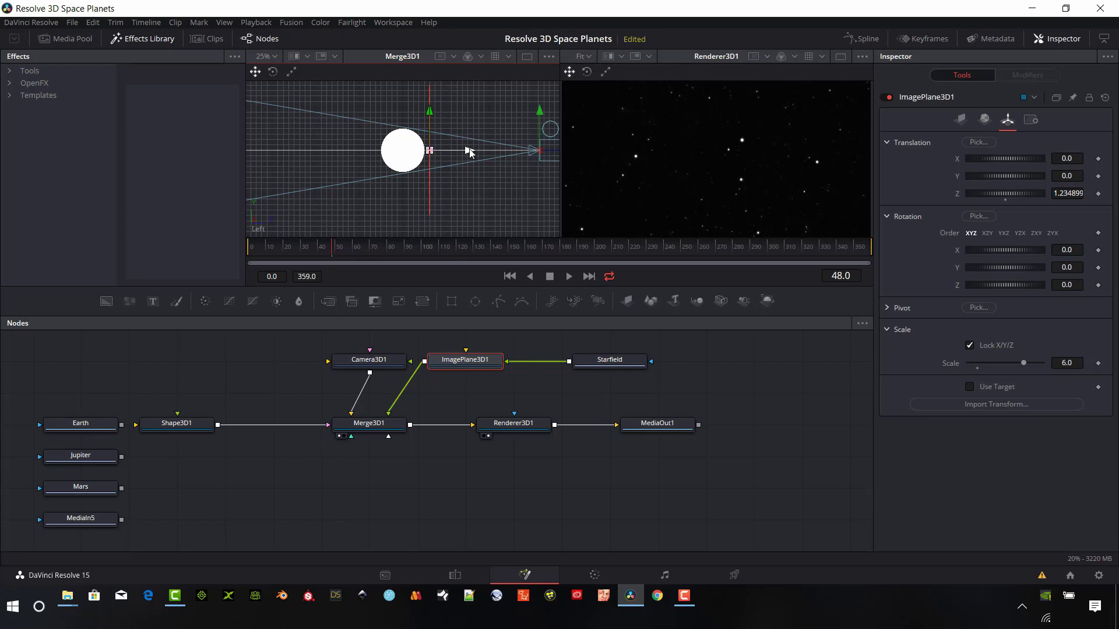
left_click_drag(473, 155, 417, 151)
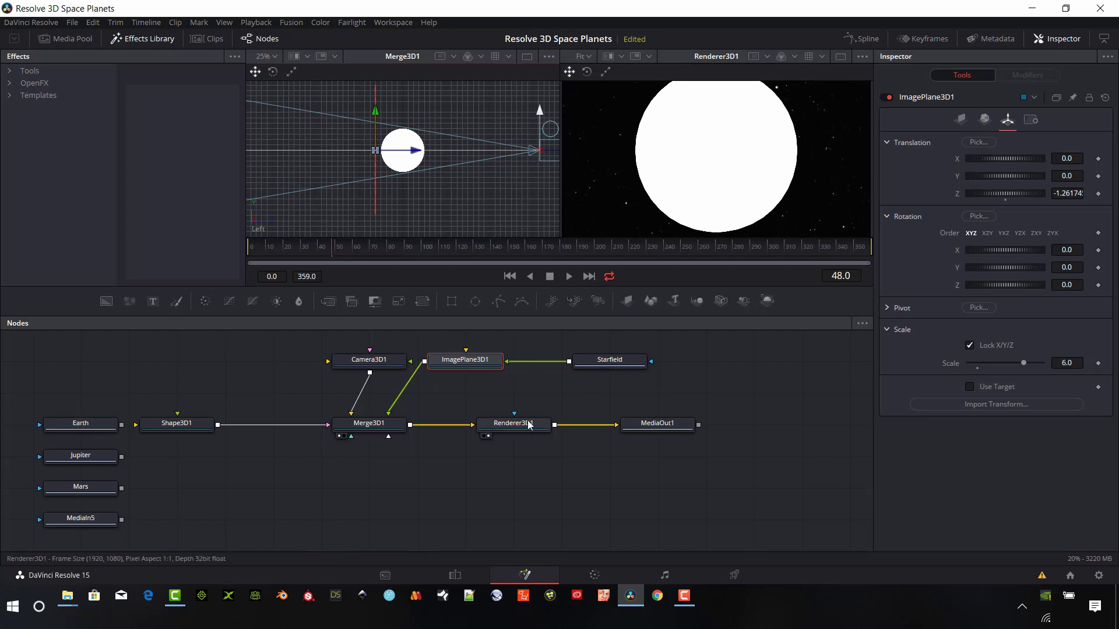
- Return the viewer to Perspective and drag Camera3D1 farther from the sphere
right_click(442, 207)
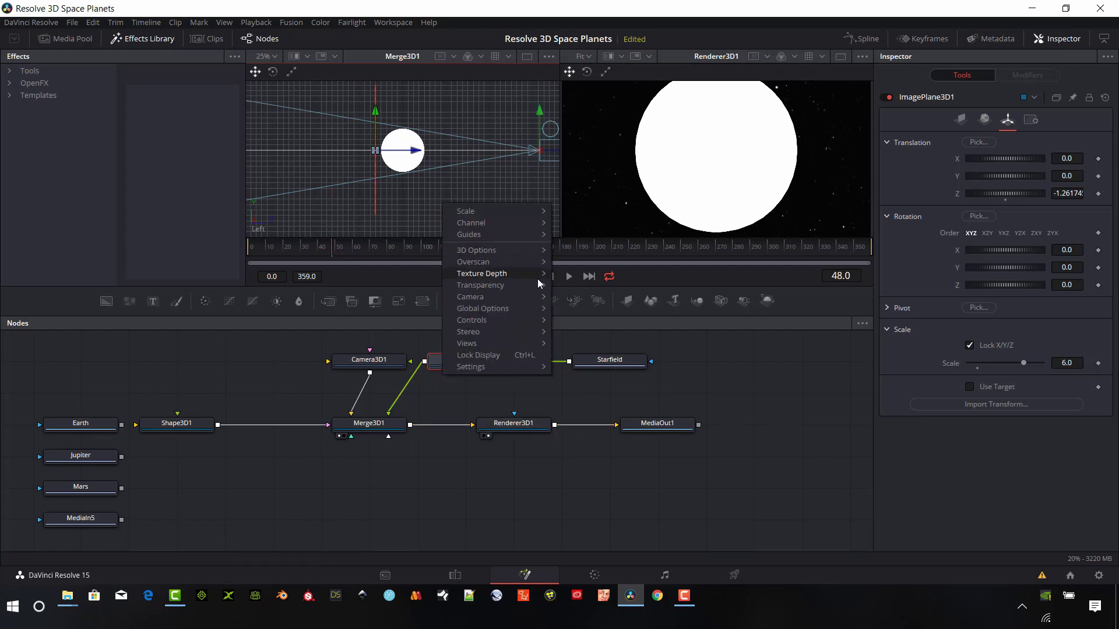
mouse_move(490, 297)
left_click(585, 327)
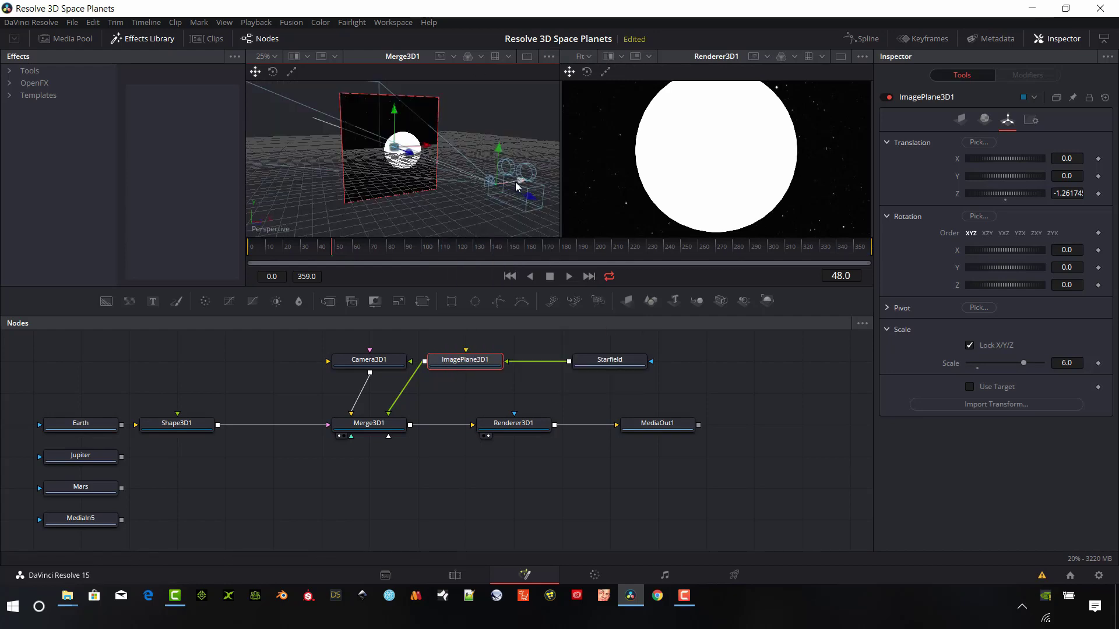
left_click_drag(534, 204, 599, 229)
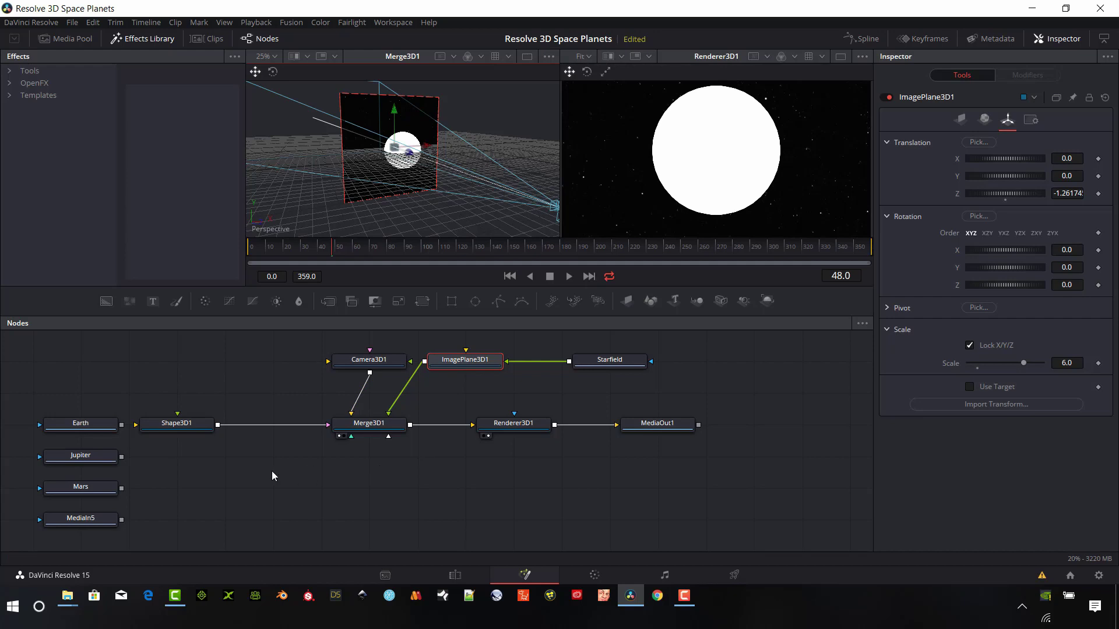
- Shift the Shape3D1 node right and link the Earth image into its material input
left_click_drag(188, 434, 237, 437)
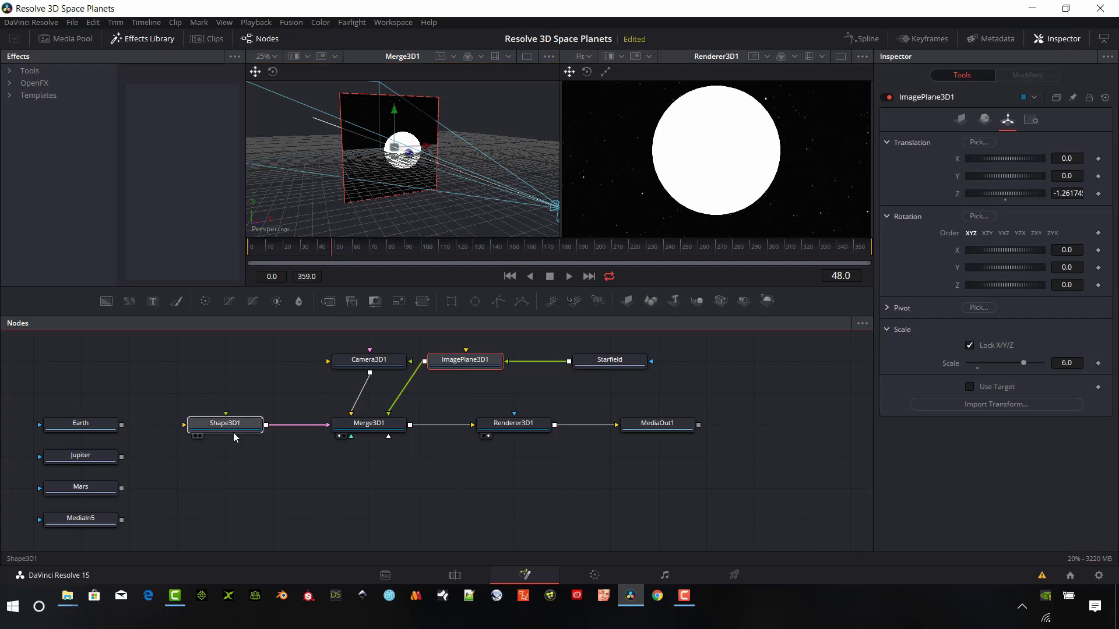
left_click_drag(122, 424, 224, 425)
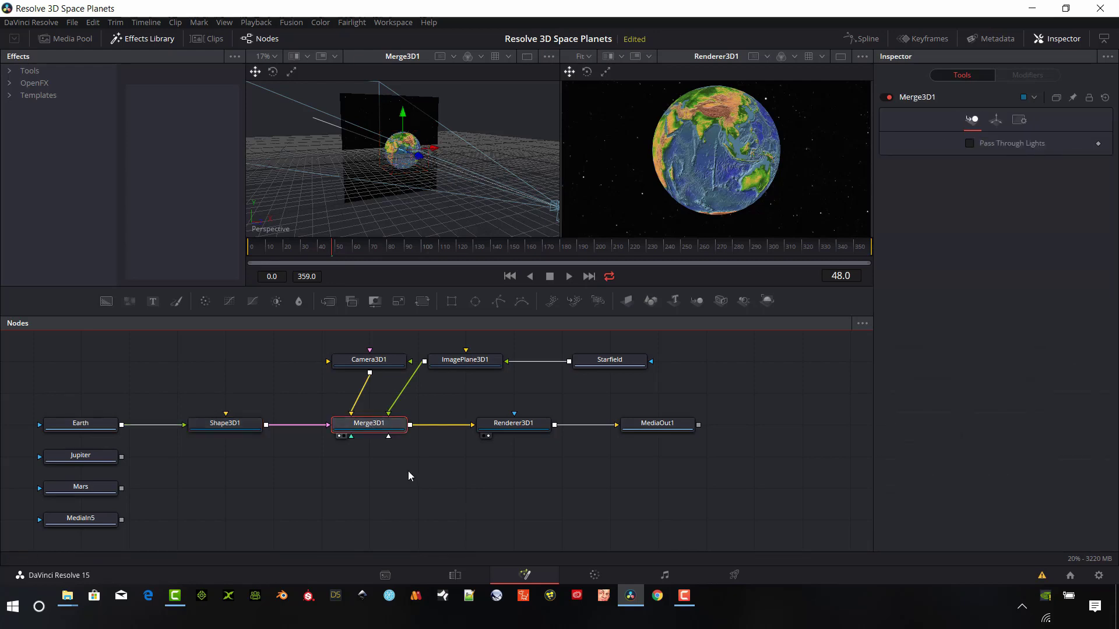
- Add SpotLight1 to Merge3D1 and enable Lighting and Shadows in Renderer3D1
key("shift+space")
type("Spot Light")
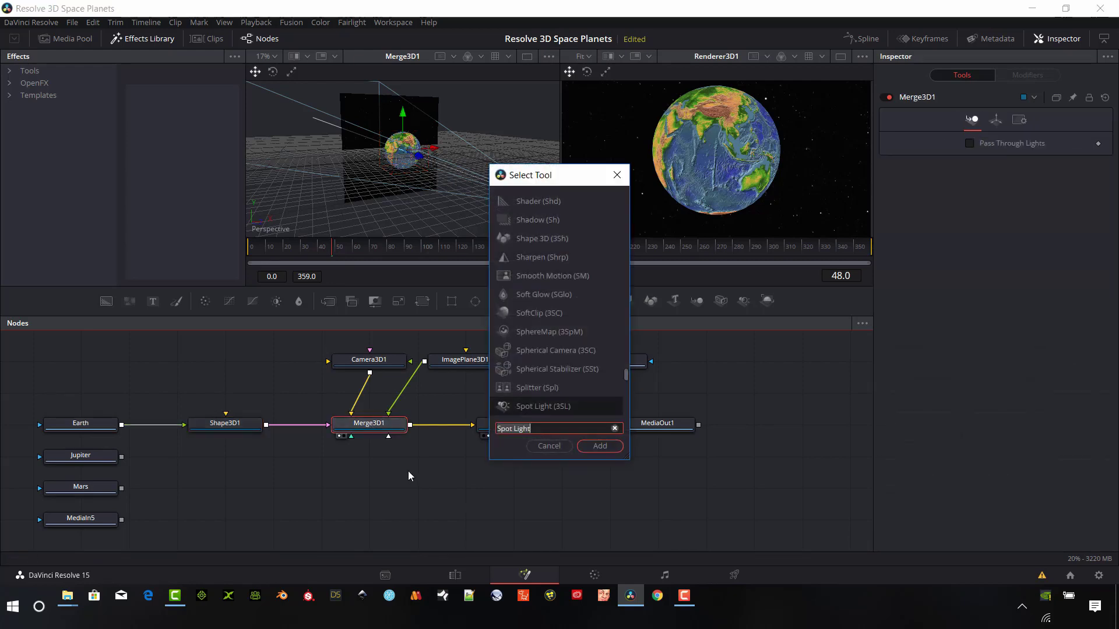
type("light")
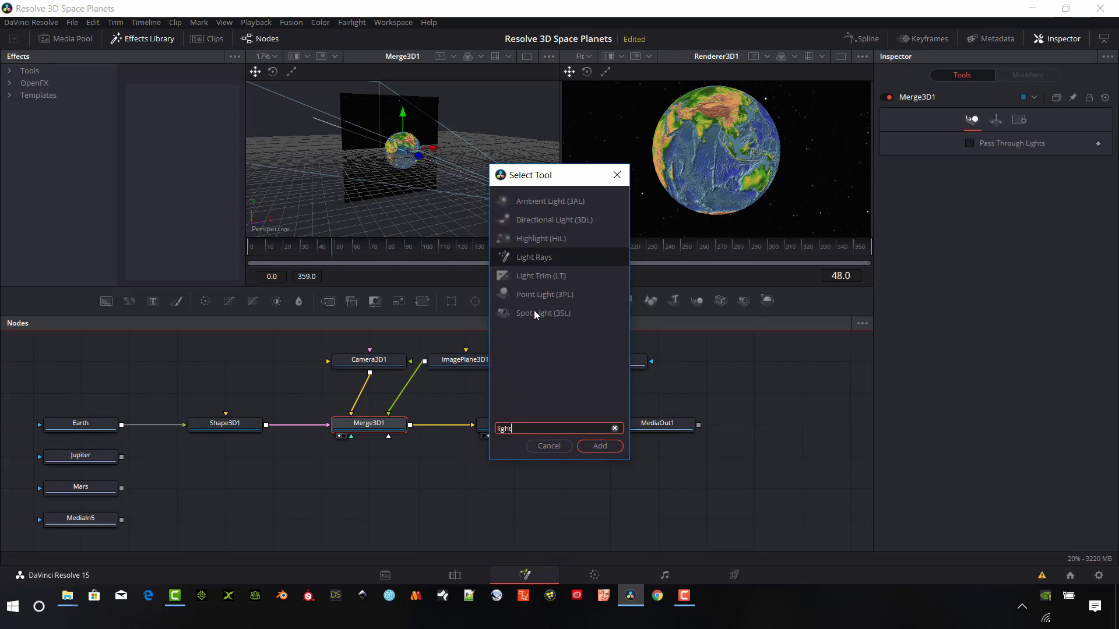
left_click(535, 312)
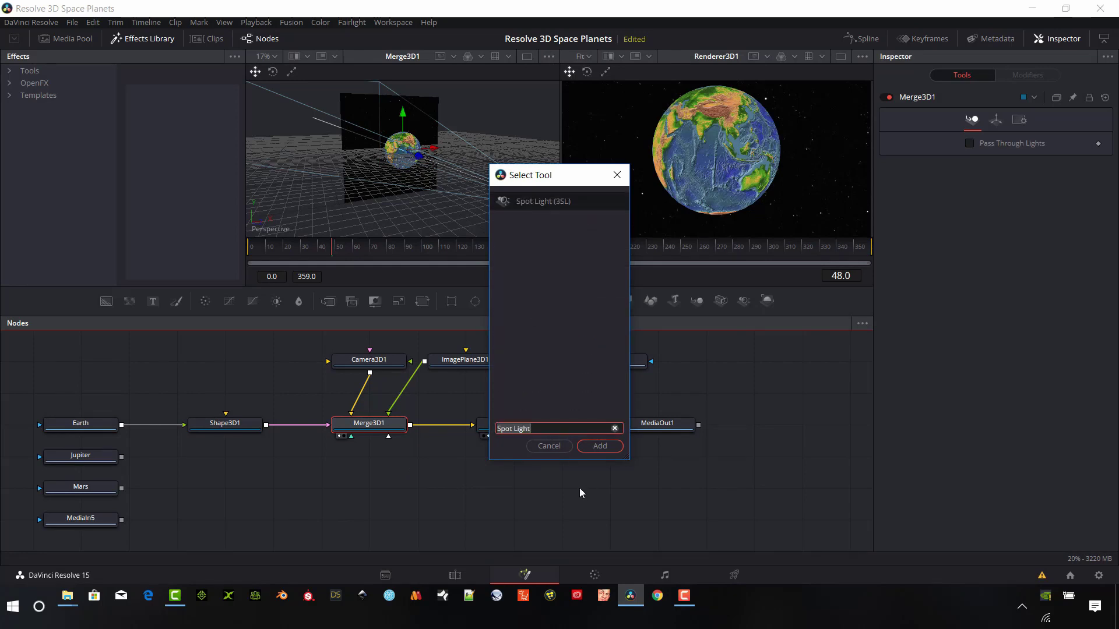
left_click(598, 448)
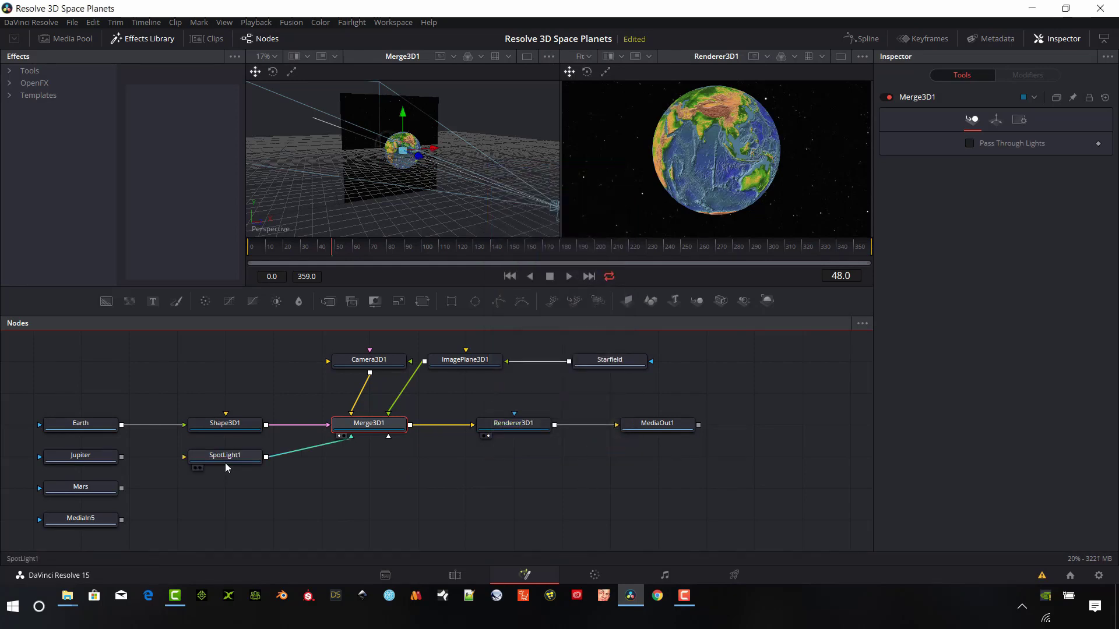
left_click_drag(226, 468, 273, 470)
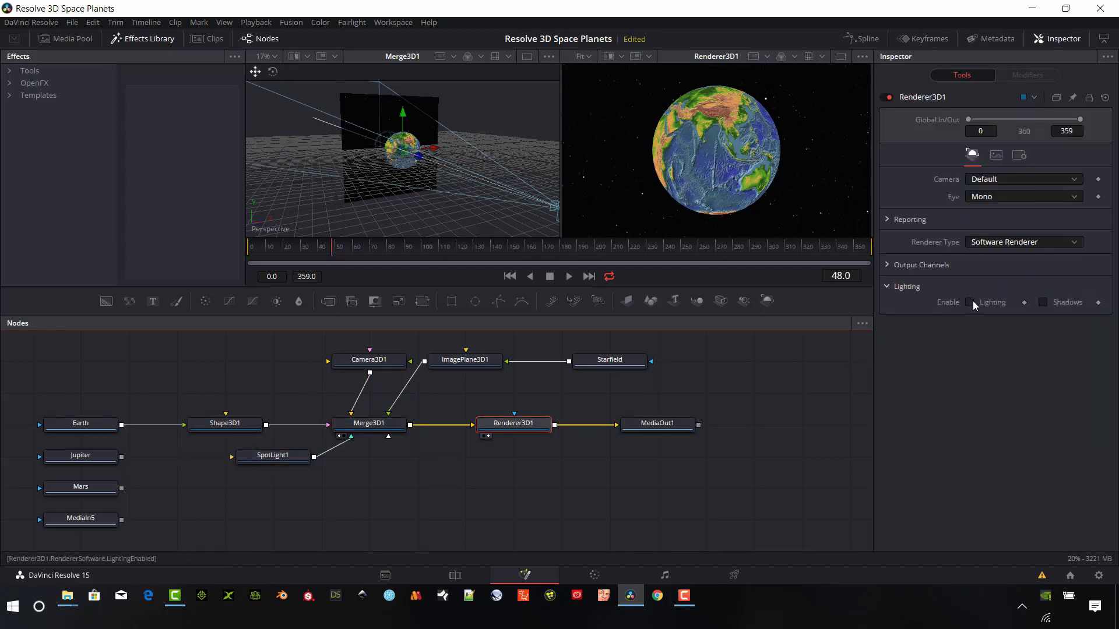
left_click(969, 302)
left_click(1044, 302)
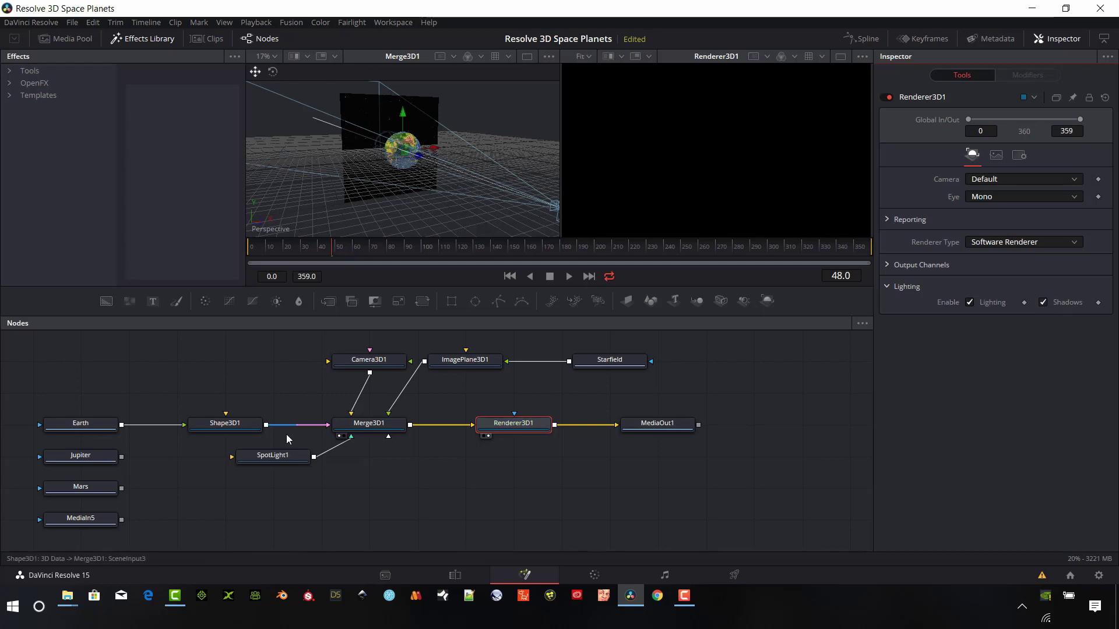
- Move and rotate the spotlight in the viewer so it lights Earth from the side
left_click(281, 456)
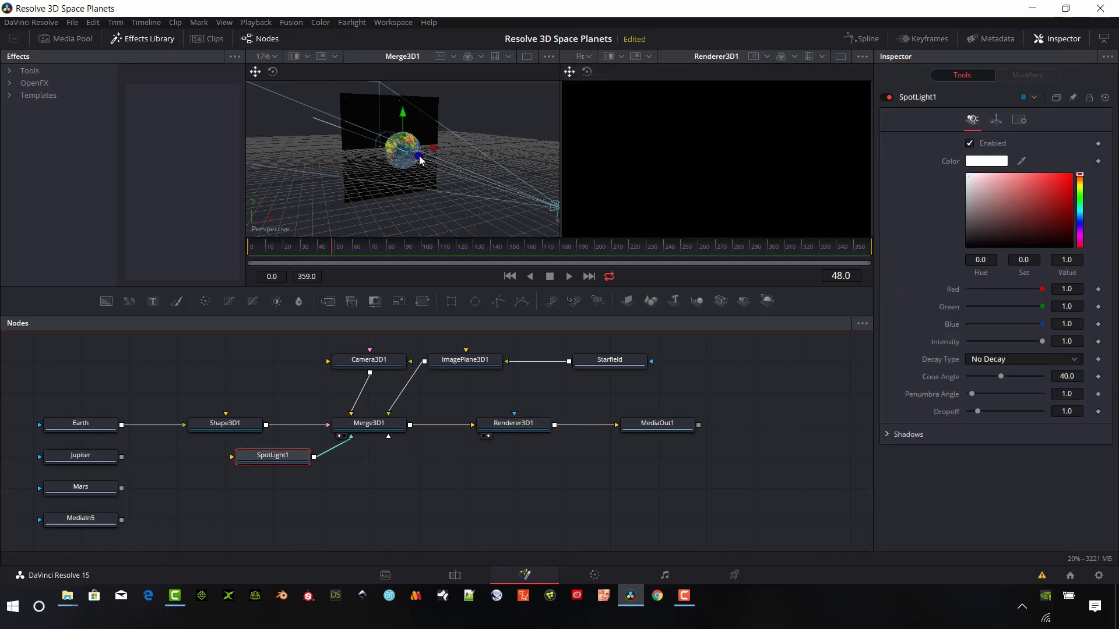
left_click(428, 163)
left_click_drag(428, 163, 453, 170)
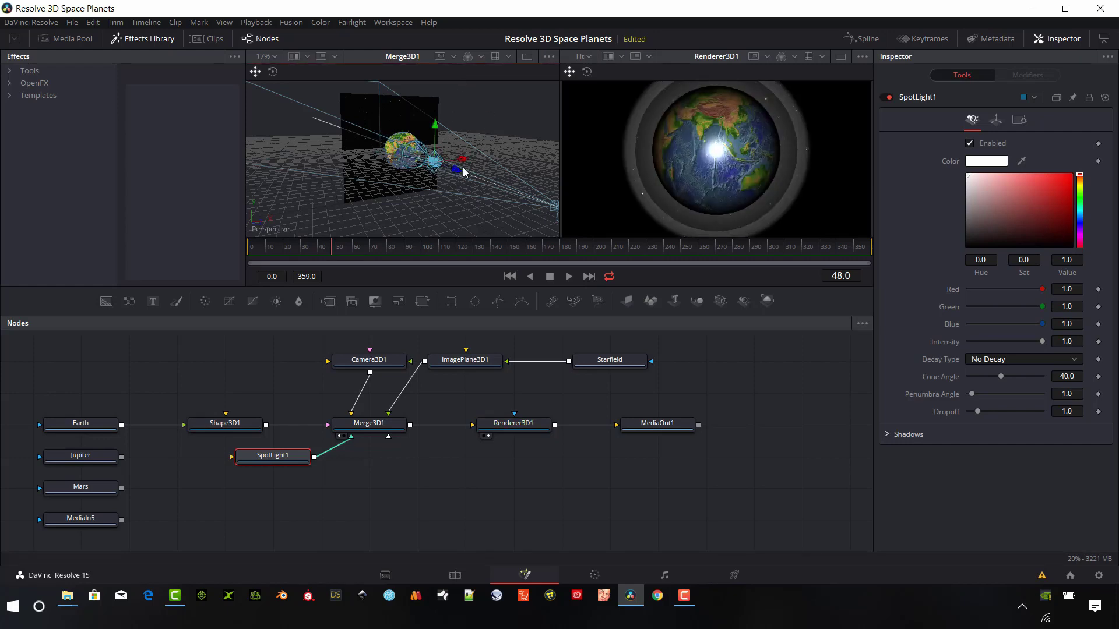
left_click_drag(464, 164, 444, 164)
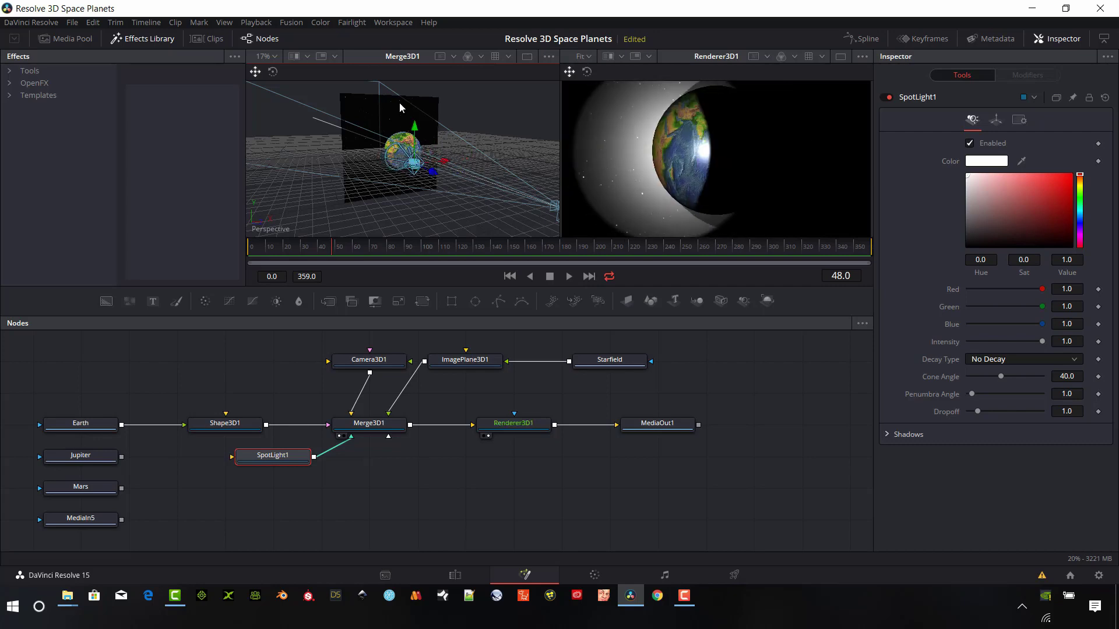
left_click(273, 72)
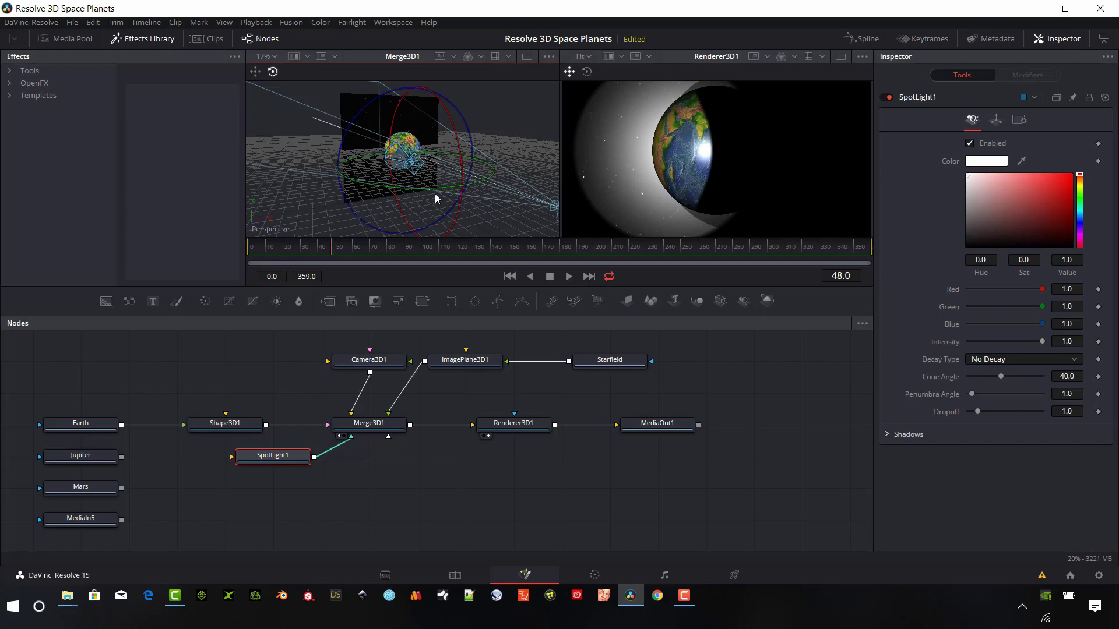
left_click_drag(430, 188, 412, 189)
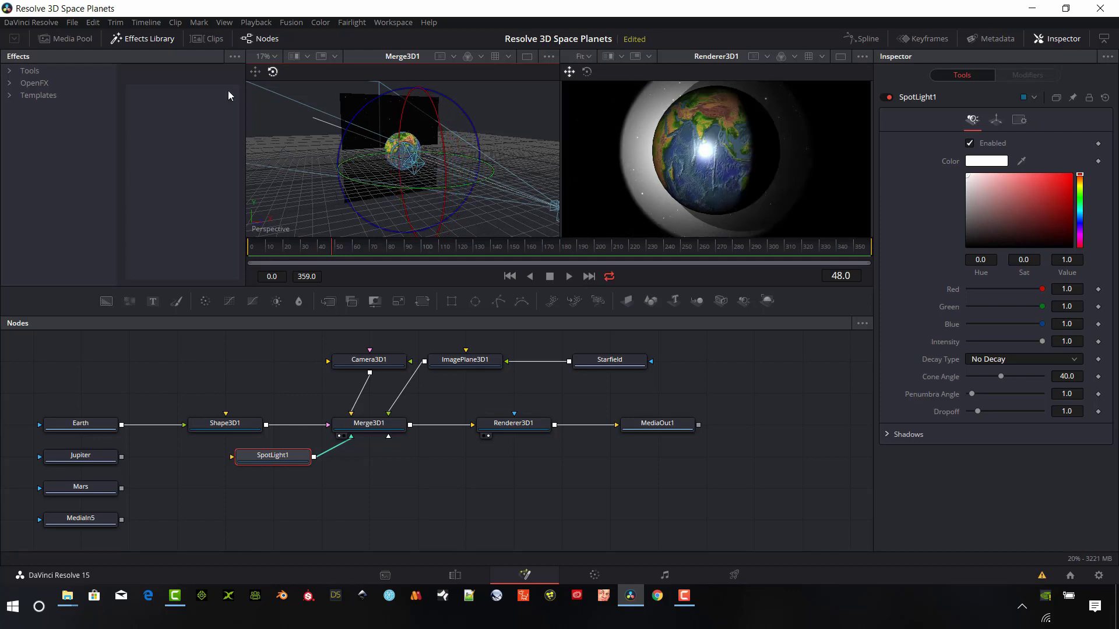
left_click(255, 72)
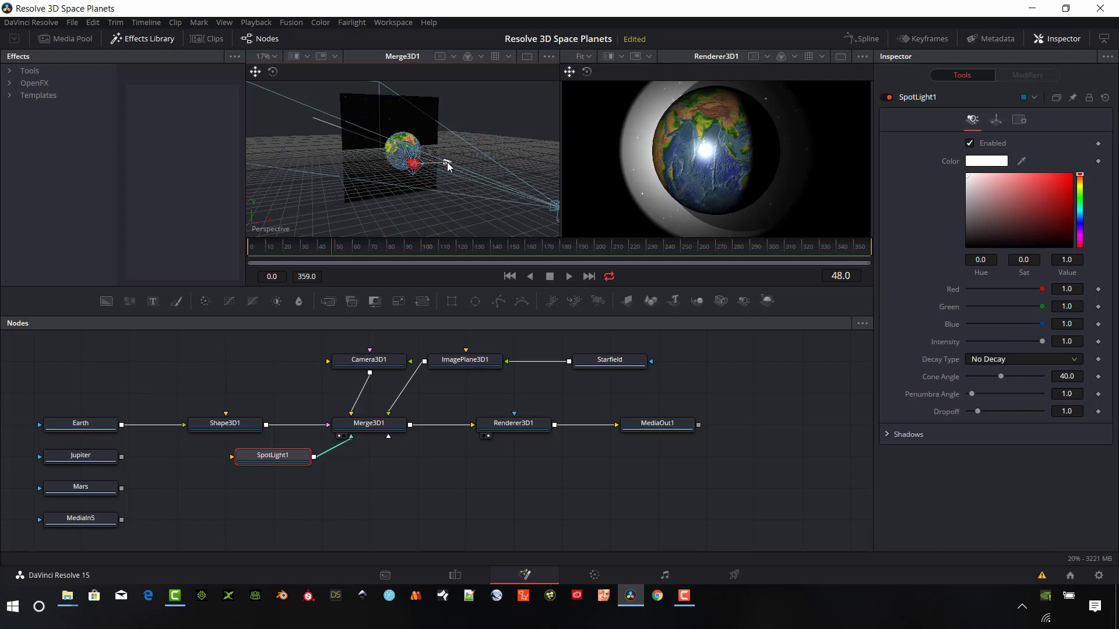
left_click_drag(450, 168, 410, 172)
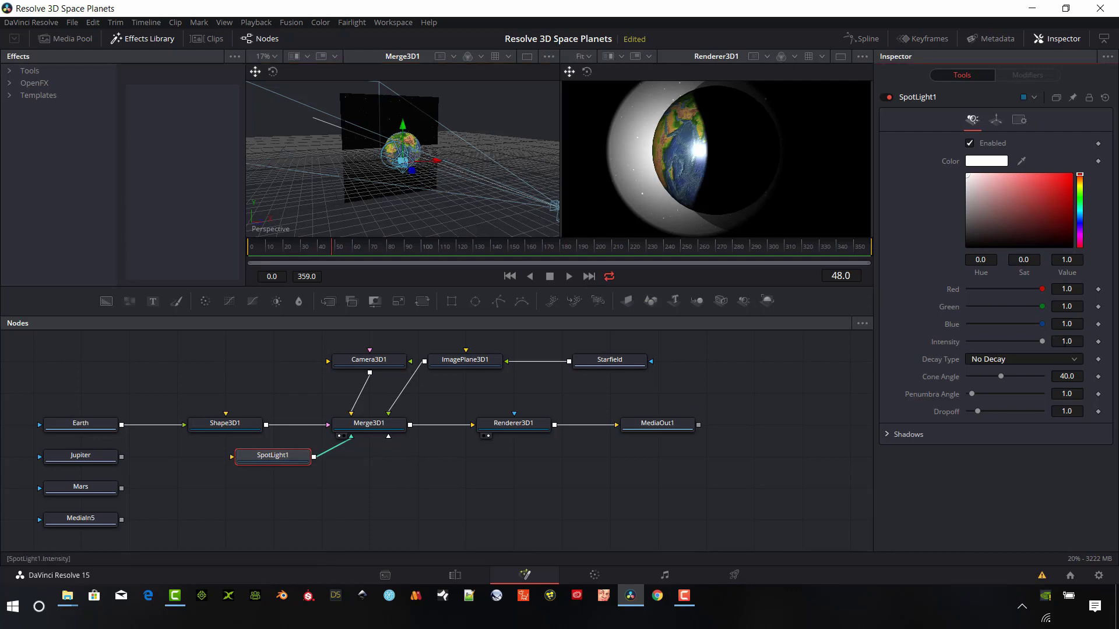
- Set SpotLight1's intensity to 75 and its falloff to quadratic
left_click(1066, 341)
type("75")
key("Tab")
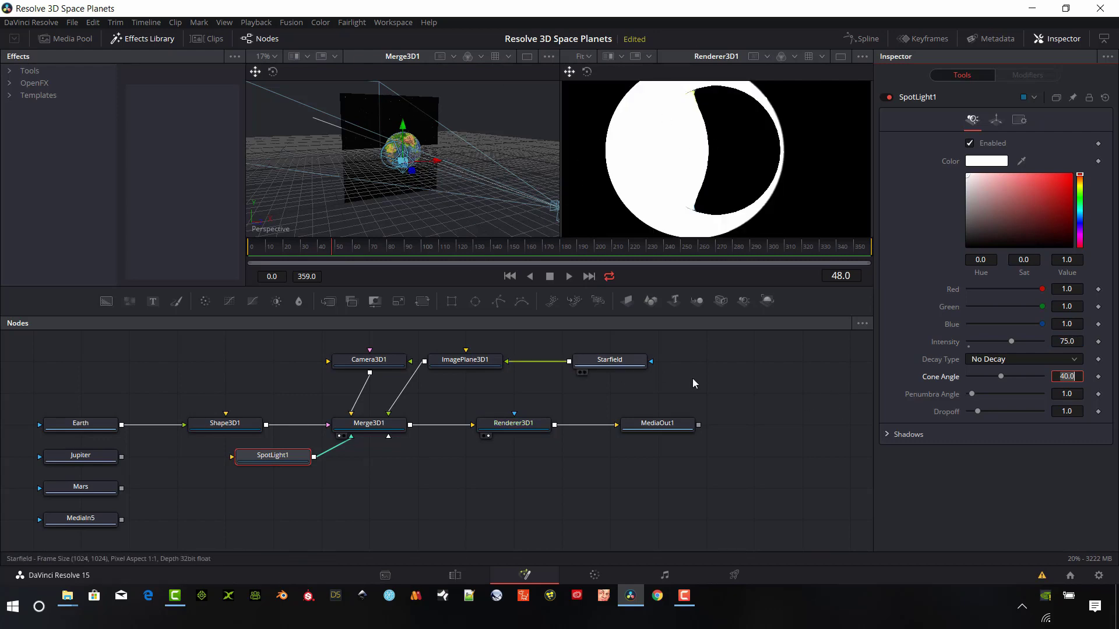
left_click(1081, 363)
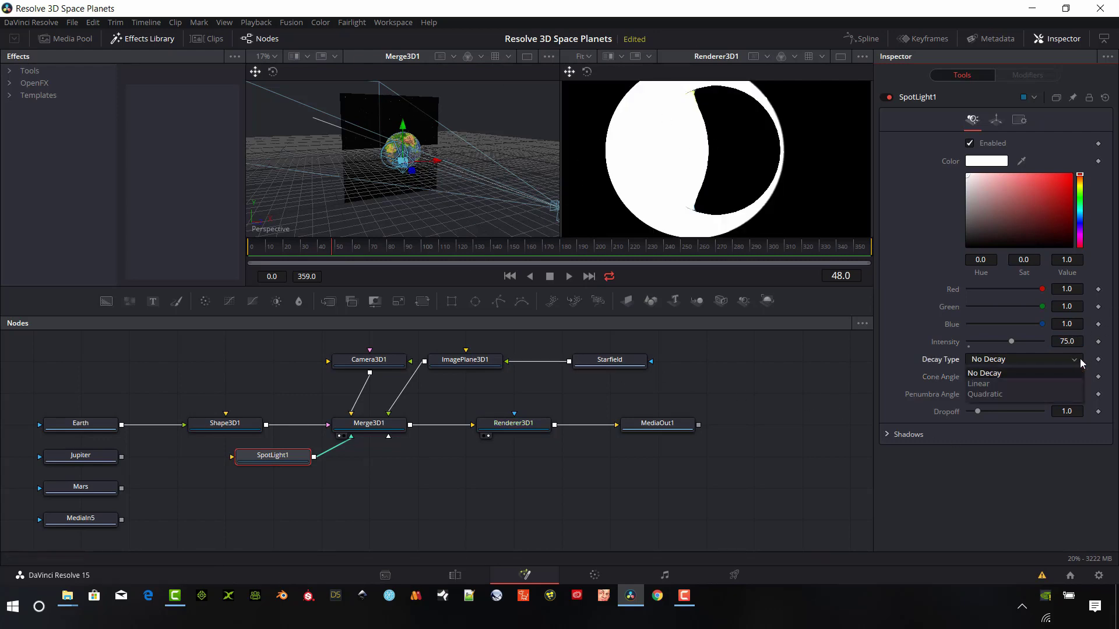
left_click(1005, 395)
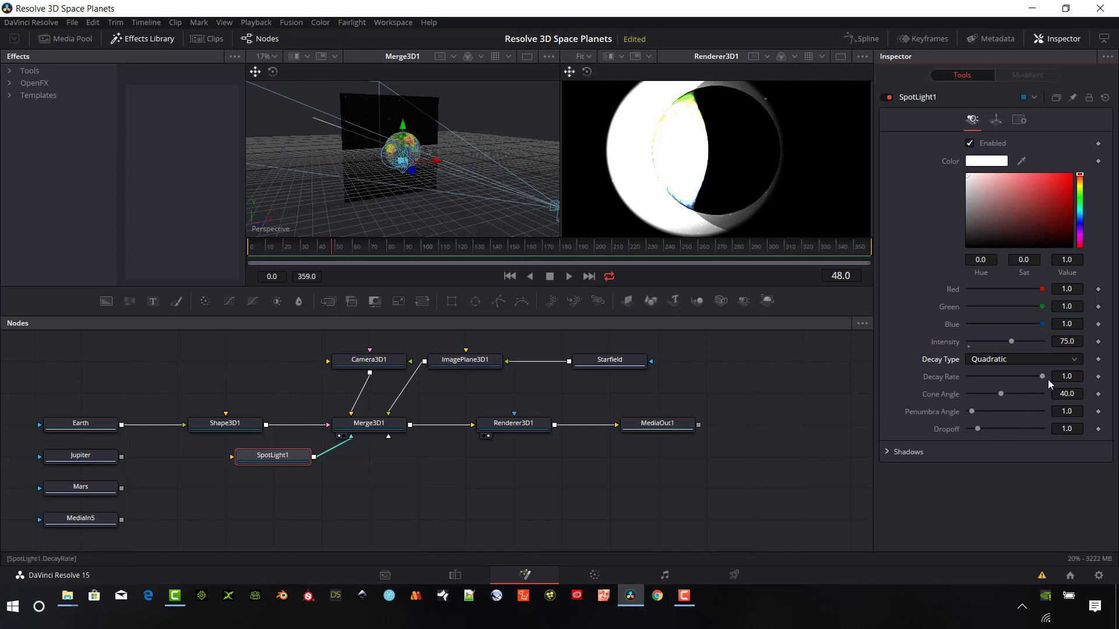
- Enter decay rate 9 and penumbra angle 10 in SpotLight1's Inspector
left_click(1069, 374)
type("9")
key("Tab")
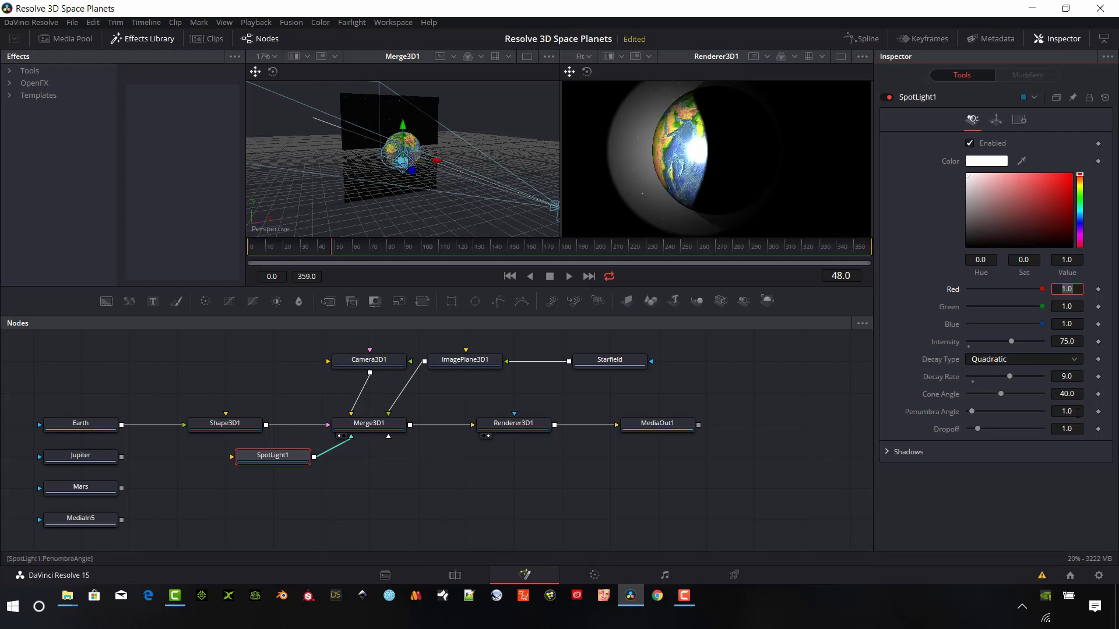
left_click(1078, 412)
type("10")
key("Tab")
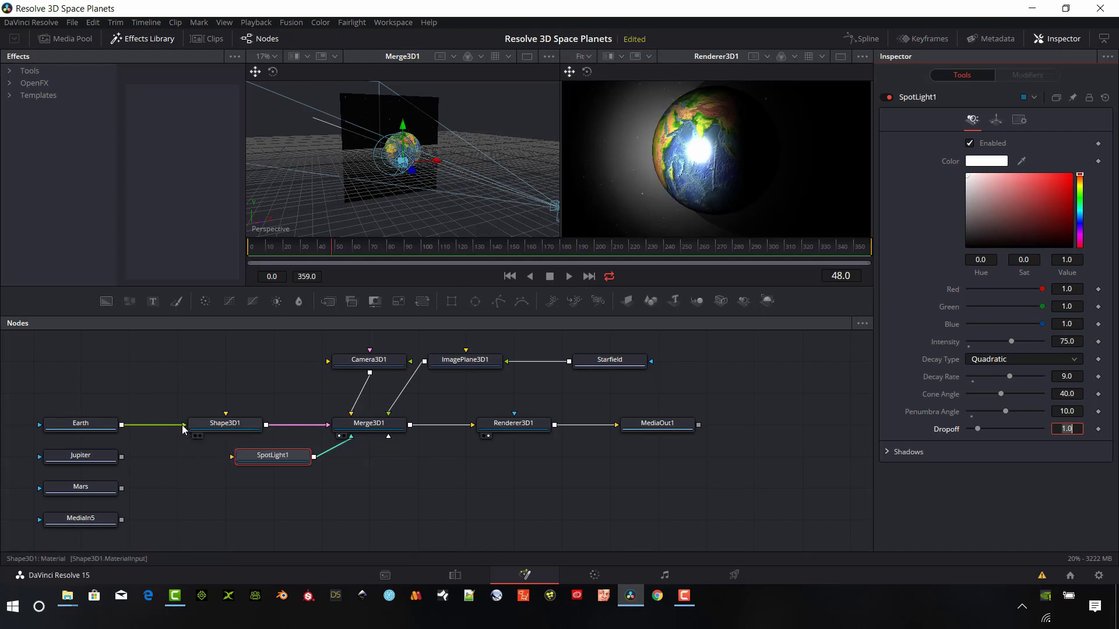
- Unlink Earth from Shape3D1 and add a Blinn material node via Add Tool
left_click_drag(184, 430, 142, 342)
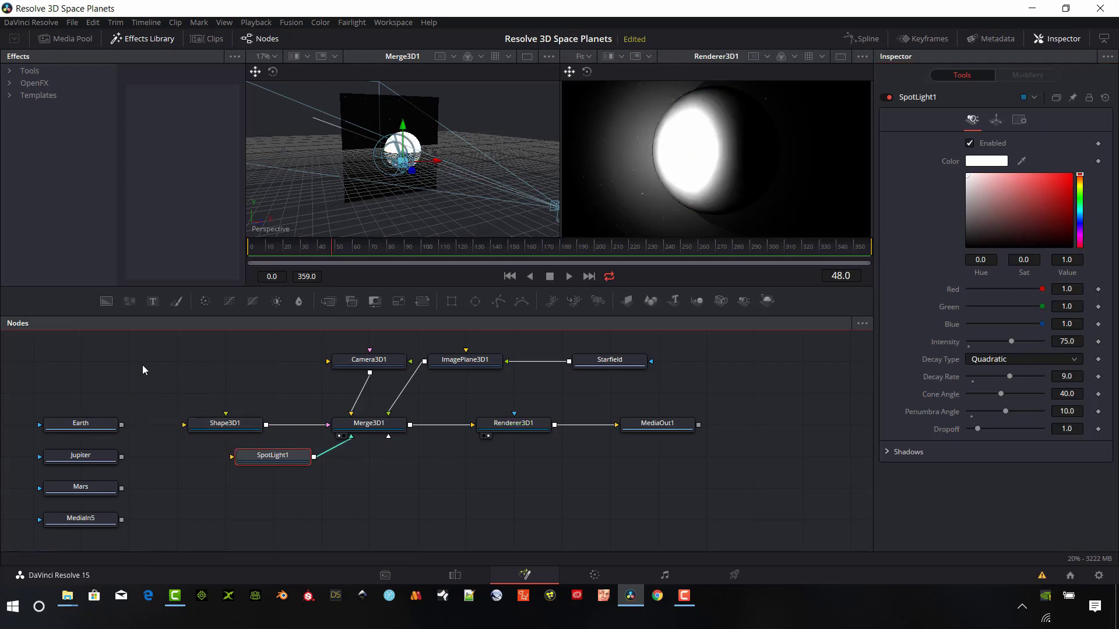
right_click(229, 519)
mouse_move(257, 318)
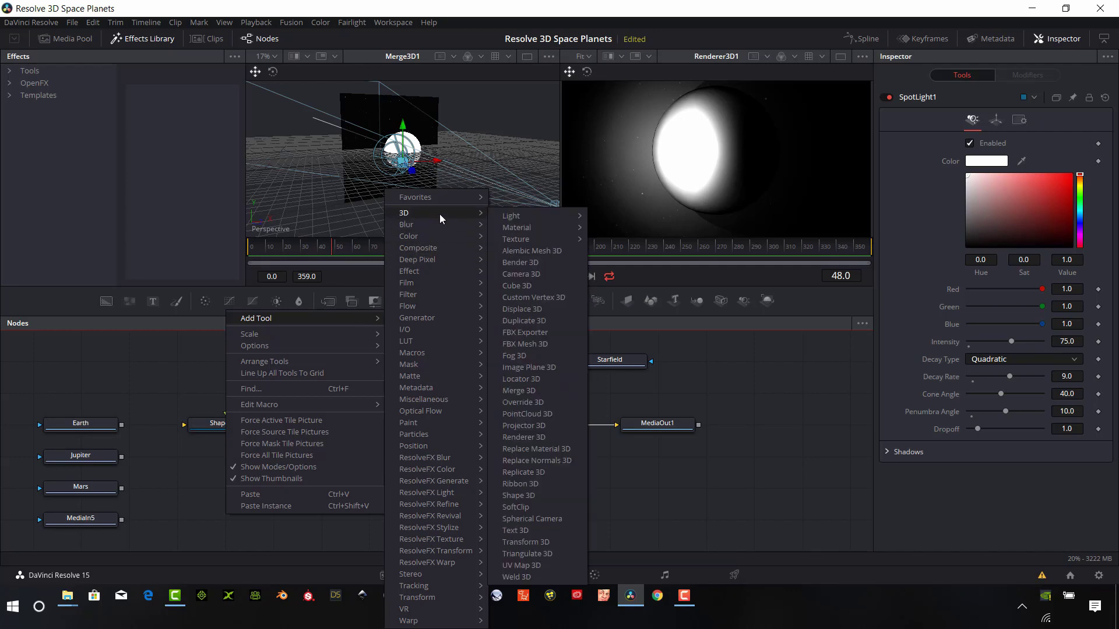
mouse_move(437, 212)
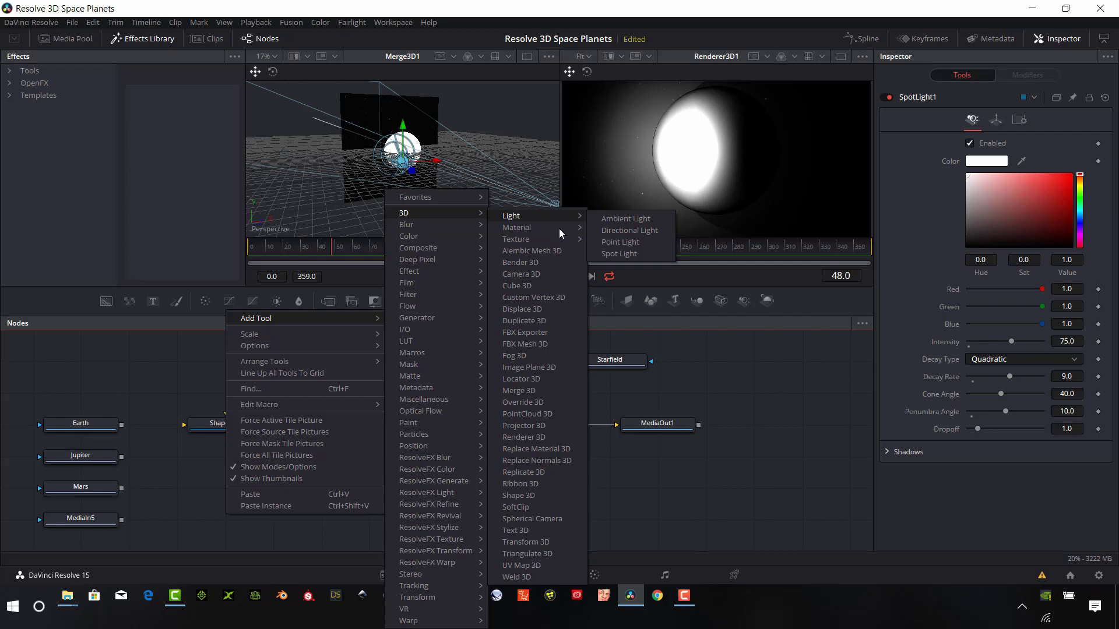
mouse_move(517, 228)
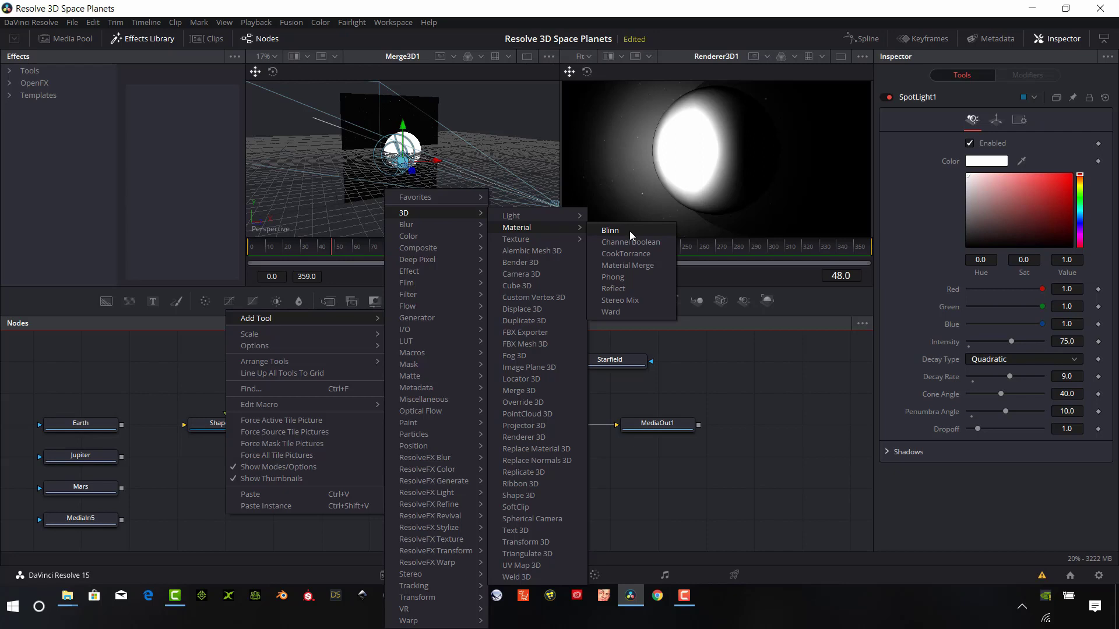
left_click(630, 231)
- Add a CookTorrance material node through the tool search
right_click(172, 479)
mouse_move(202, 278)
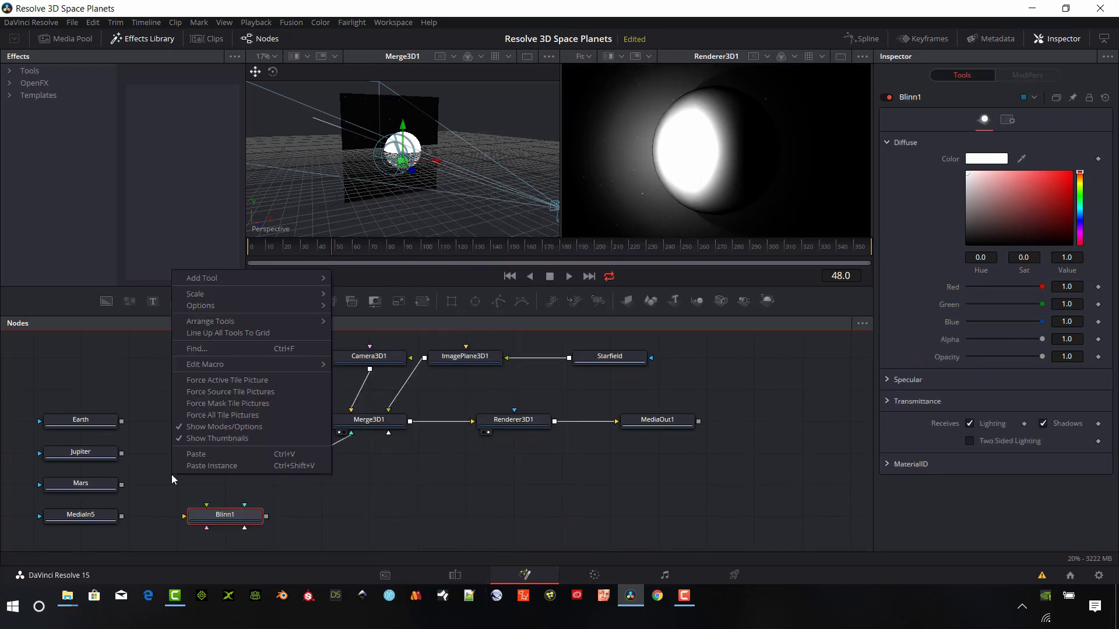
left_click(503, 511)
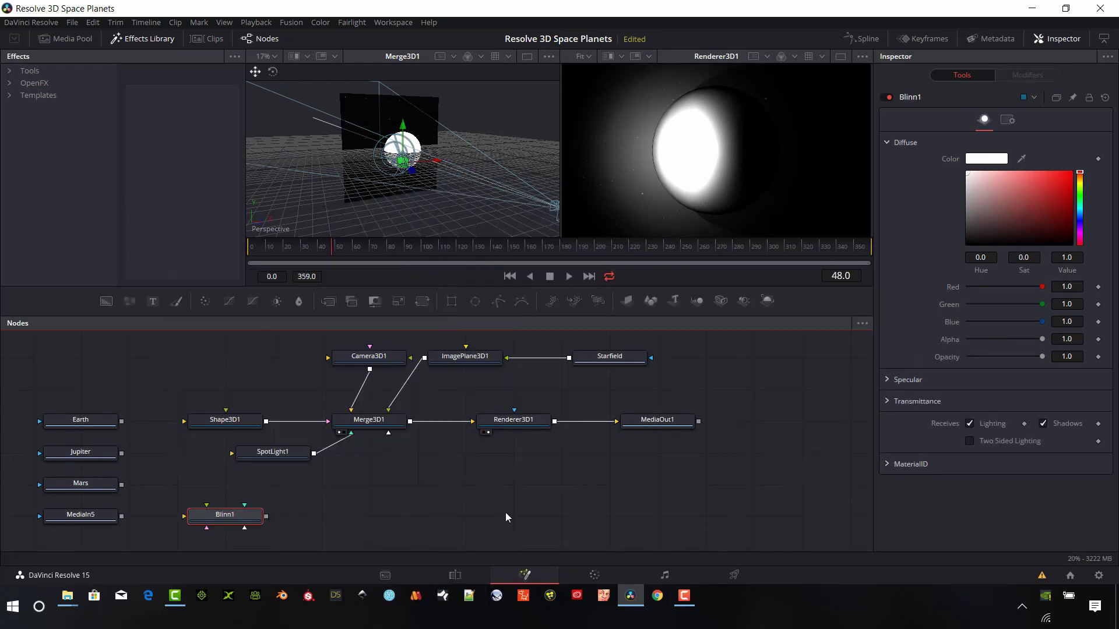
key("shift+space")
type("Spot Lightcook")
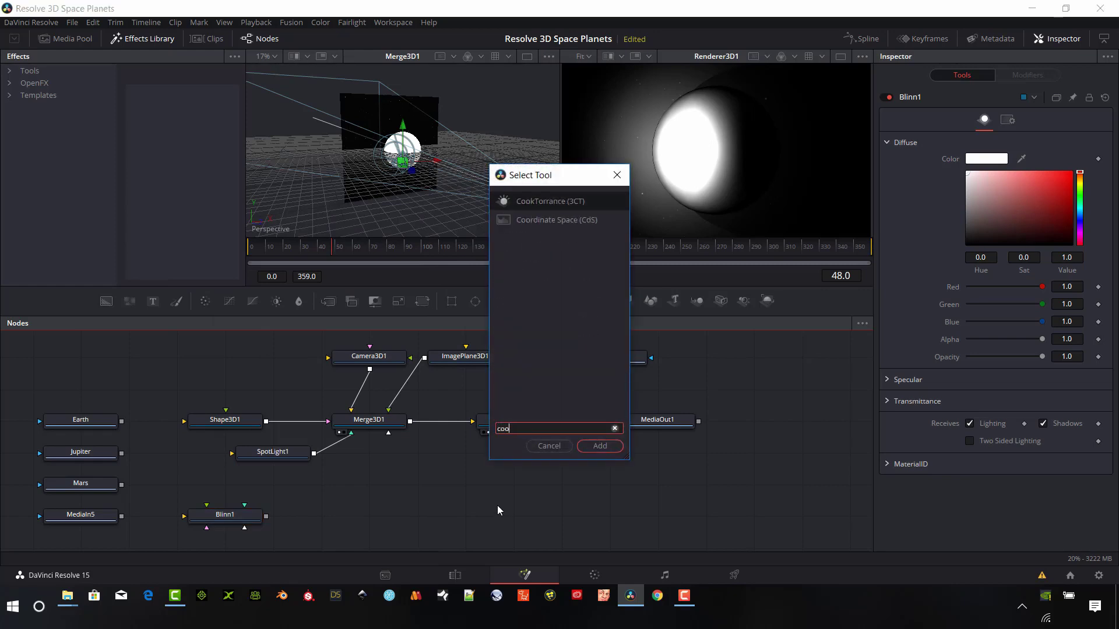
left_click(608, 447)
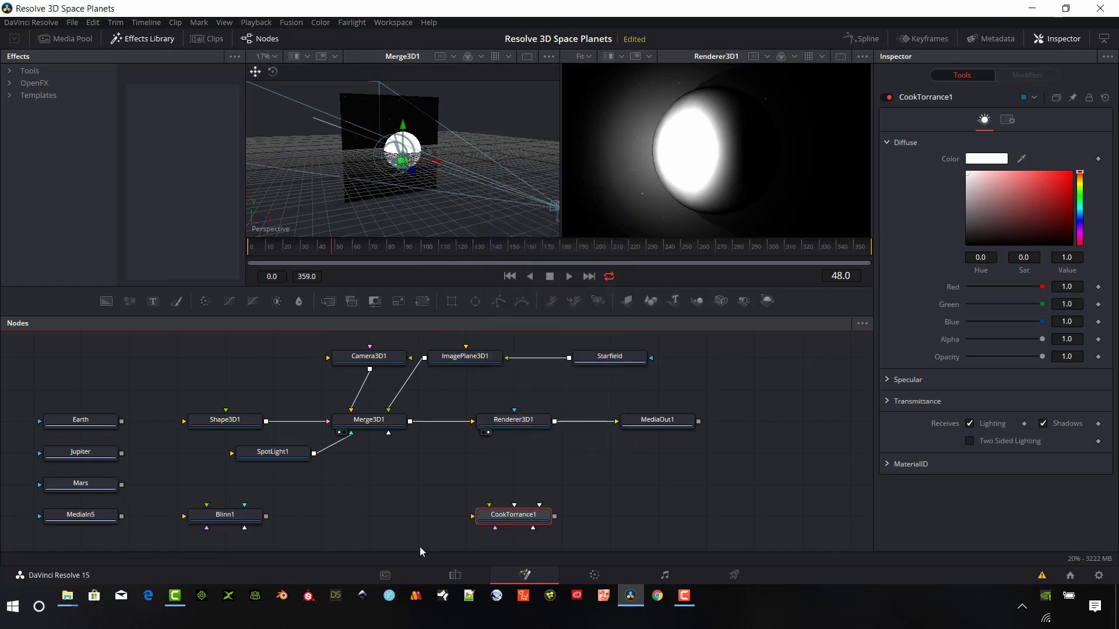
- Arrange CookTorrance1 and Blinn1, then route Earth through Blinn1 into the sphere
left_click_drag(206, 367, 208, 400)
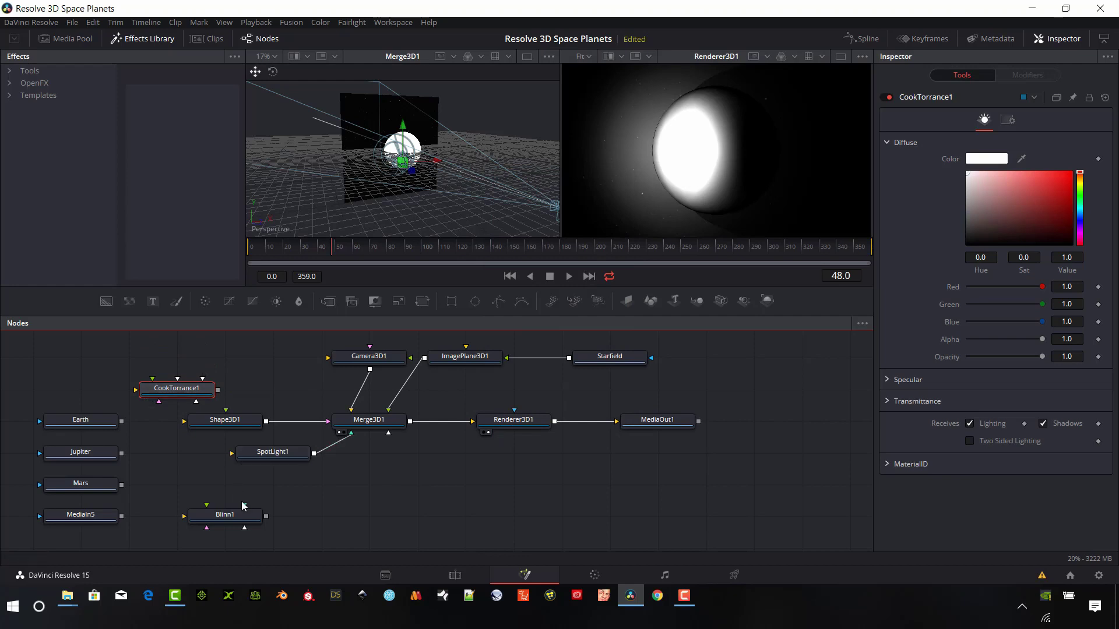
mouse_move(249, 518)
left_mouse_down()
mouse_move(200, 486)
mouse_move(200, 468)
left_mouse_up()
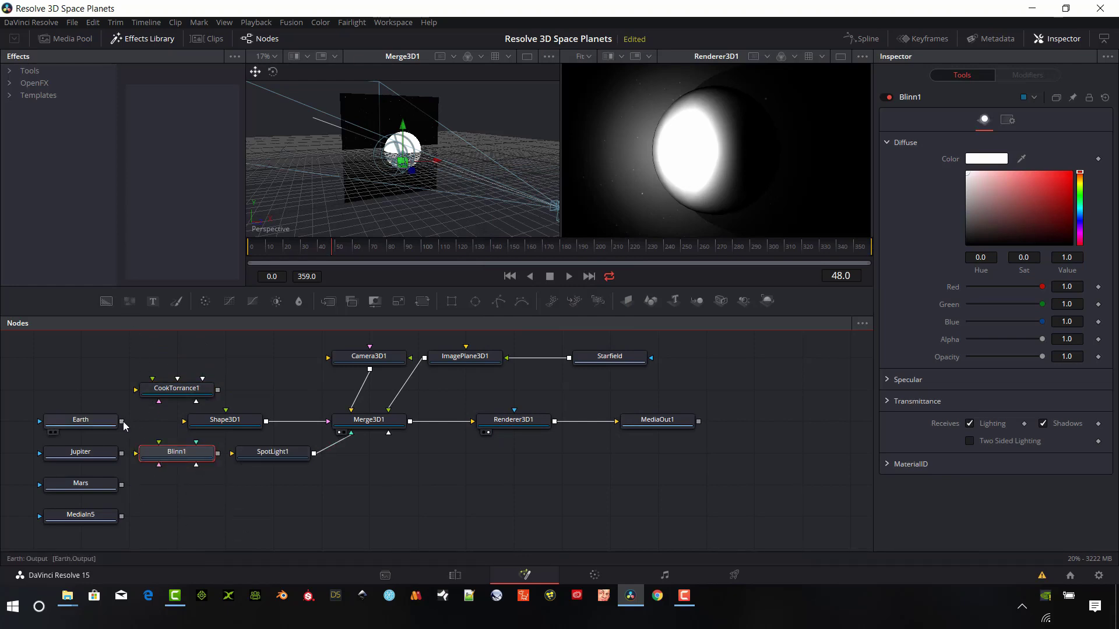
left_click_drag(122, 421, 196, 422)
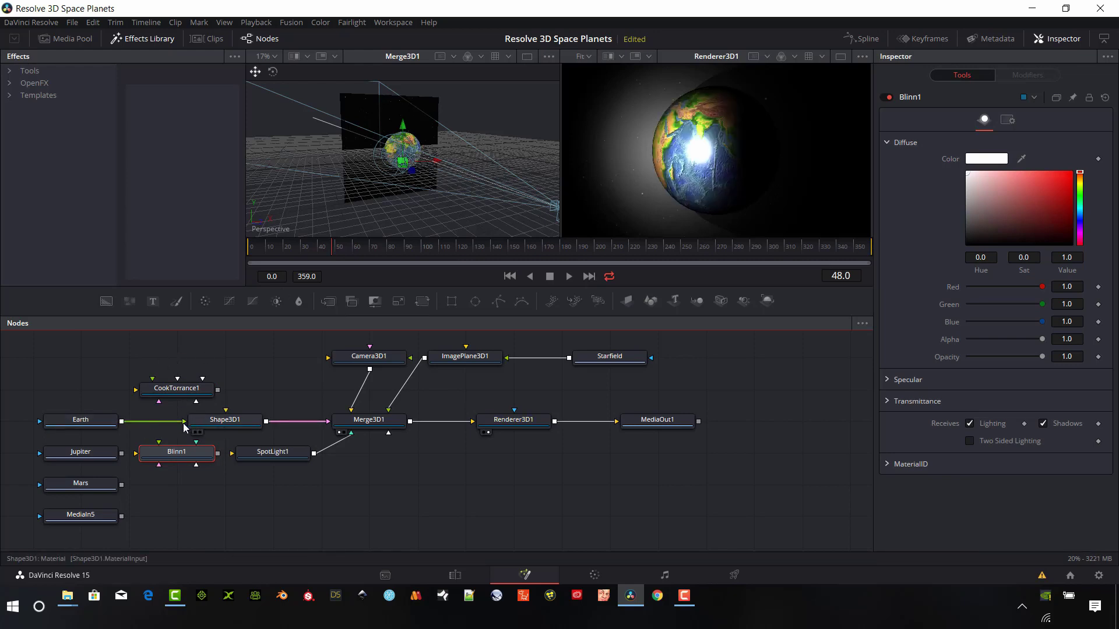
left_click_drag(195, 422, 137, 455)
left_click_drag(218, 454, 228, 435)
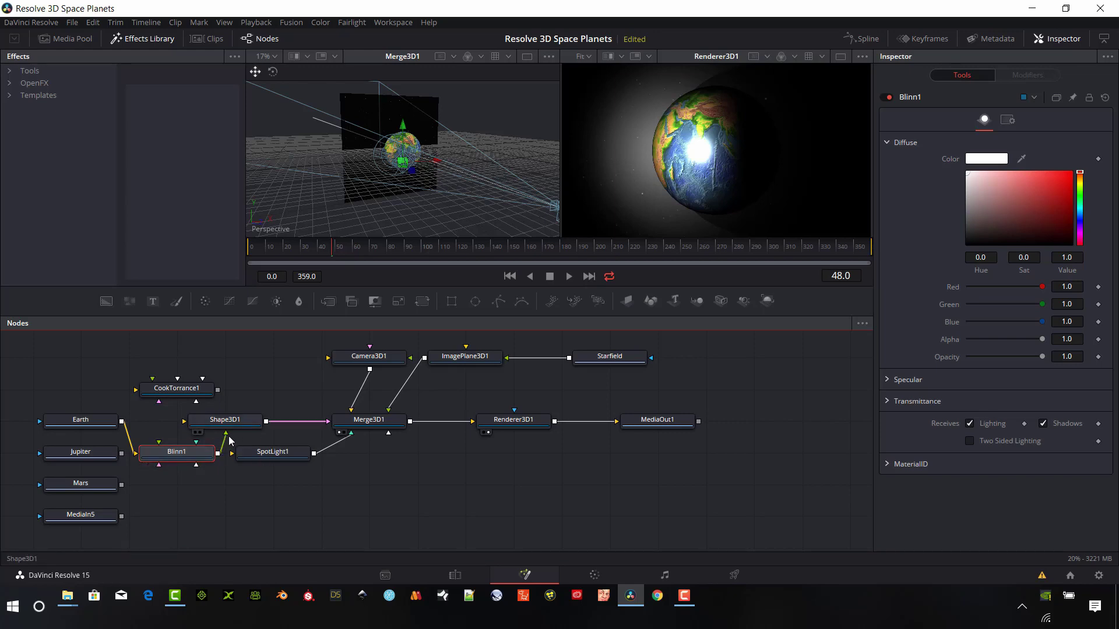
- Reroute Earth through CookTorrance1 into Shape3D1's material input
mouse_move(135, 452)
left_mouse_down()
mouse_move(128, 412)
mouse_move(152, 383)
left_mouse_up()
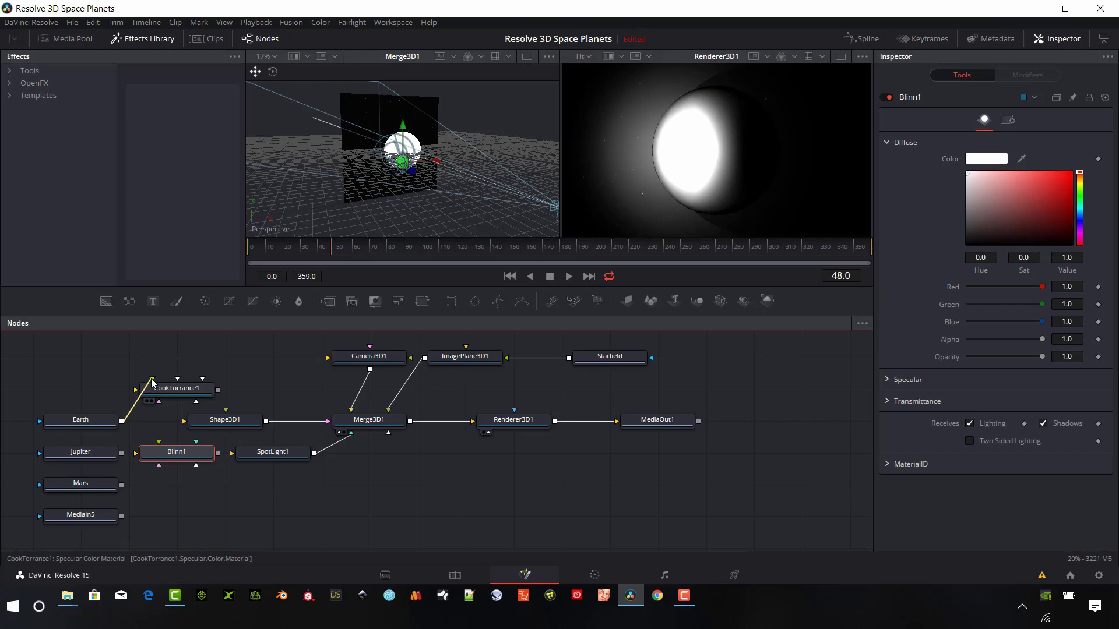
left_click_drag(151, 382, 136, 389)
left_click_drag(217, 389, 225, 420)
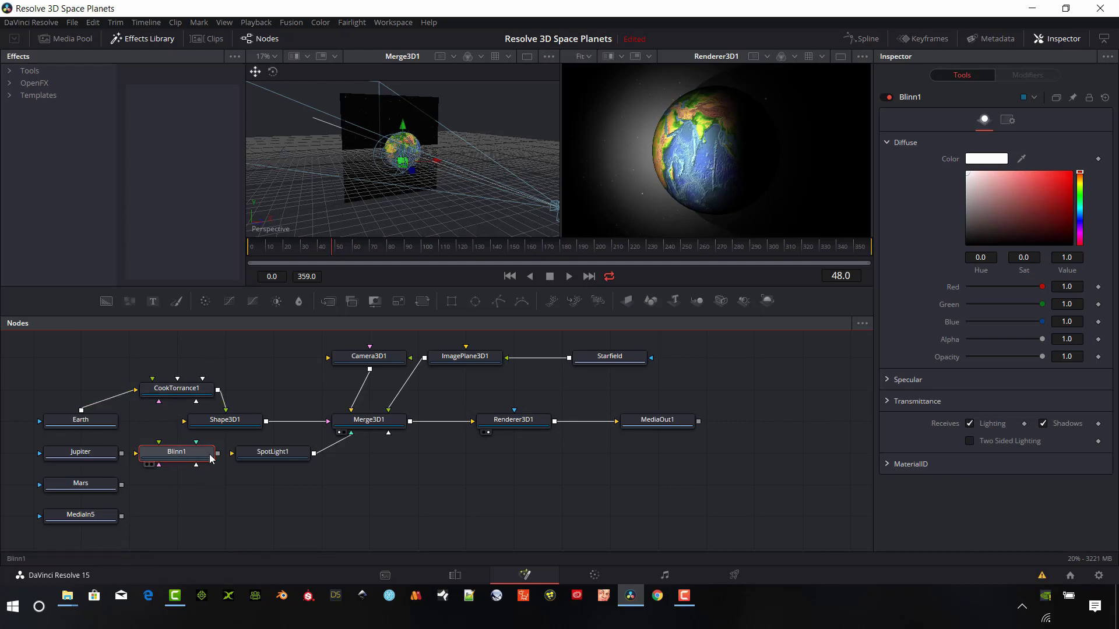
- Delete Blinn1 and turn off Affected by Lights on ImagePlane3D1
key("Delete")
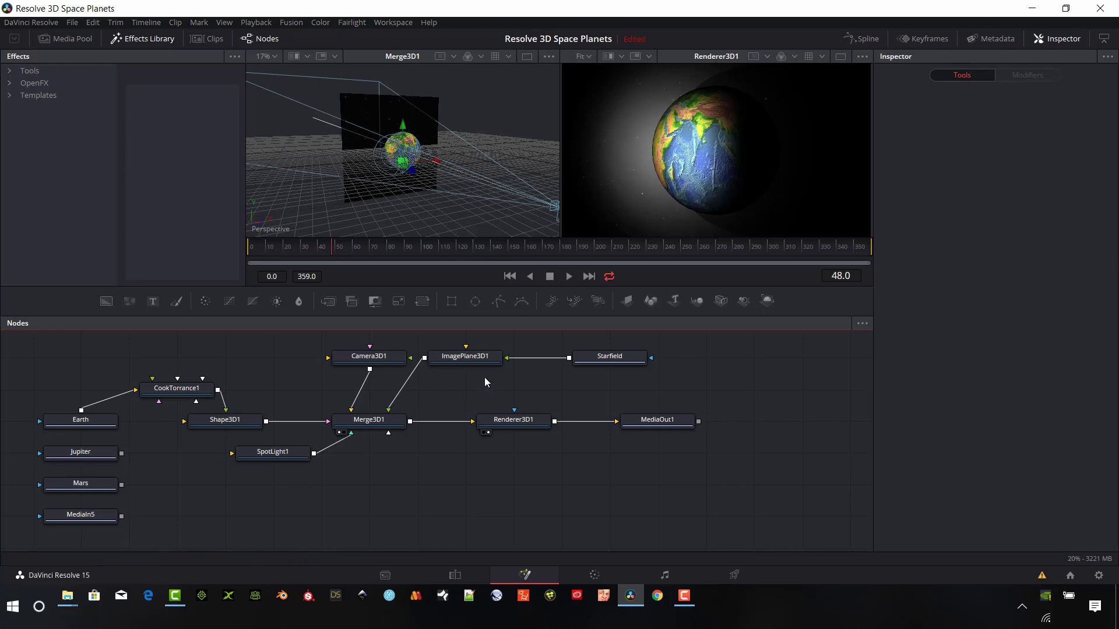
left_click(477, 360)
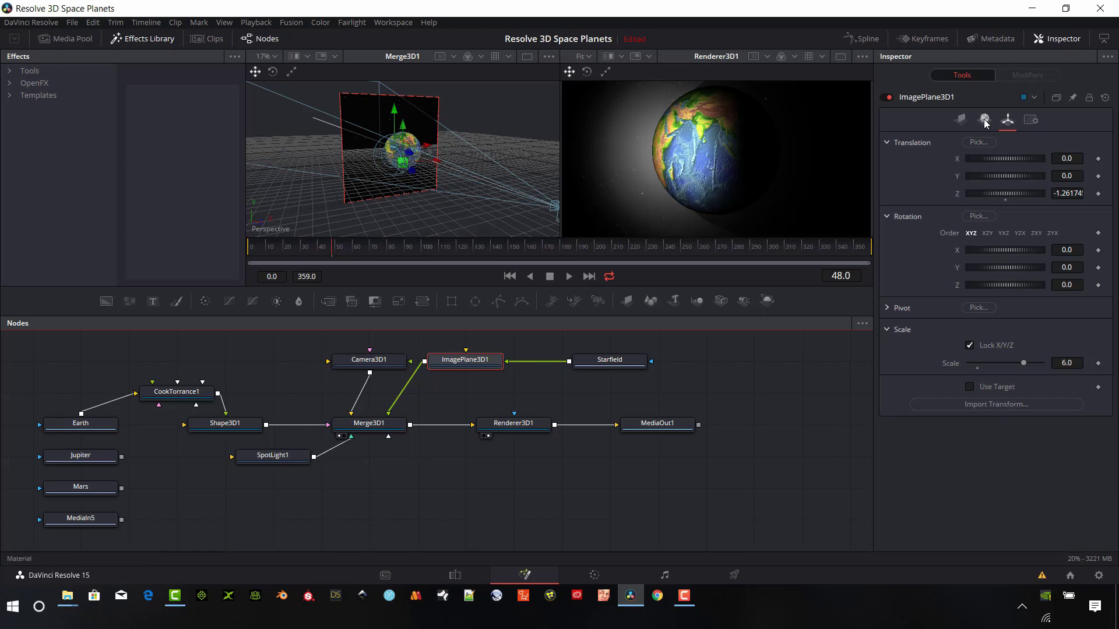
left_click(964, 118)
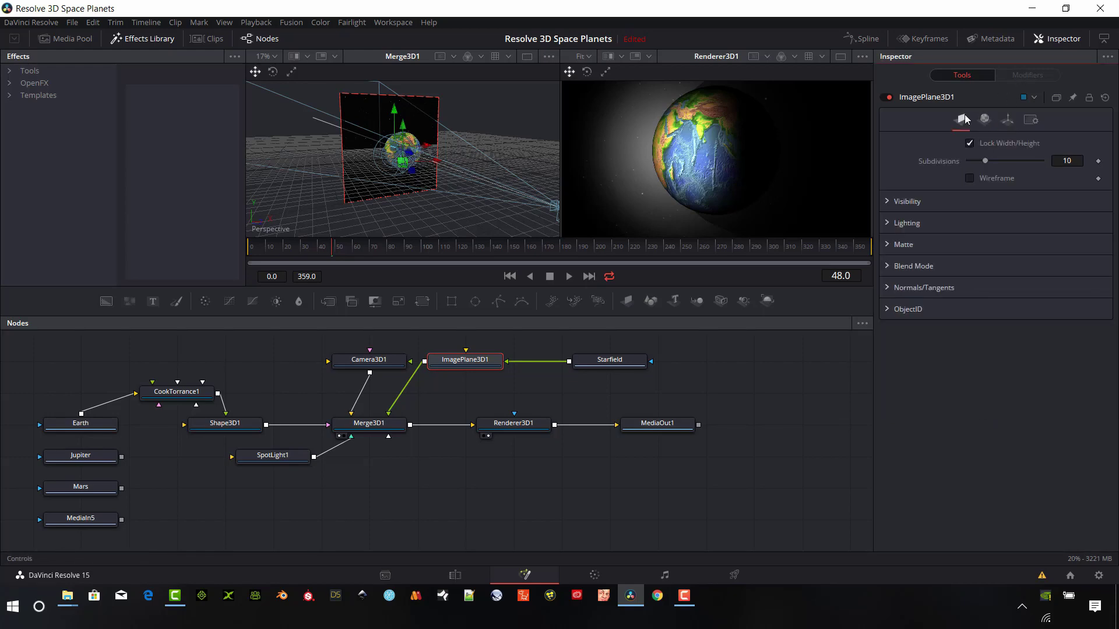
left_click(906, 224)
left_click(968, 238)
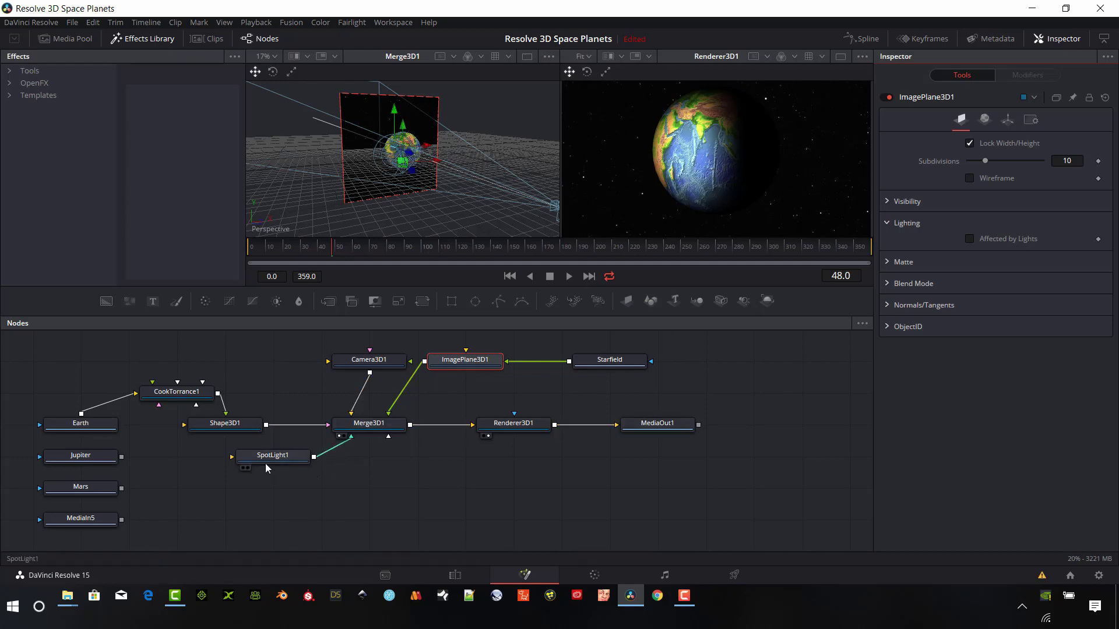
- Set Shape3D1's Y rotation to 54.8 so Africa faces the camera
left_click(1007, 120)
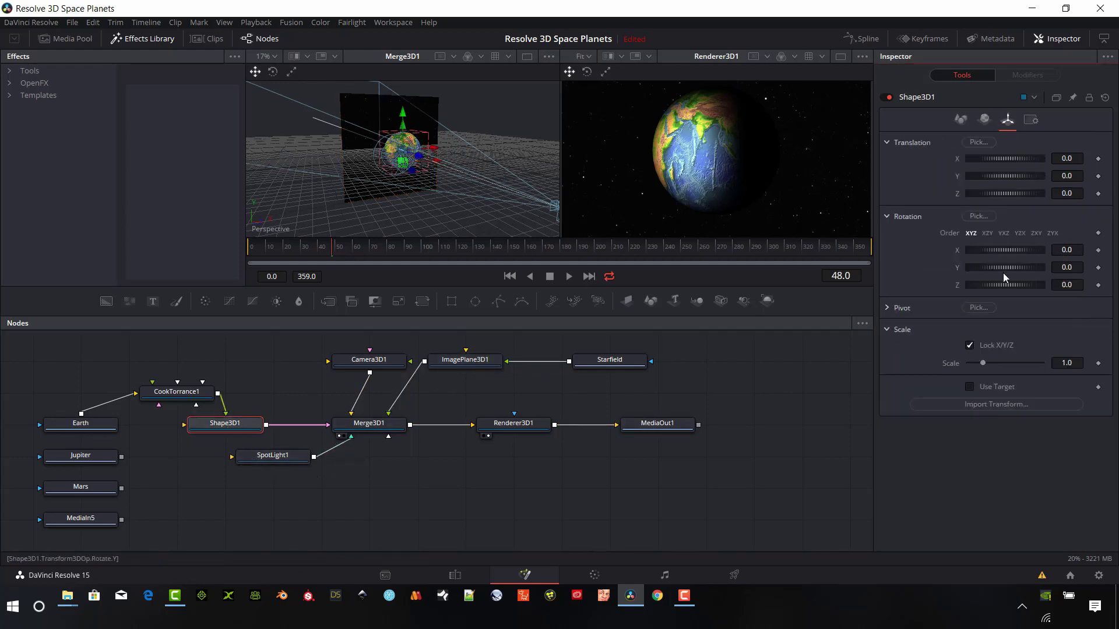
left_click_drag(989, 268, 1035, 272)
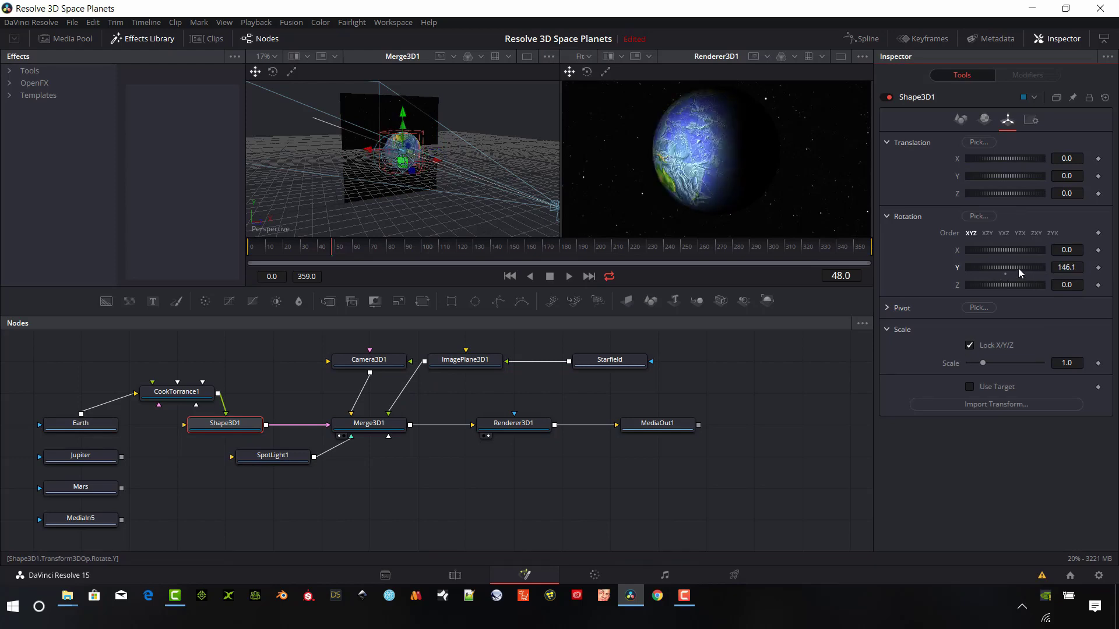
left_click_drag(1035, 272, 1001, 267)
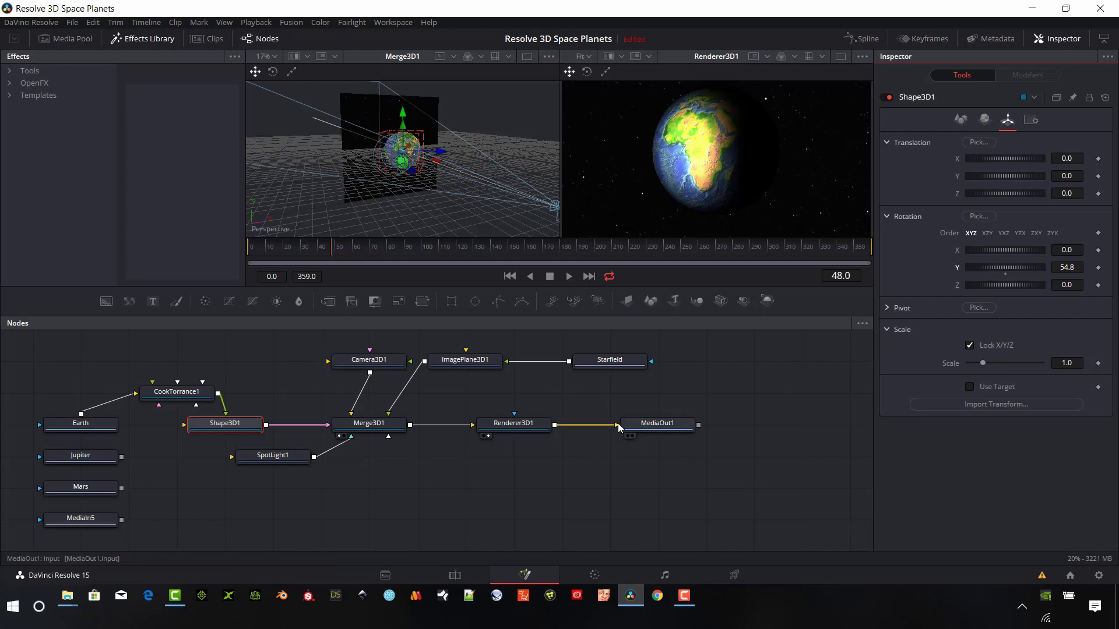
- Unlink Merge3D1 from Renderer3D1 and insert a Fog 3D node after Merge3D1
left_click_drag(472, 425, 438, 437)
left_click(437, 437)
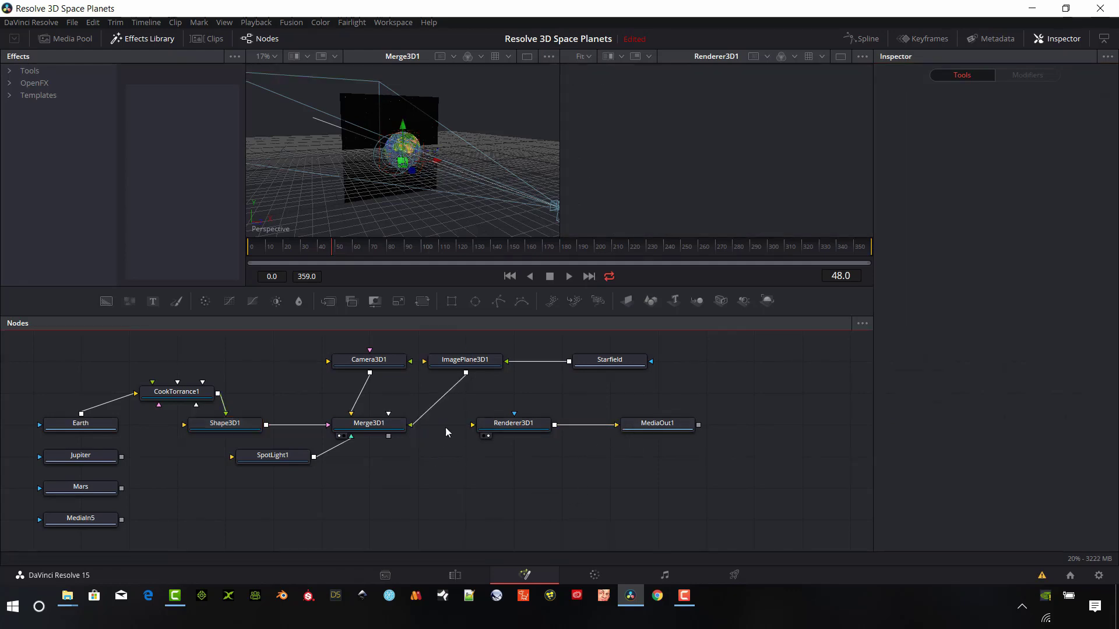
left_click(388, 424)
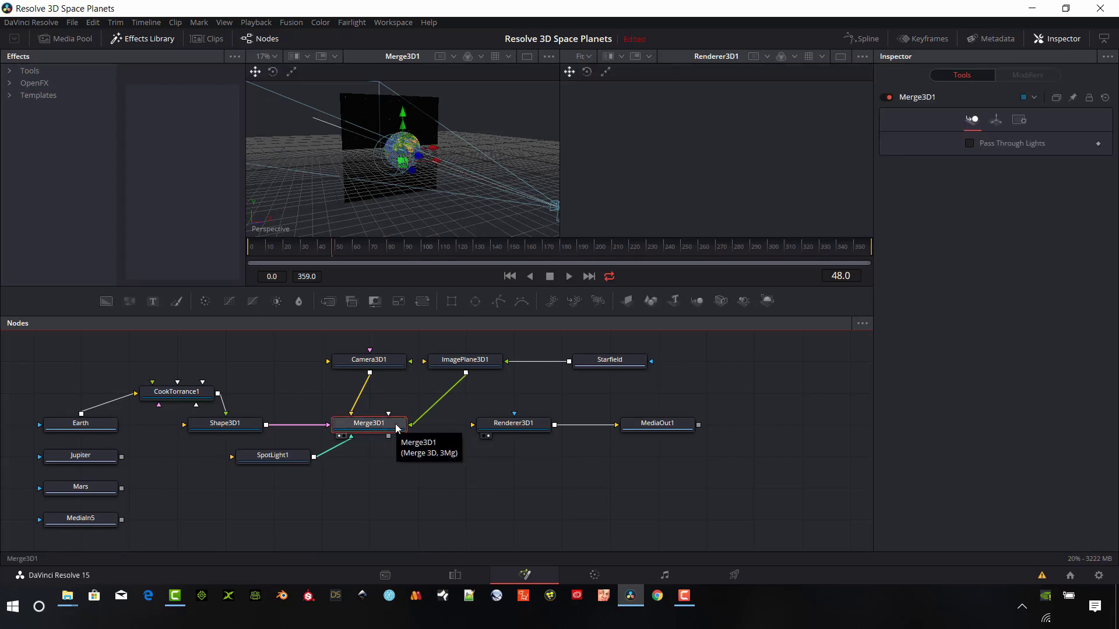
key("shift+space")
type("fog3d")
key("Return")
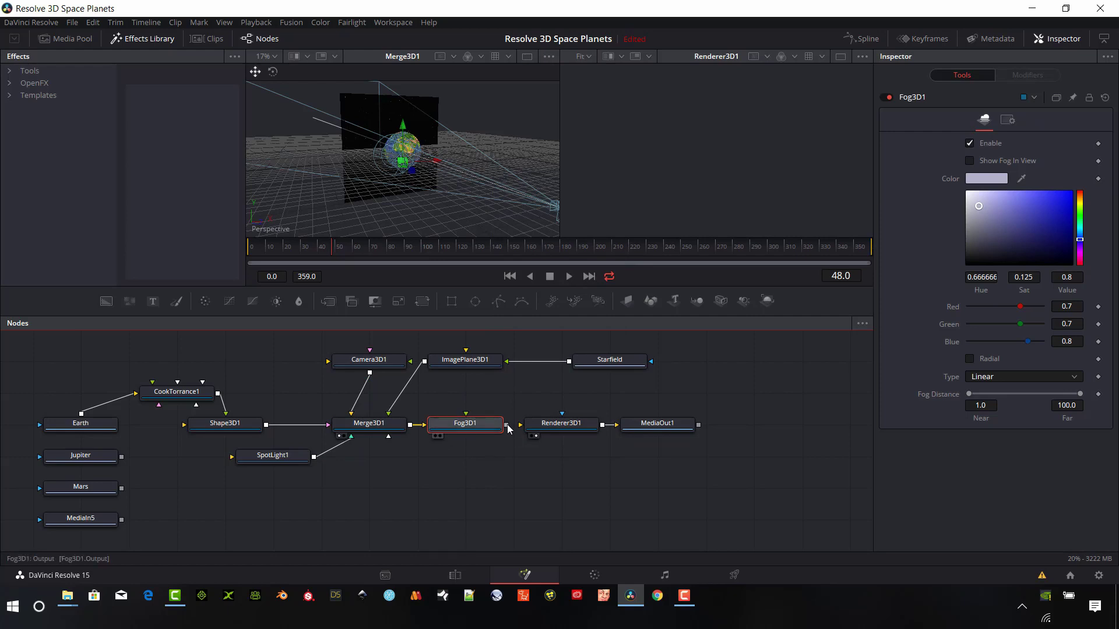
- Connect Fog3D1 to Renderer3D1, then toggle the fog off and back on to compare
left_click_drag(510, 431, 581, 426)
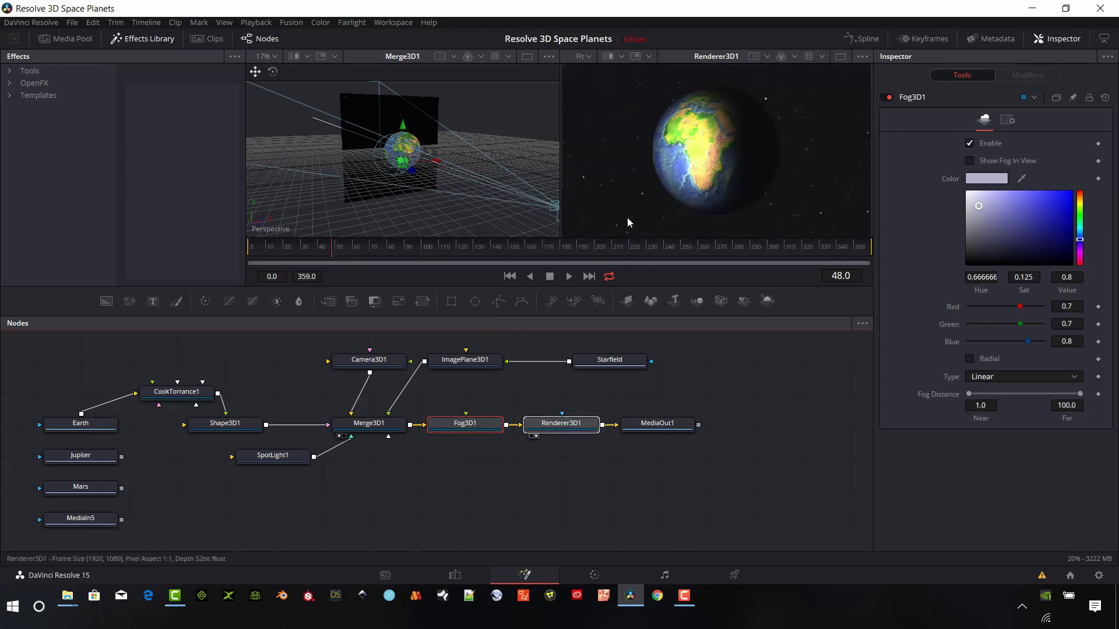
left_click(970, 144)
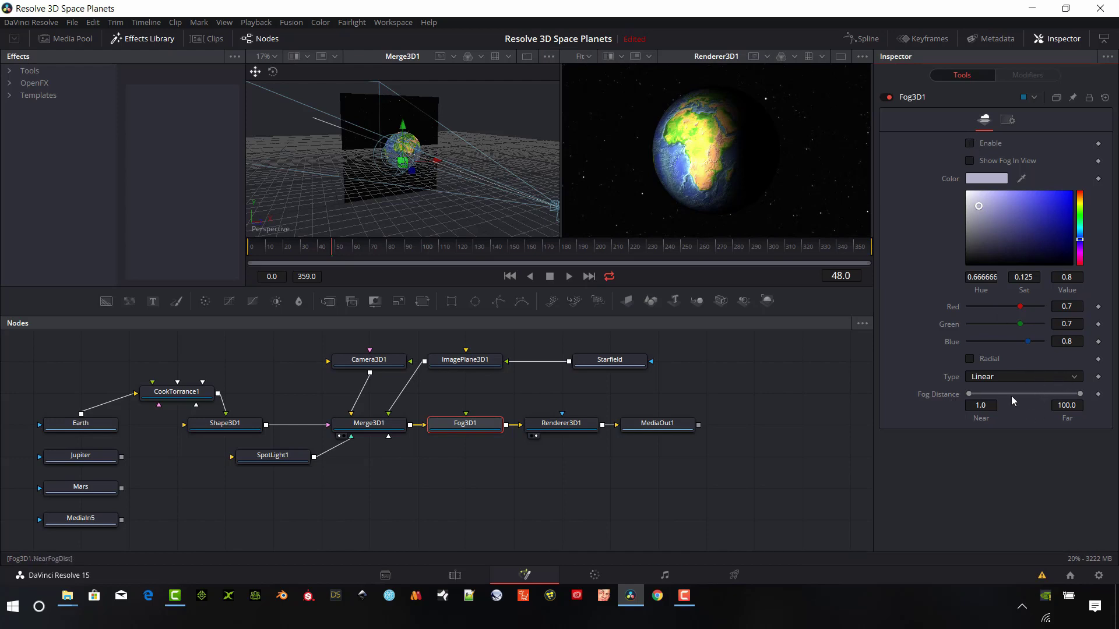
left_click(970, 144)
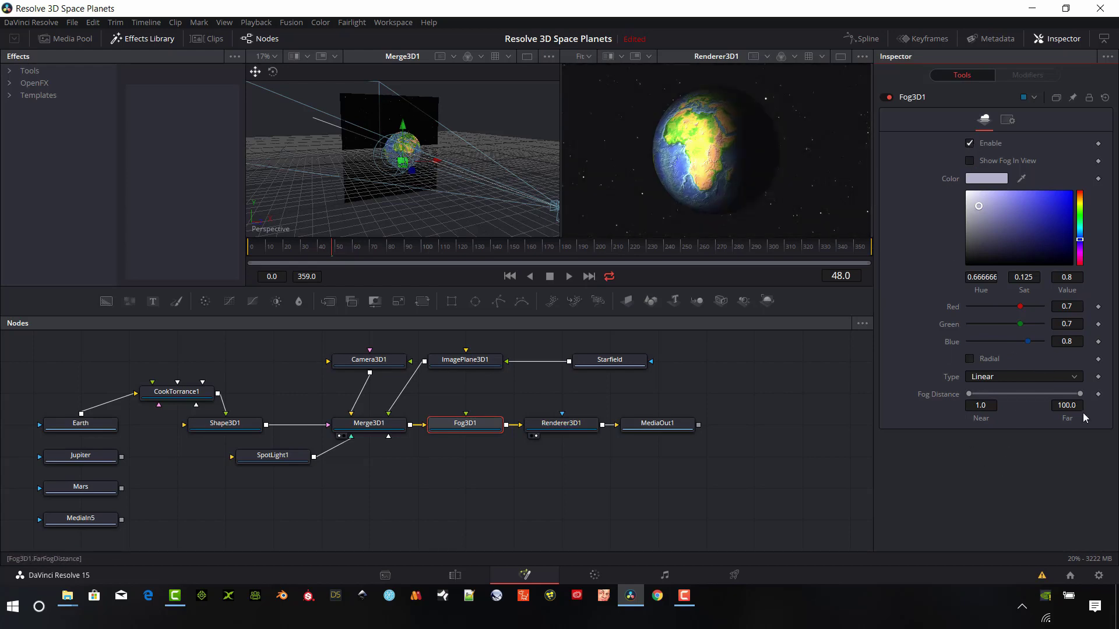
- Switch the fog type to exponential and set its density to 0.0071
left_click(1056, 377)
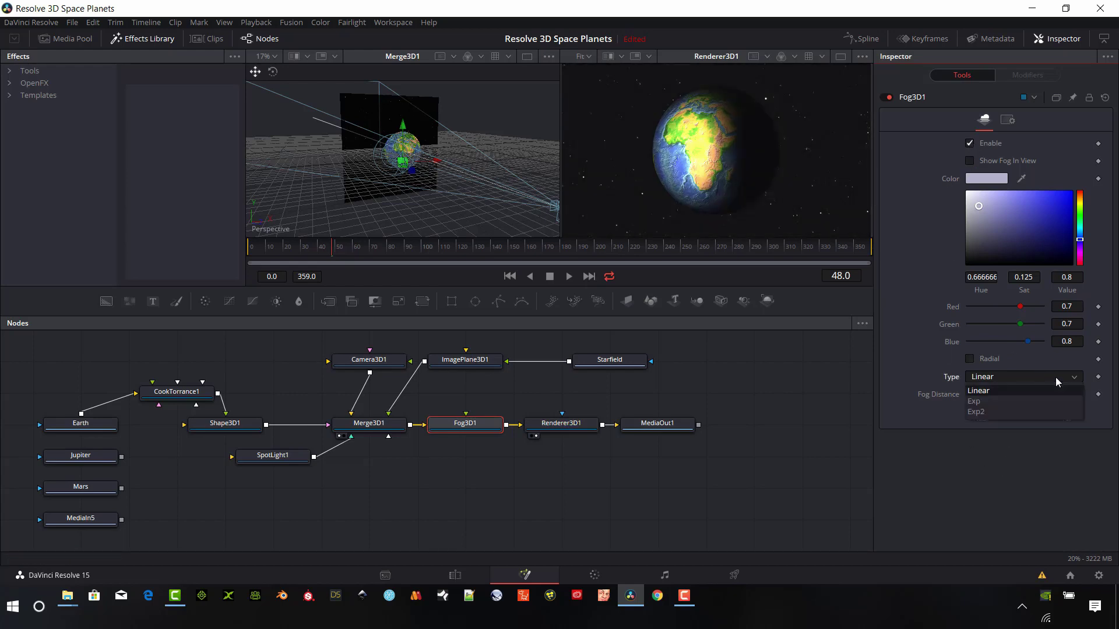
left_click(1024, 403)
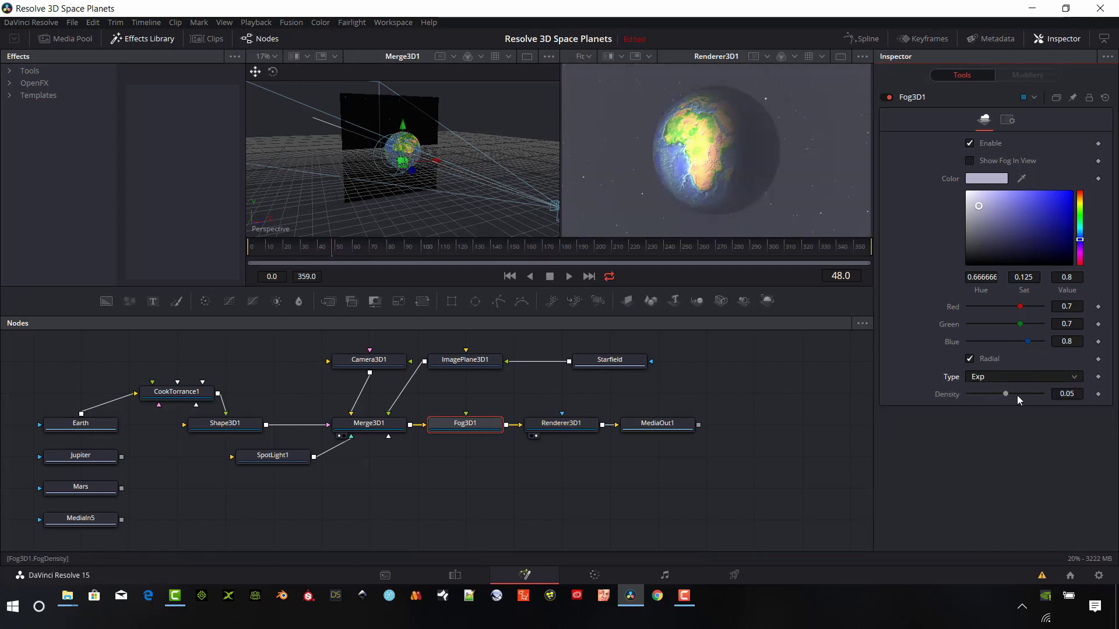
left_click_drag(1008, 395, 974, 399)
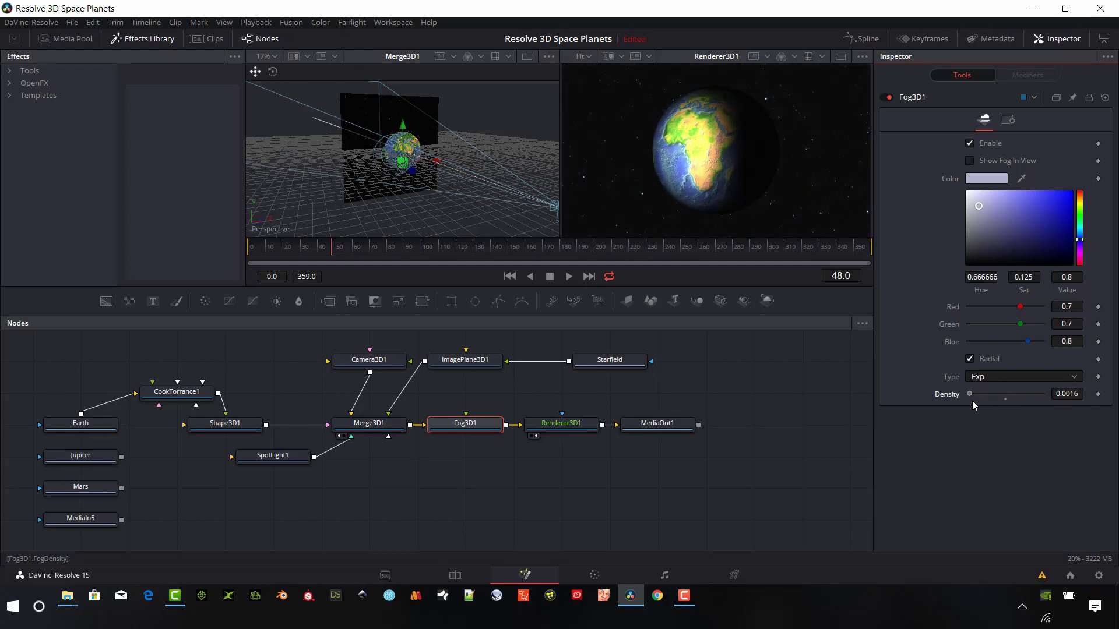
left_click_drag(973, 399, 977, 403)
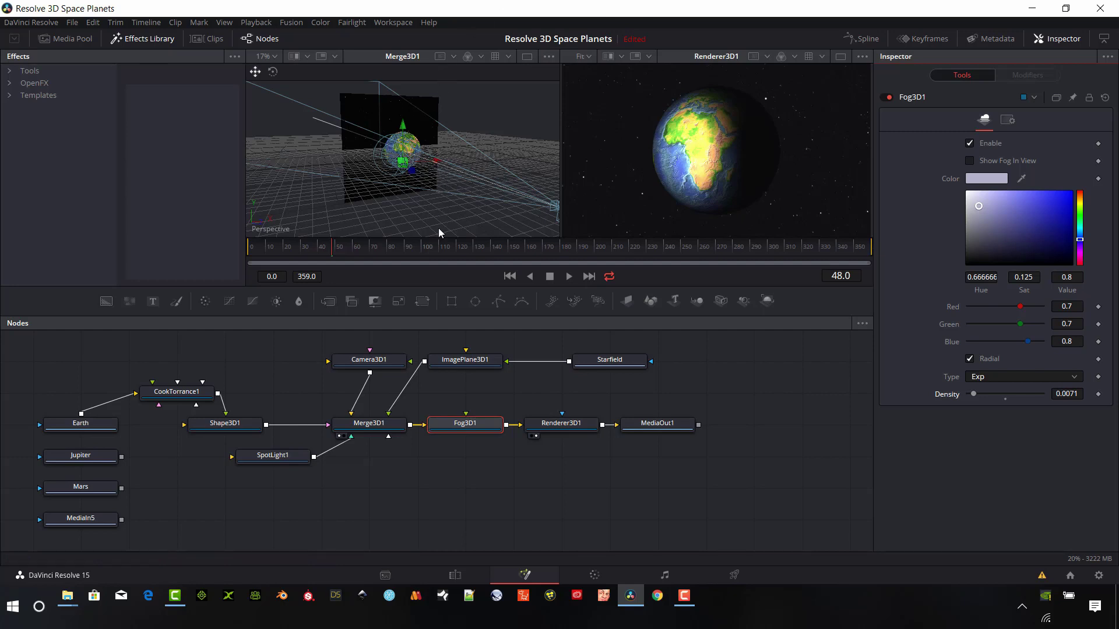
- Select ImagePlane3D1, view from the Left camera, and drag the star plane back
left_click(457, 366)
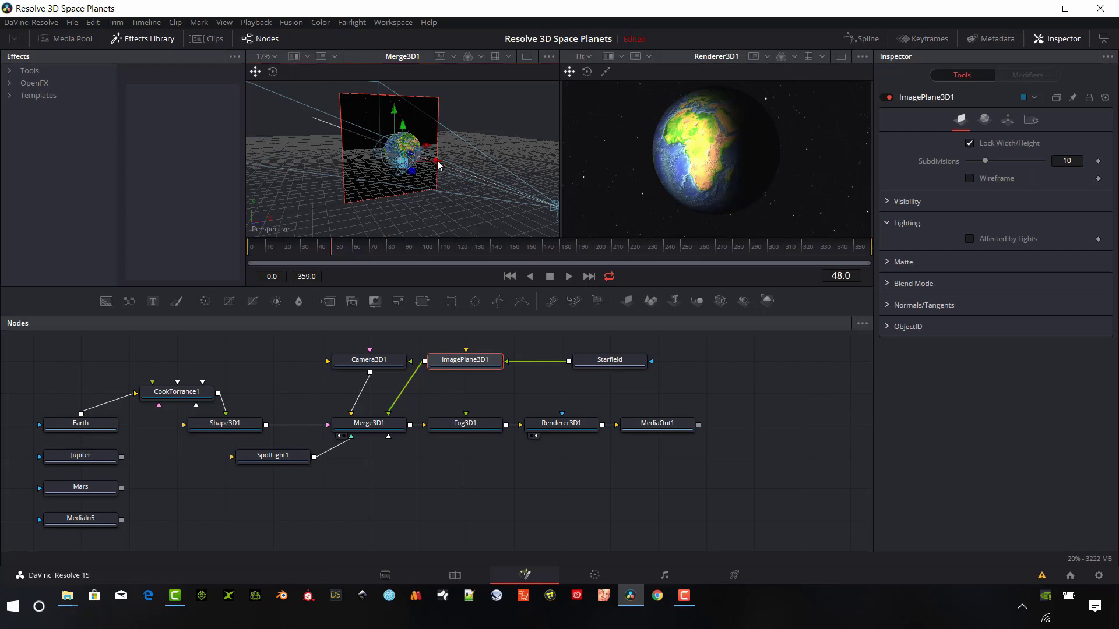
right_click(396, 217)
mouse_move(425, 311)
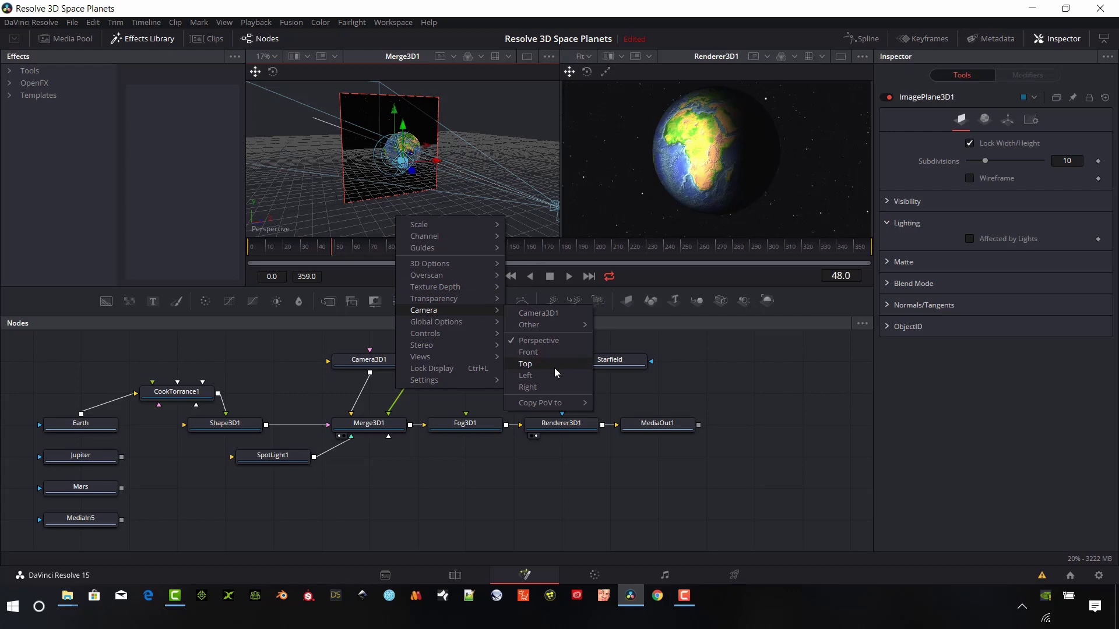
left_click(554, 374)
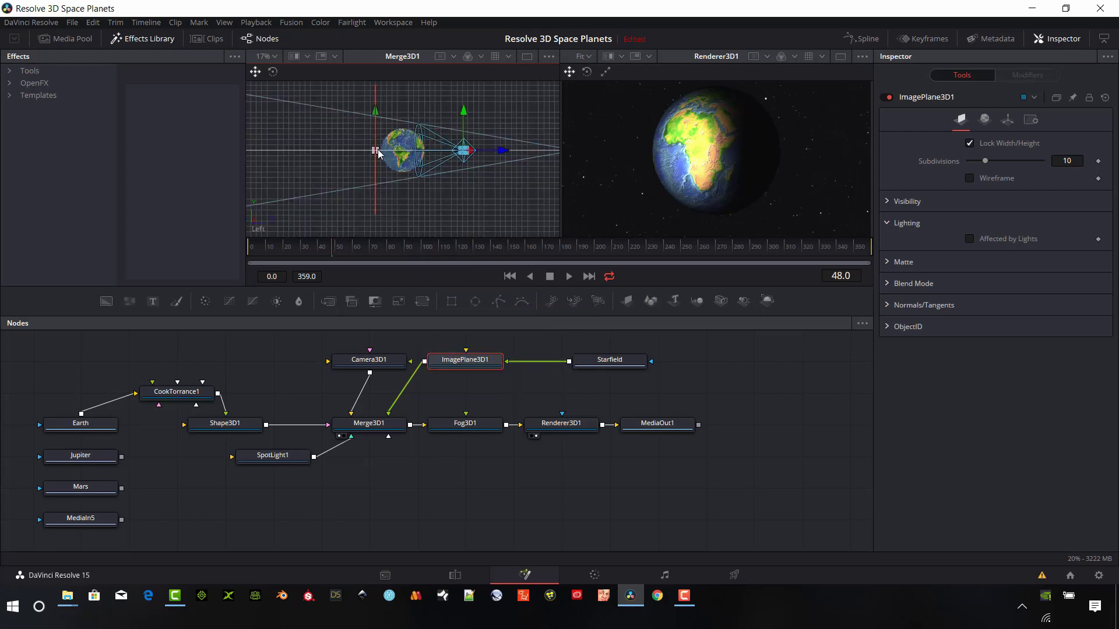
left_click_drag(378, 150, 288, 151)
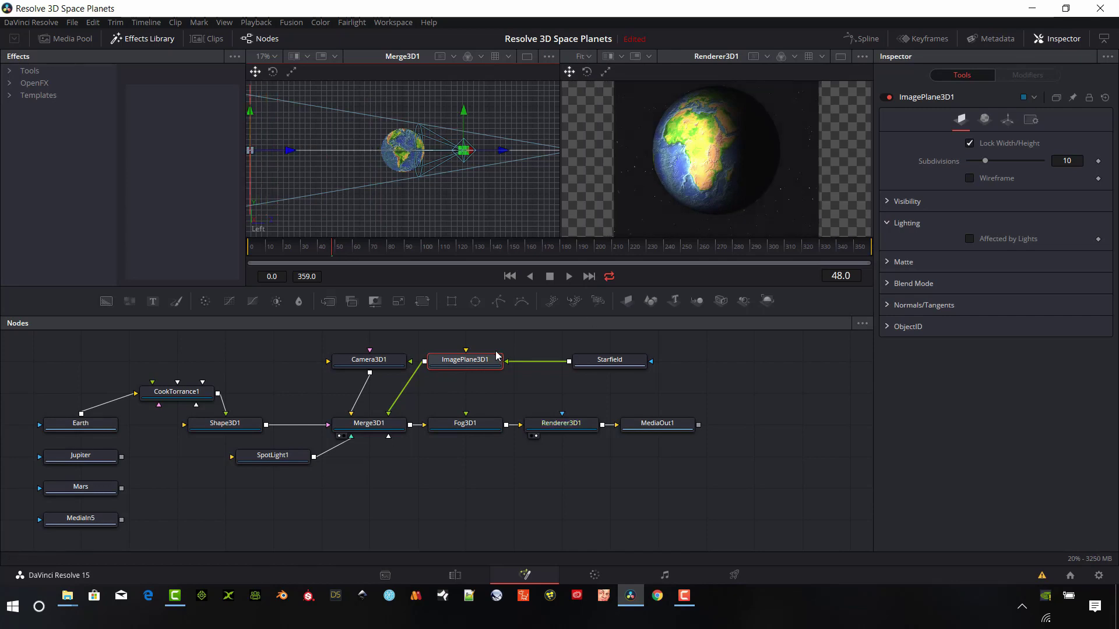
- Set the star plane's Transform Scale to 25 and push it farther back in depth
left_click(1007, 119)
left_click(1067, 363)
type("80")
key("Return")
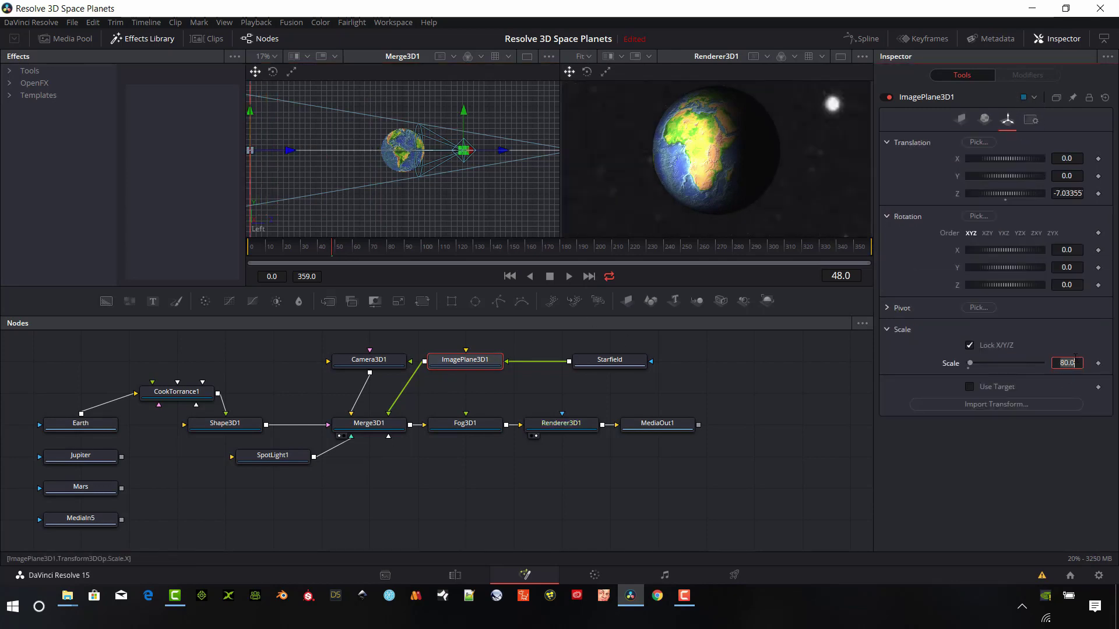
type("25")
key("Return")
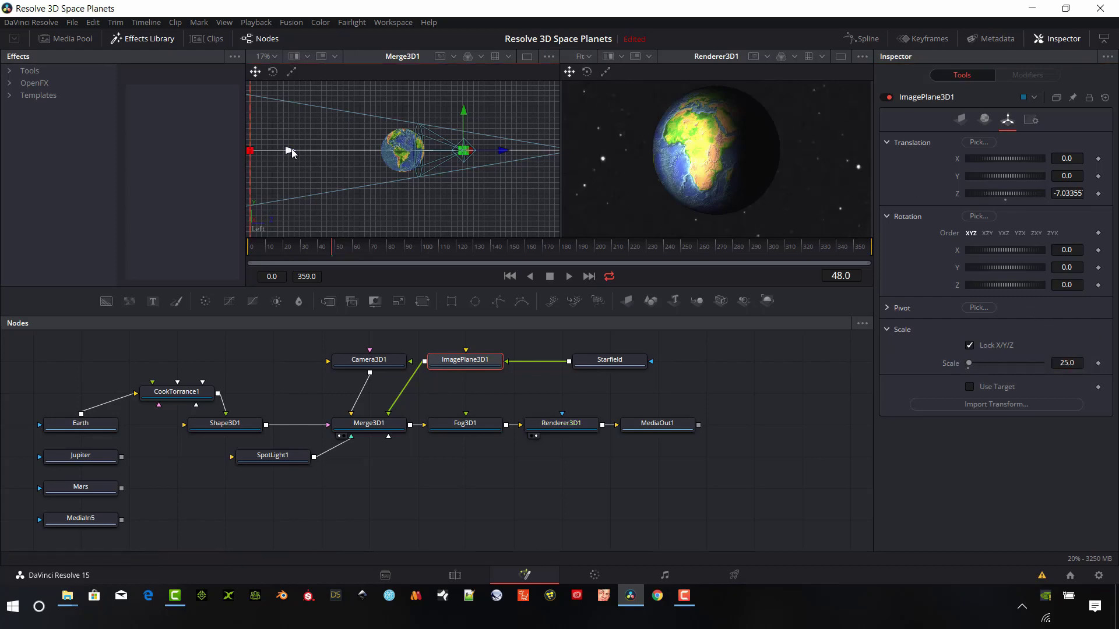
left_click_drag(291, 154, 149, 163)
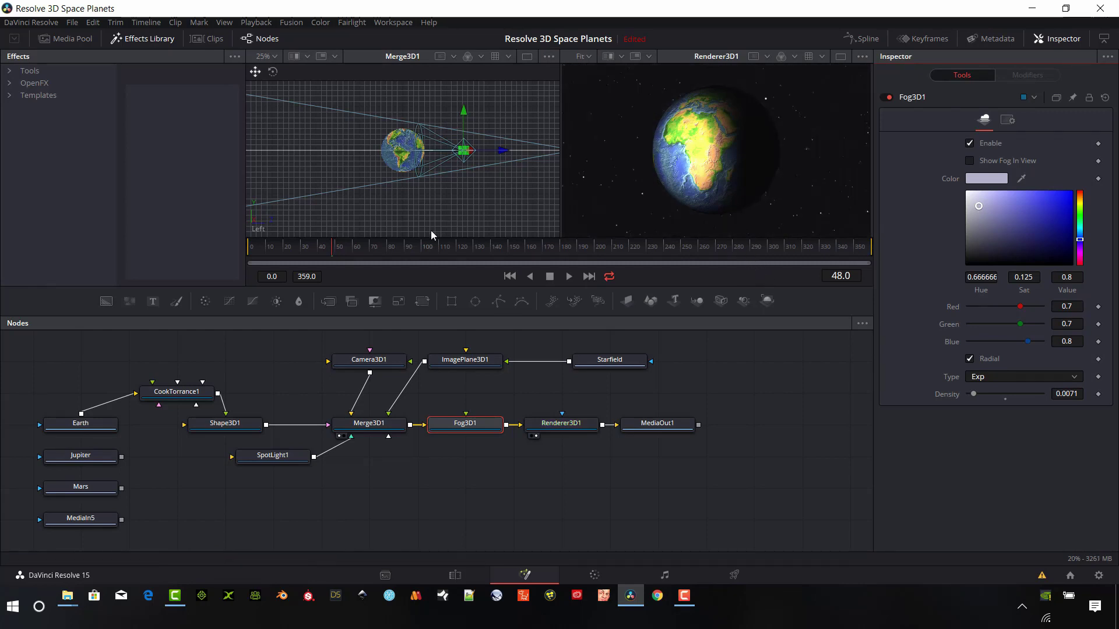
- Return the viewer to Perspective and swap the Earth texture for Jupiter
right_click(438, 201)
mouse_move(465, 291)
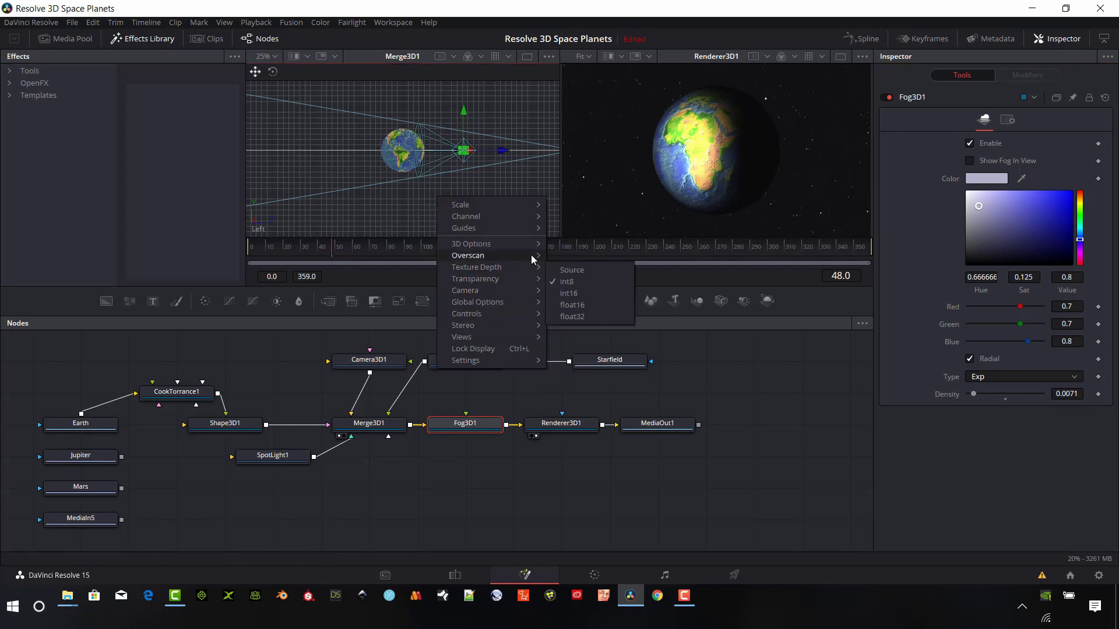
mouse_move(570, 304)
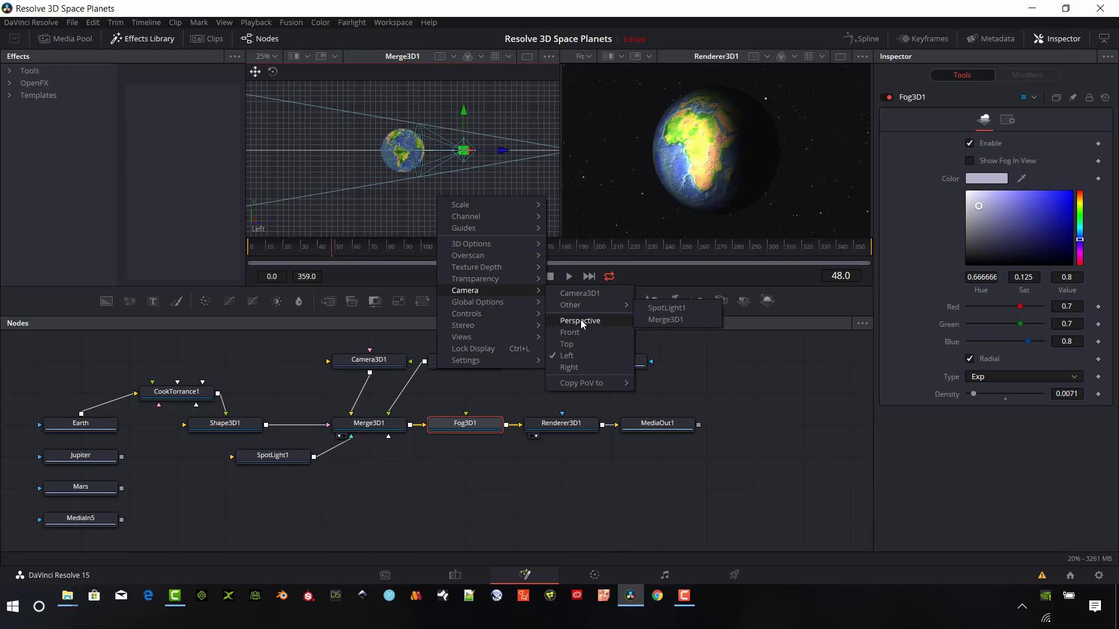
left_click(579, 321)
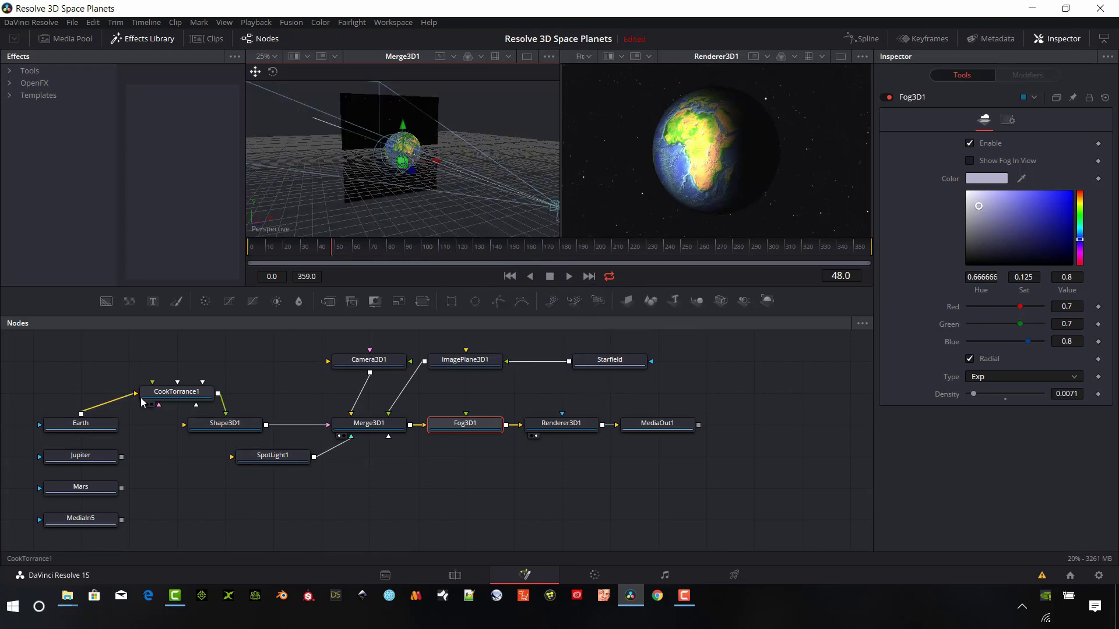
left_click_drag(141, 403, 83, 385)
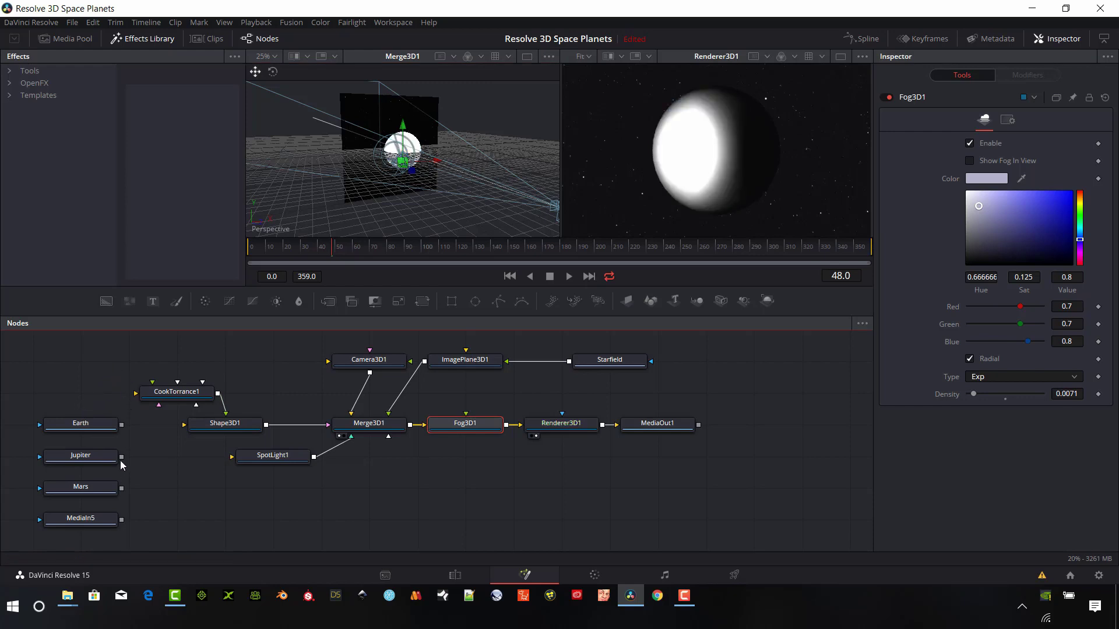
left_click_drag(121, 460, 141, 394)
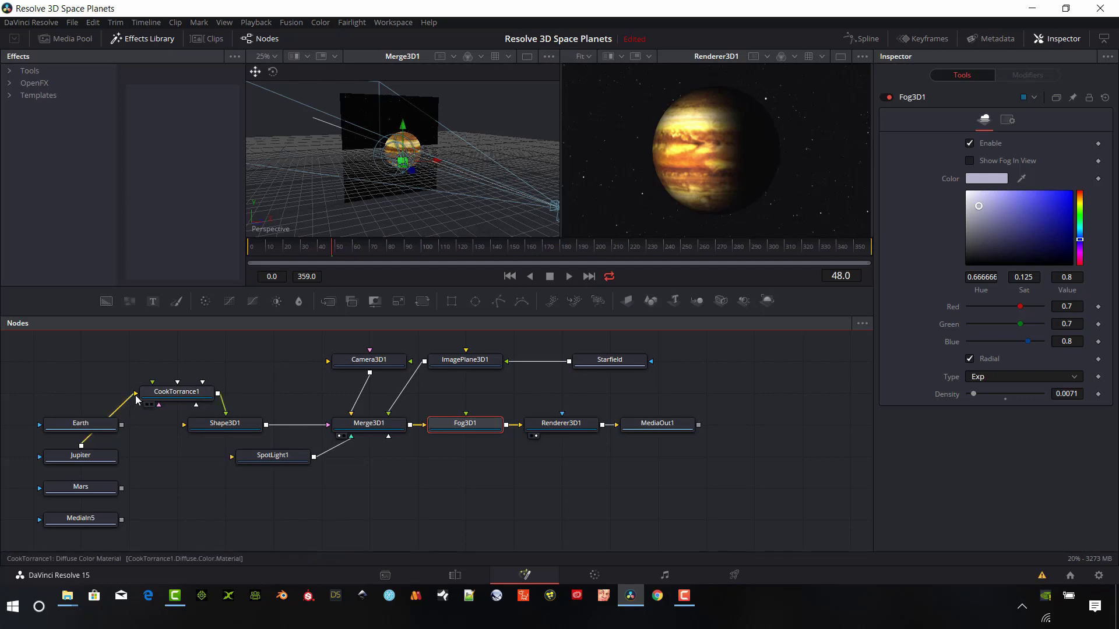
- Try the Mars texture on the planet, then replace it with Venus
left_click_drag(136, 399, 114, 370)
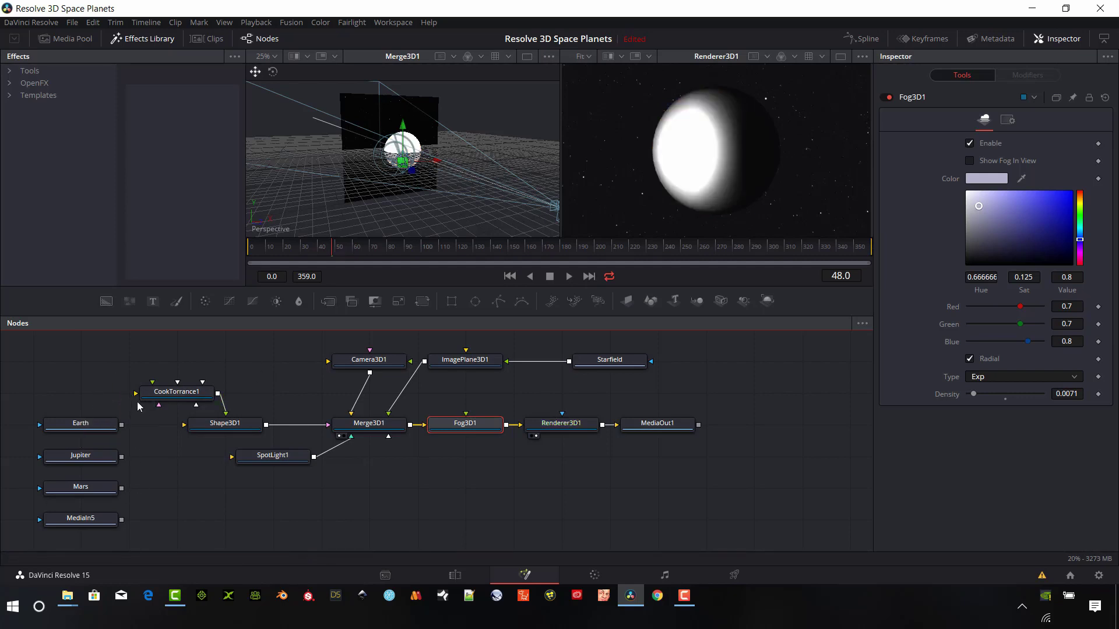
left_click_drag(136, 395, 129, 486)
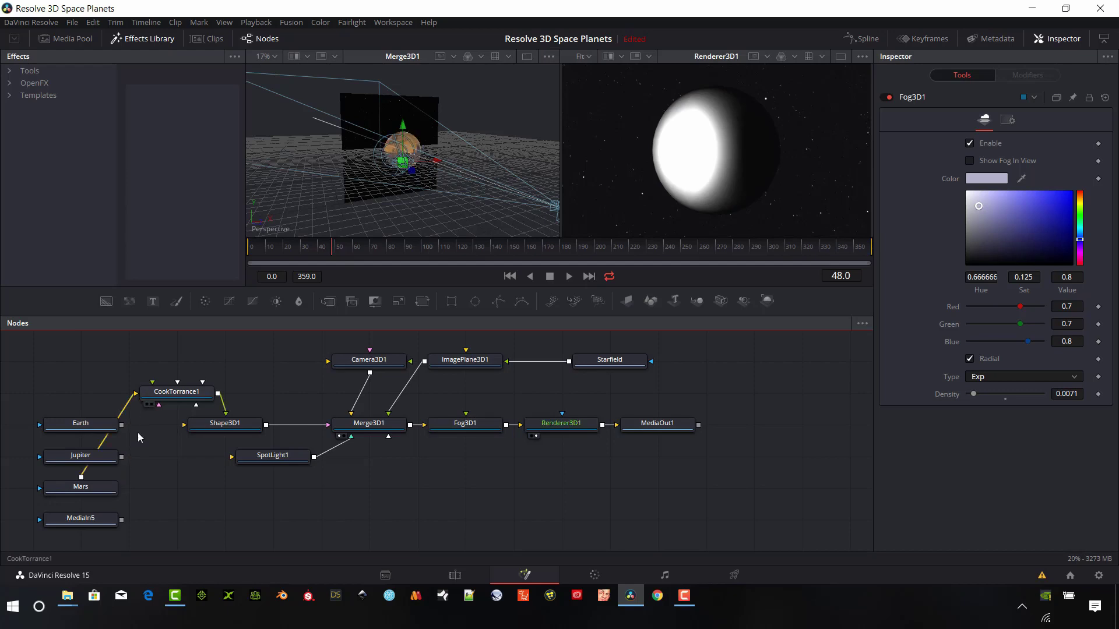
left_click_drag(136, 399, 209, 418)
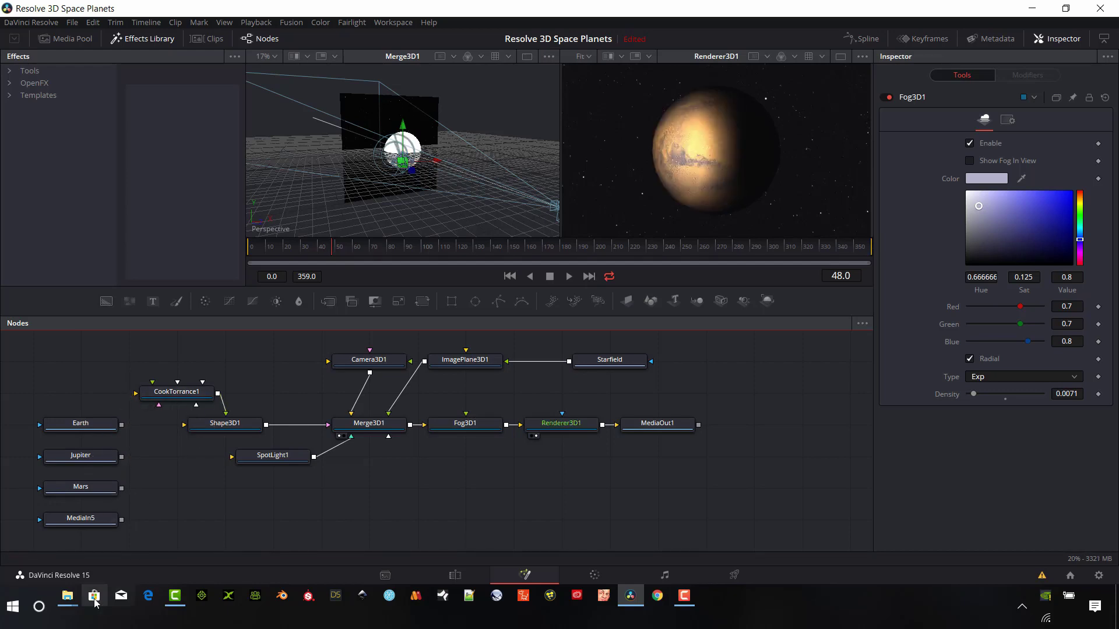
left_click_drag(121, 518, 135, 394)
type("Venus")
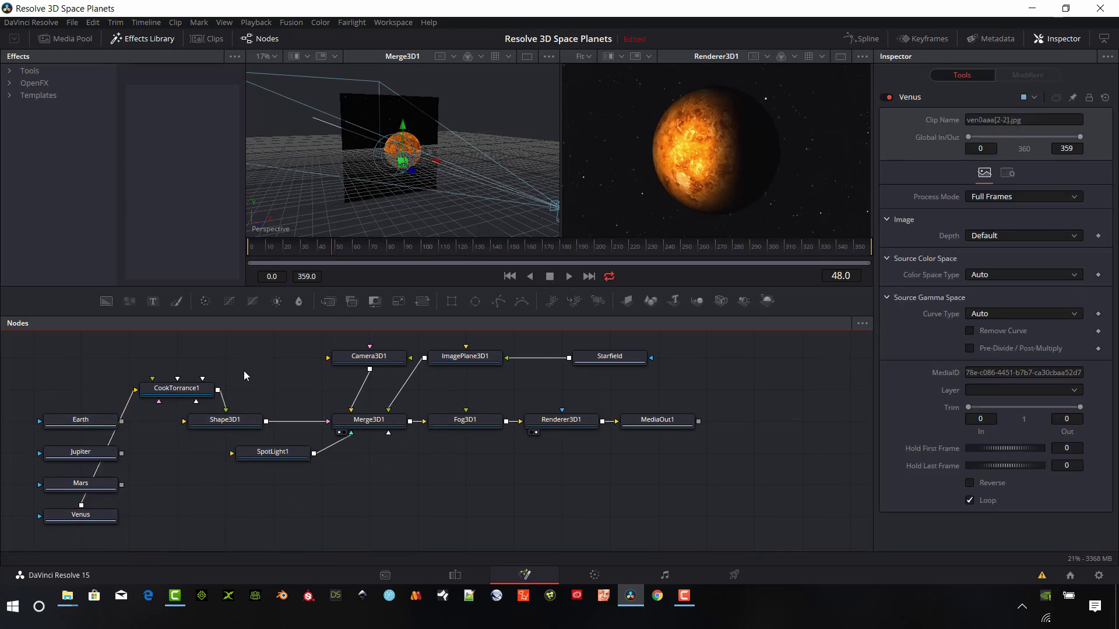
- Relink the Earth texture and keyframe Shape3D1's Rotation Y at 60
mouse_move(161, 484)
left_mouse_down()
mouse_move(134, 403)
mouse_move(121, 424)
mouse_move(217, 382)
left_mouse_up()
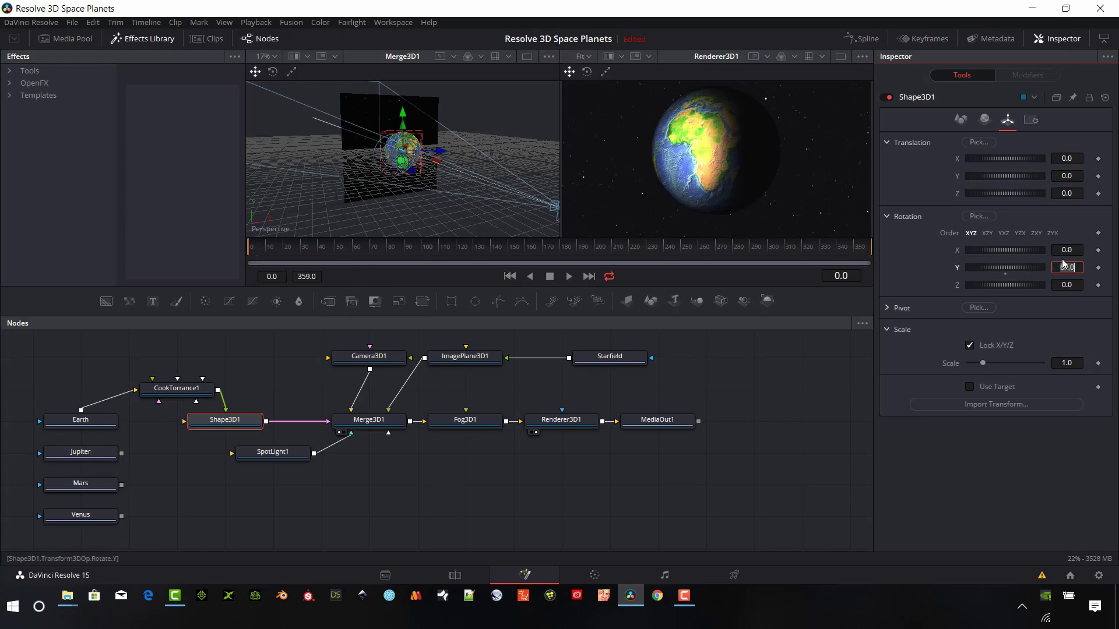
key("Return")
right_click(959, 267)
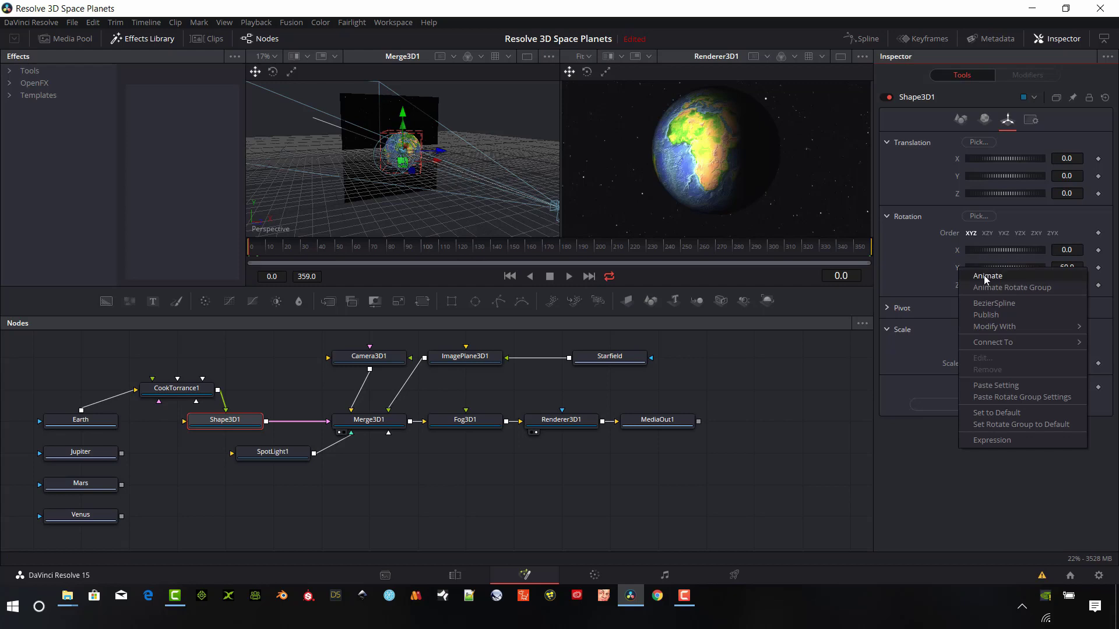
left_click(984, 275)
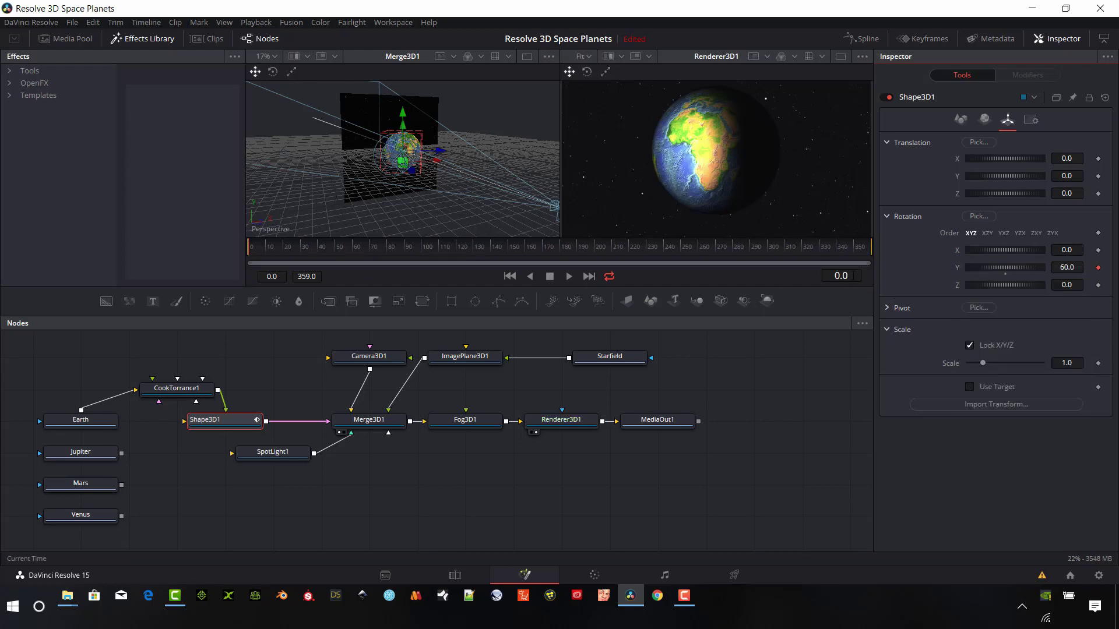
- At frame 359 set Rotation Y to 250, then scrub to preview the spin
left_click_drag(858, 251, 878, 252)
left_click(1074, 267)
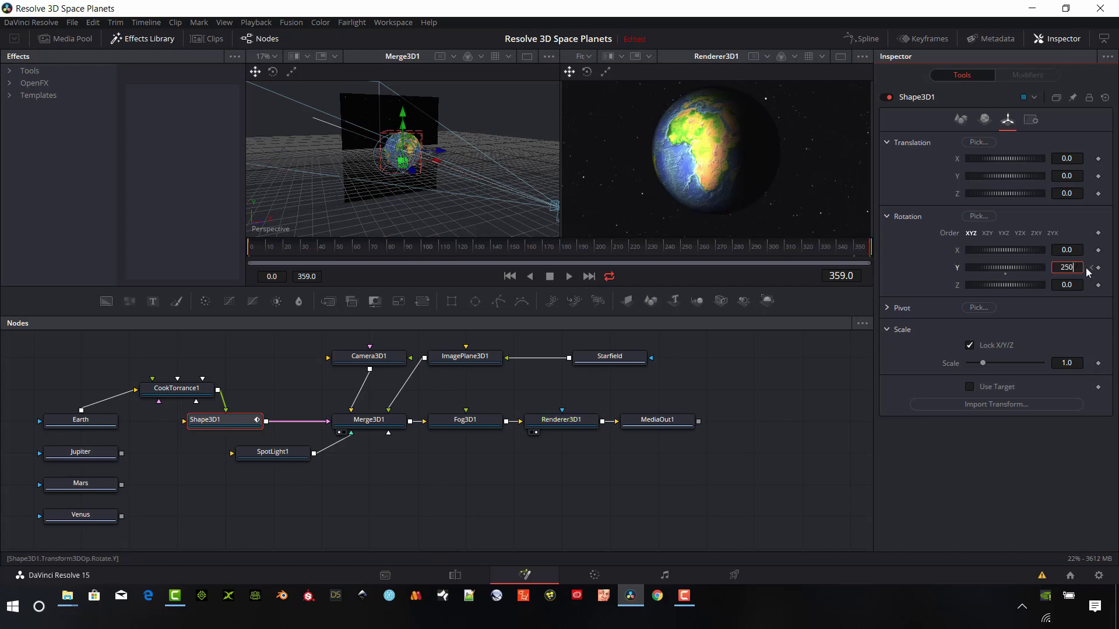
key("Tab")
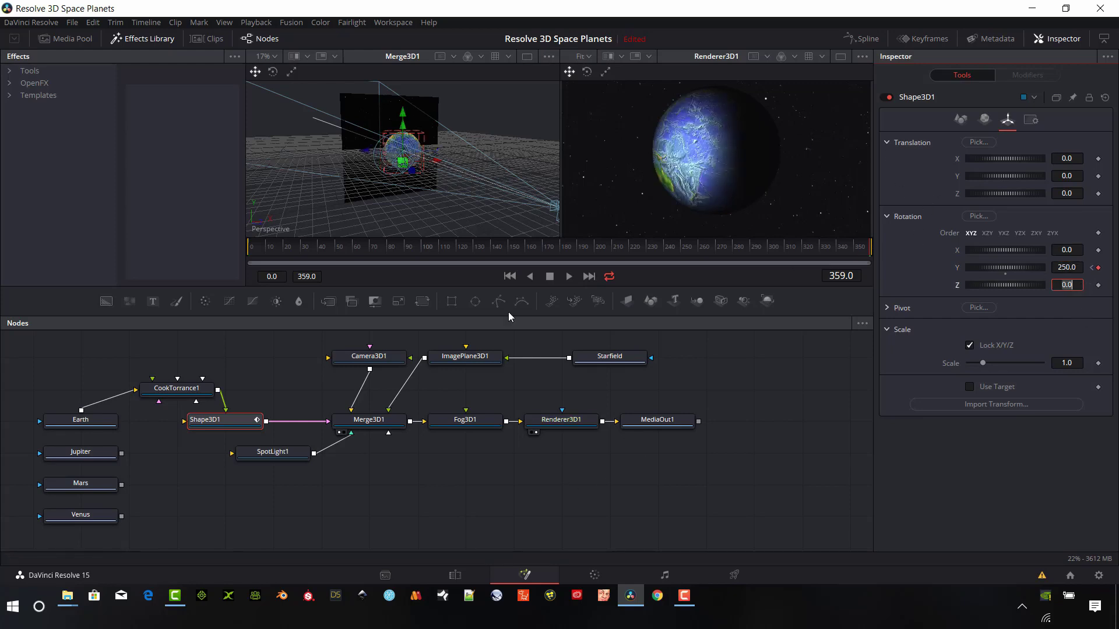
left_click_drag(653, 251, 487, 249)
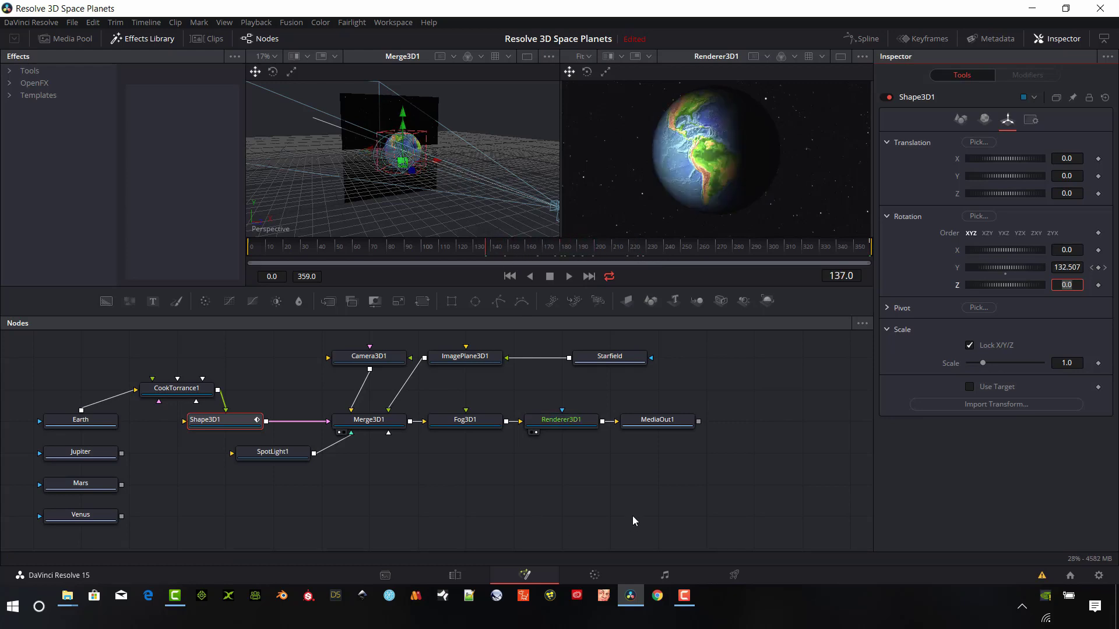
- Select MediaOut1 and switch to the Edit page with Shift+4
left_click(647, 422)
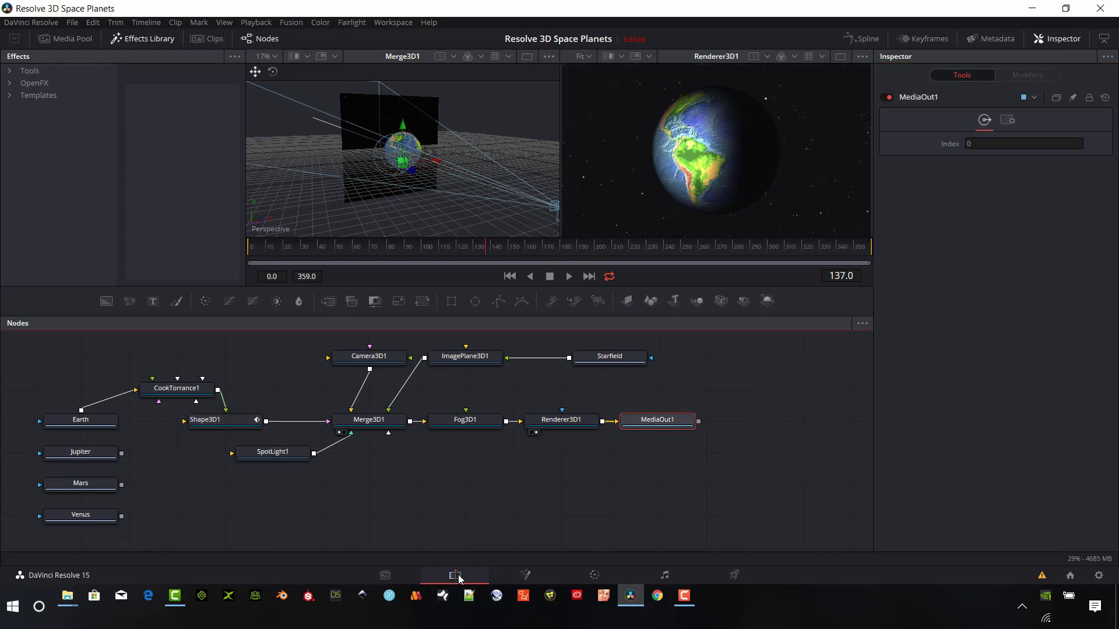
key("shift+4")
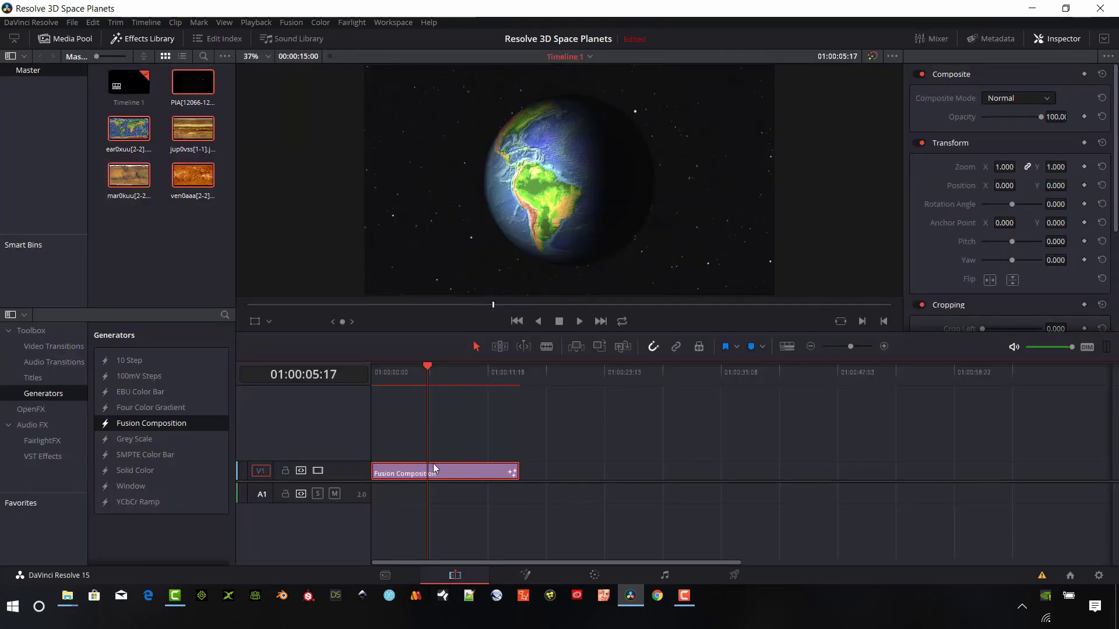